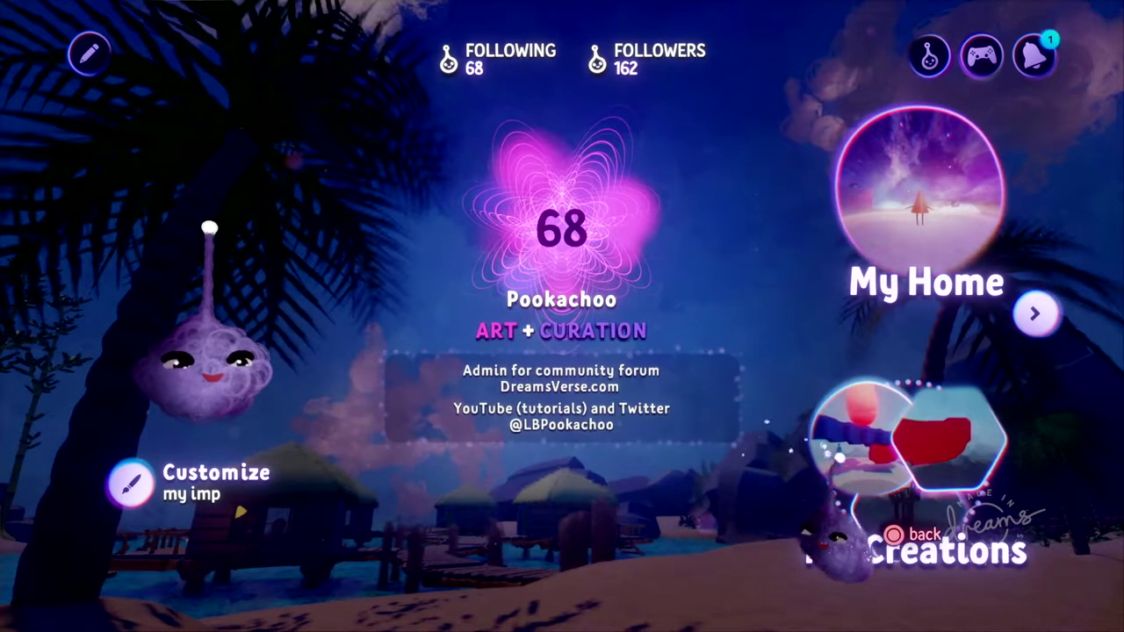
Open the Bricks creation from My Creations for editing.
left_click(909, 544)
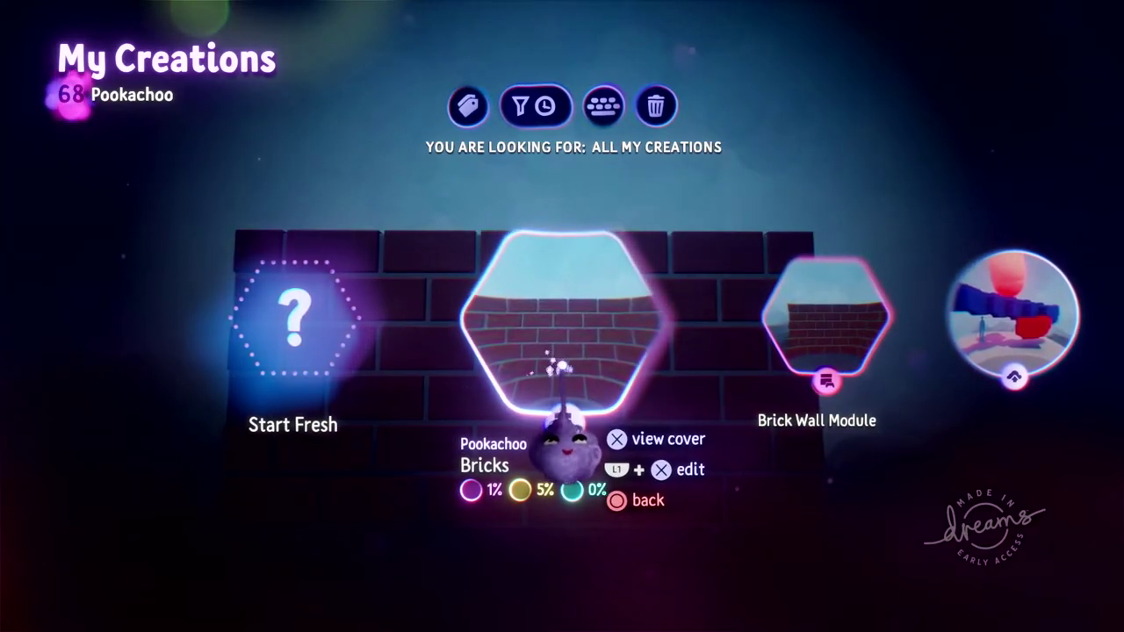
key("Right")
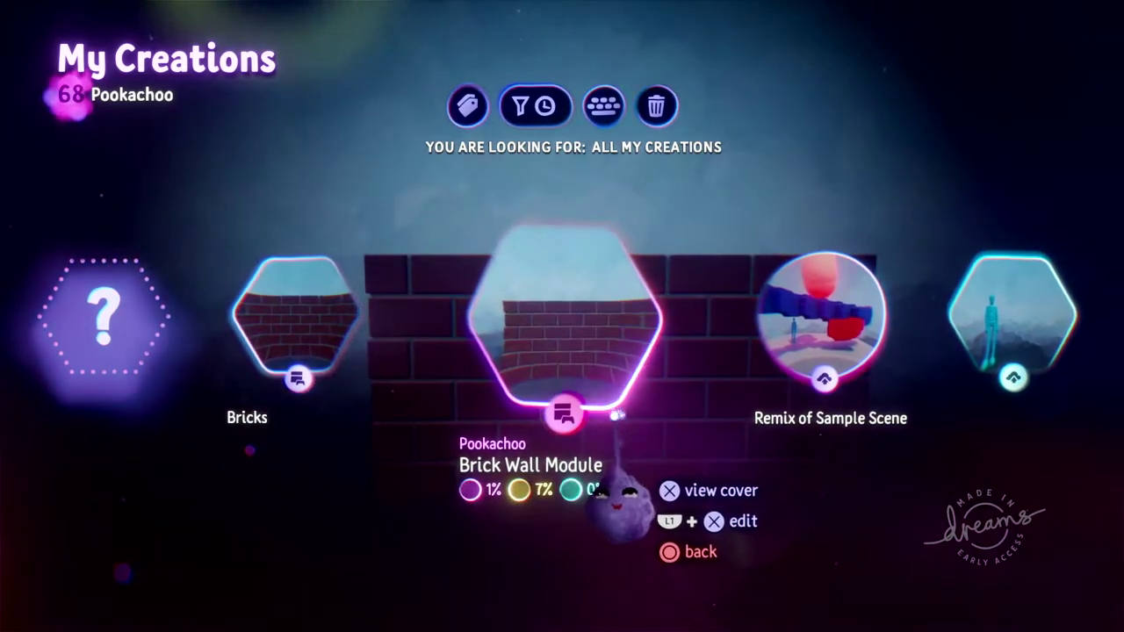
key("Left")
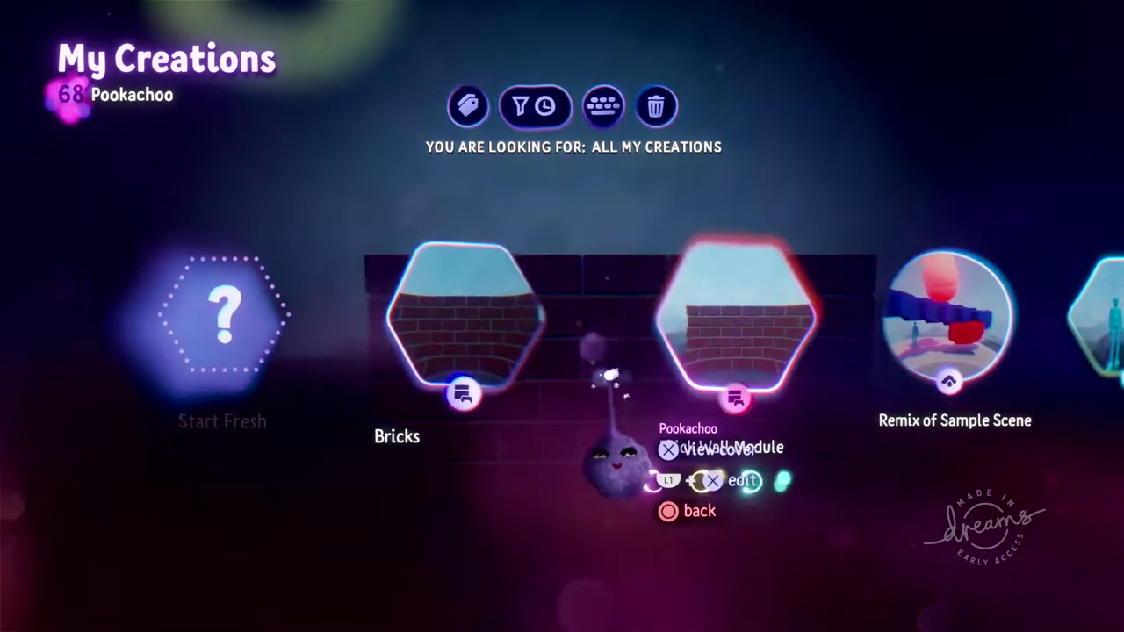
key("Right")
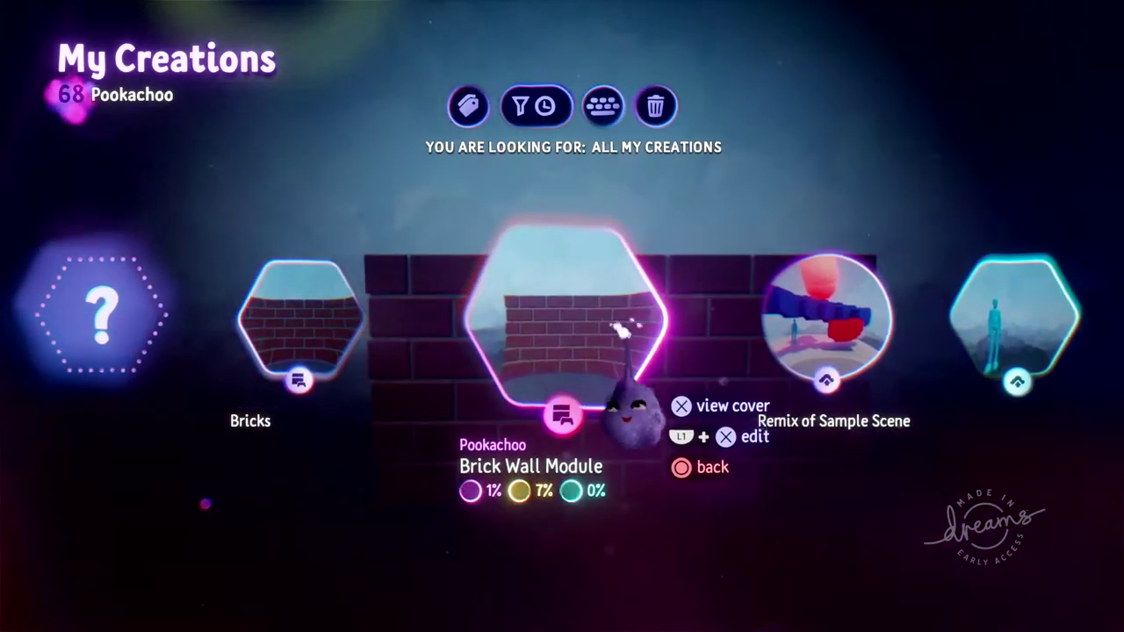
key("Left")
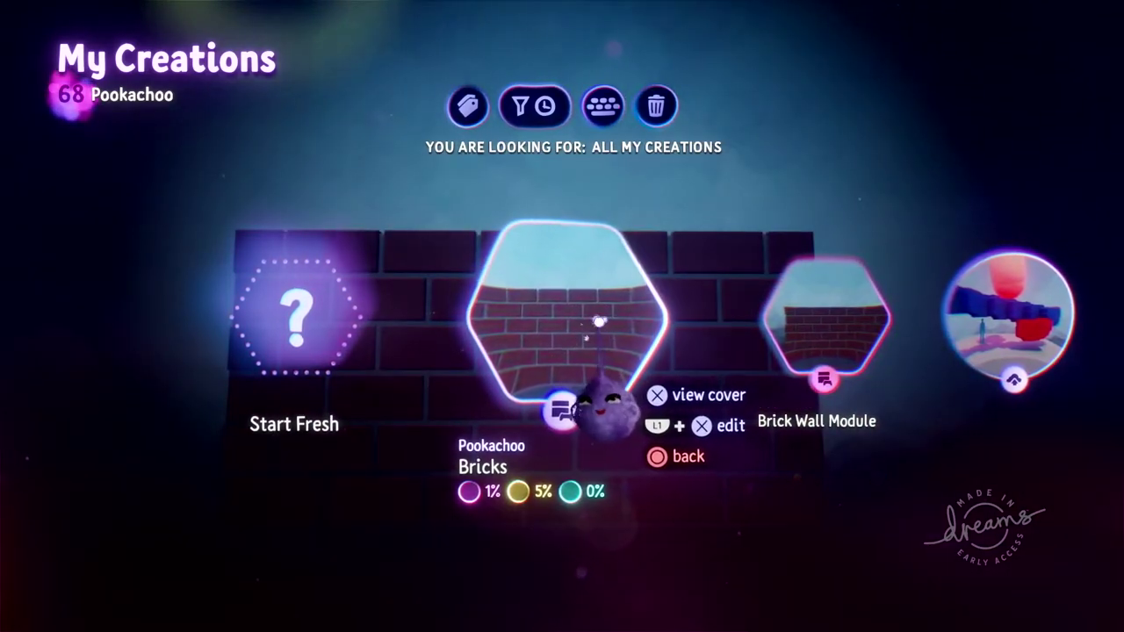
key("Right")
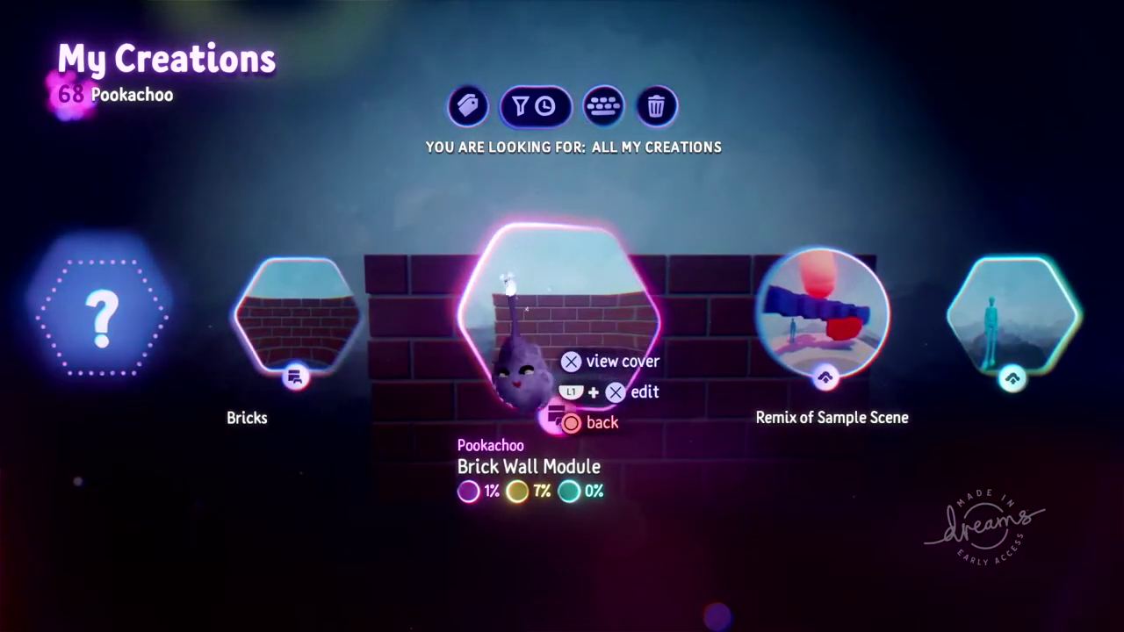
key("Left")
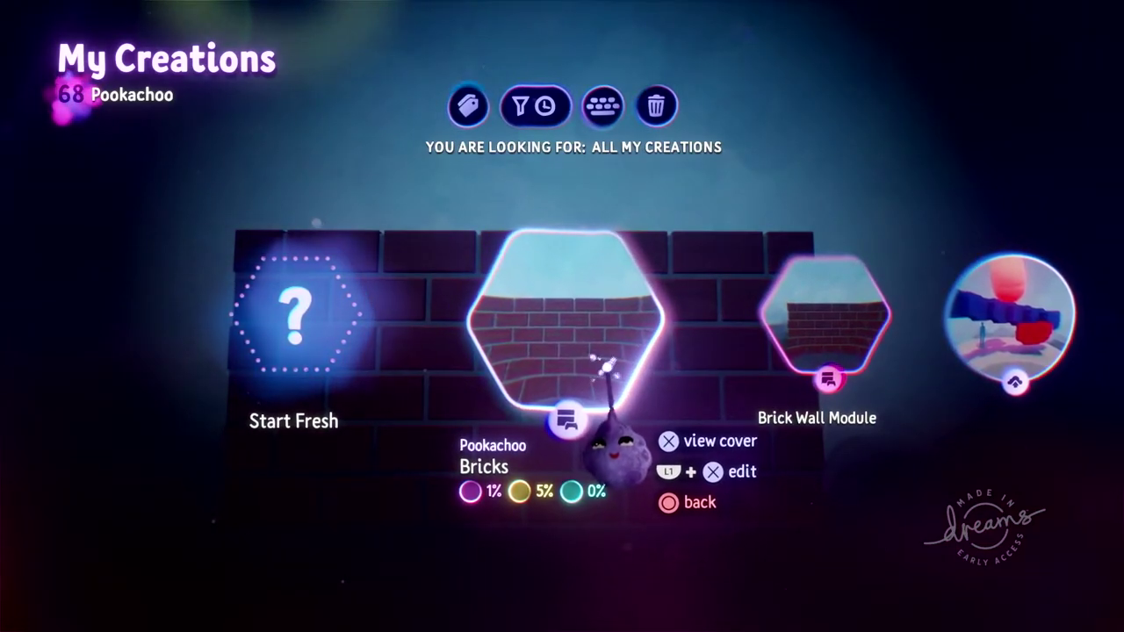
left_click(608, 364)
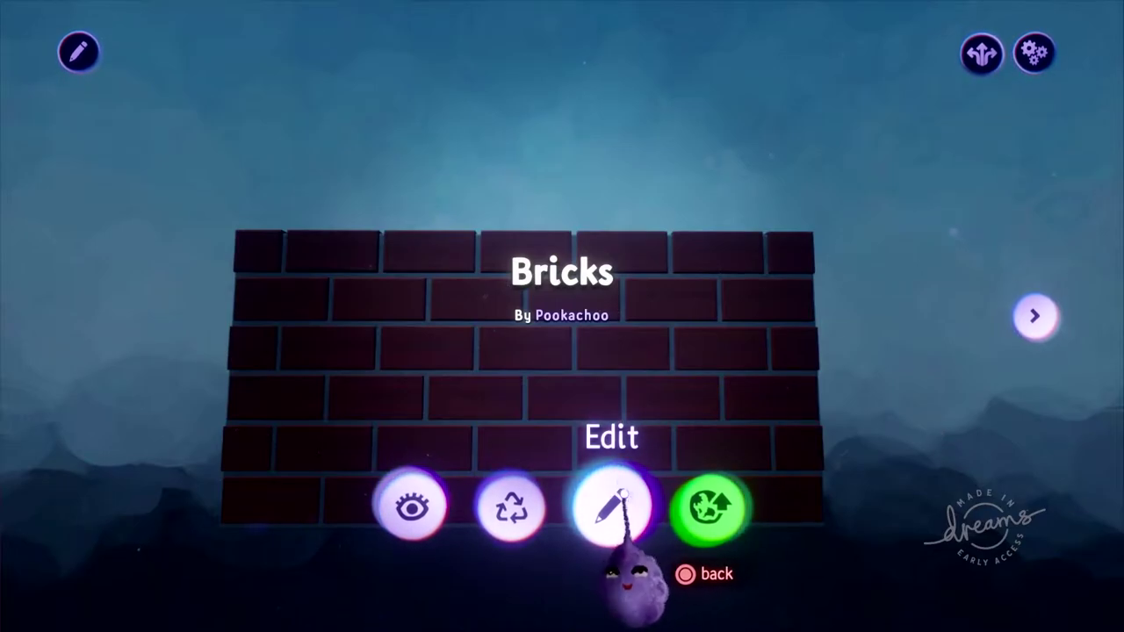
left_click(612, 505)
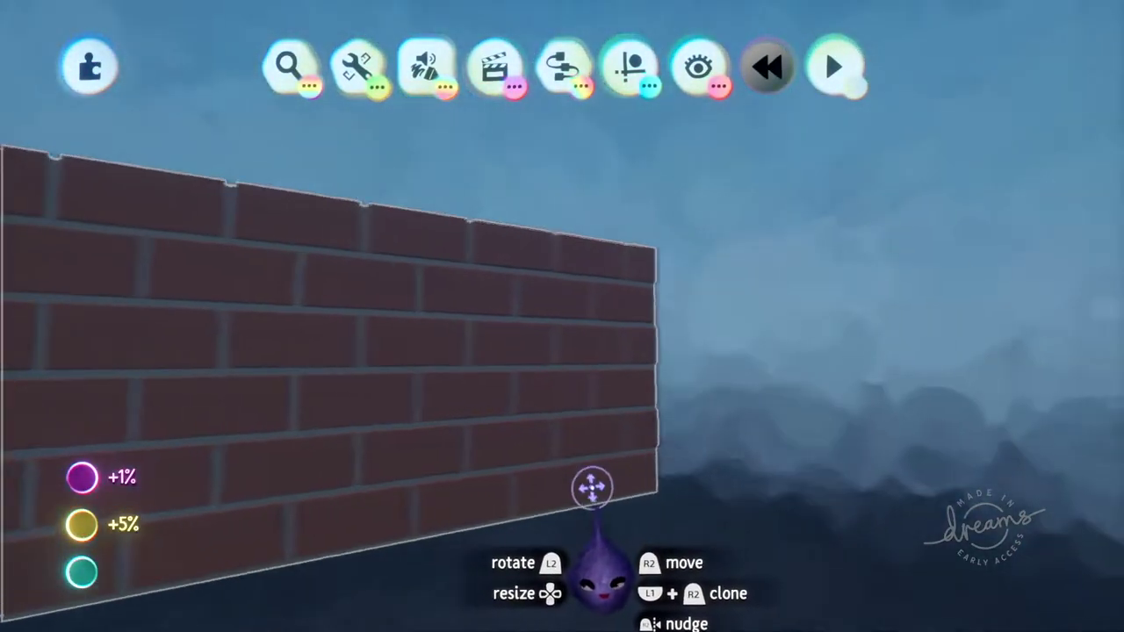
Ungroup the brick wall into individually editable bricks and deselect it.
middle_click_drag(592, 488, 635, 366)
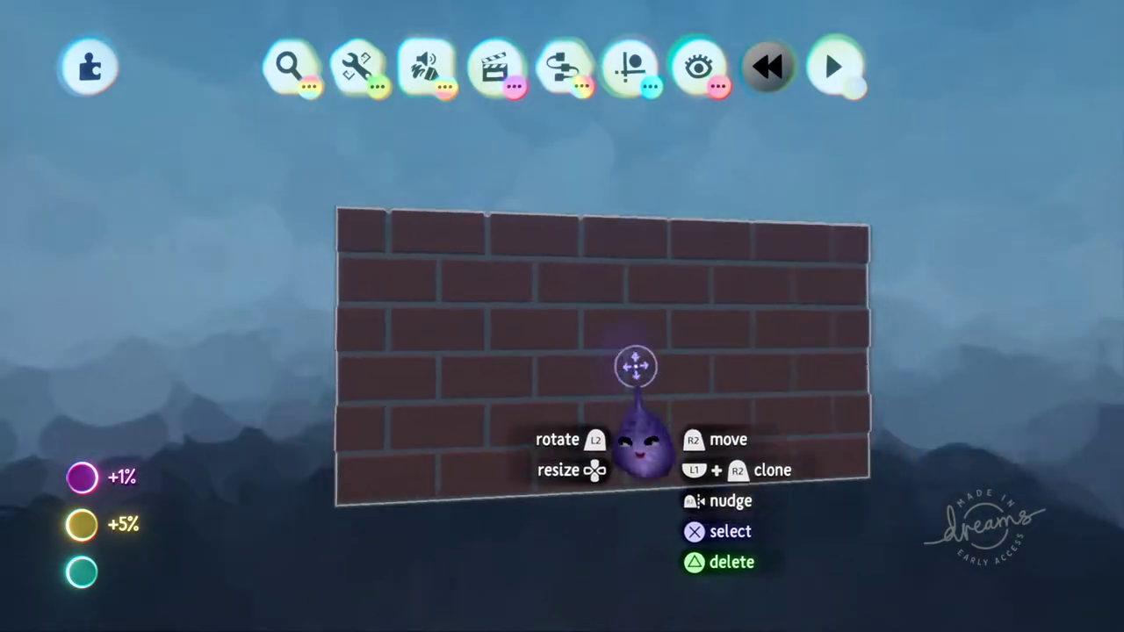
left_click(627, 371)
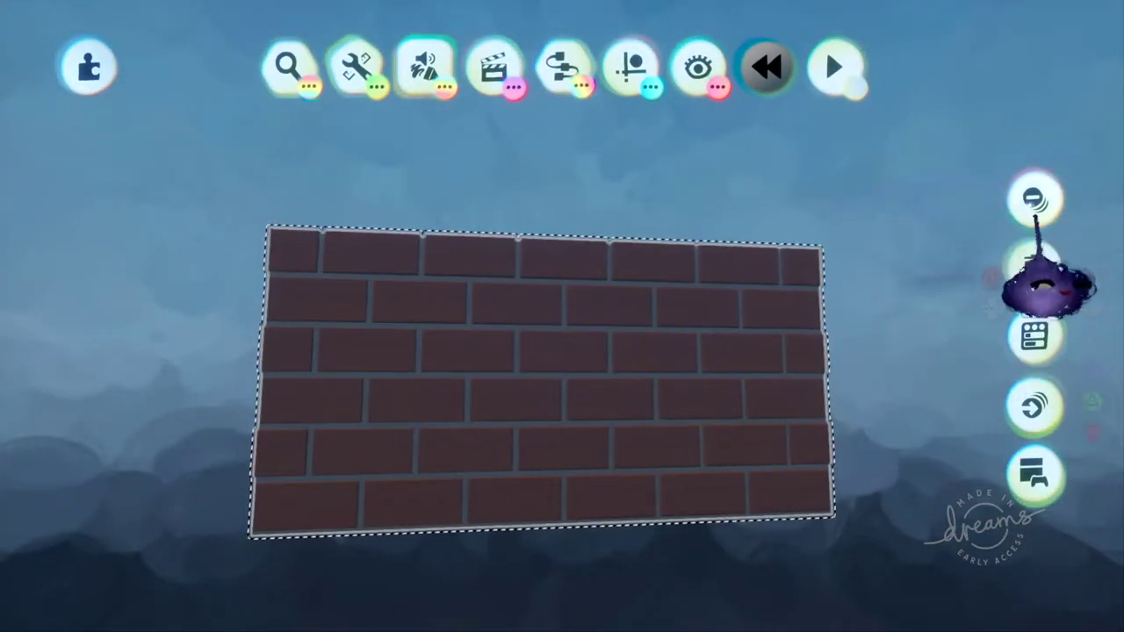
left_click(1033, 198)
left_click(875, 288)
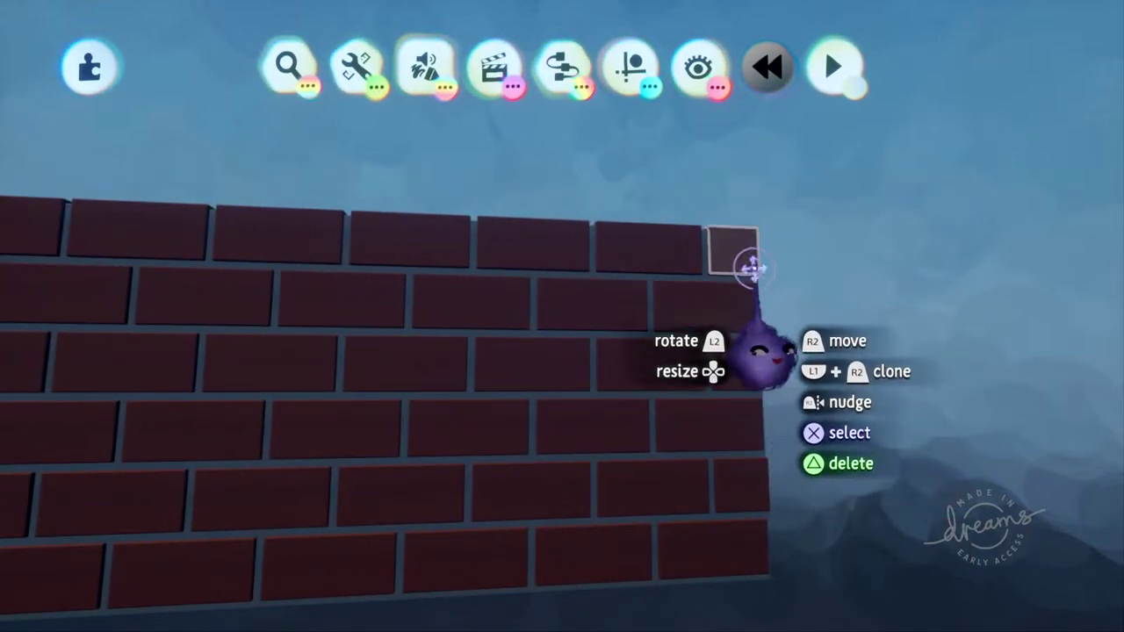
Delete bricks from both ends of the wall's top two rows and the left half brick of the third row.
key("Delete")
key("Delete")
key("Delete")
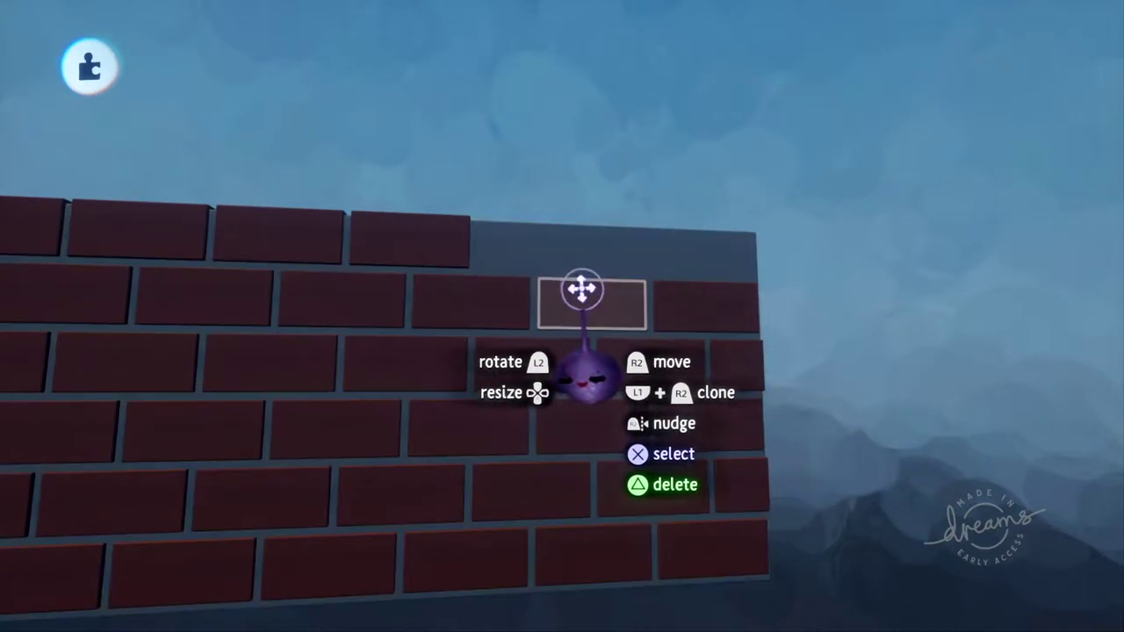
key("Delete")
key("Delete")
key("Delete")
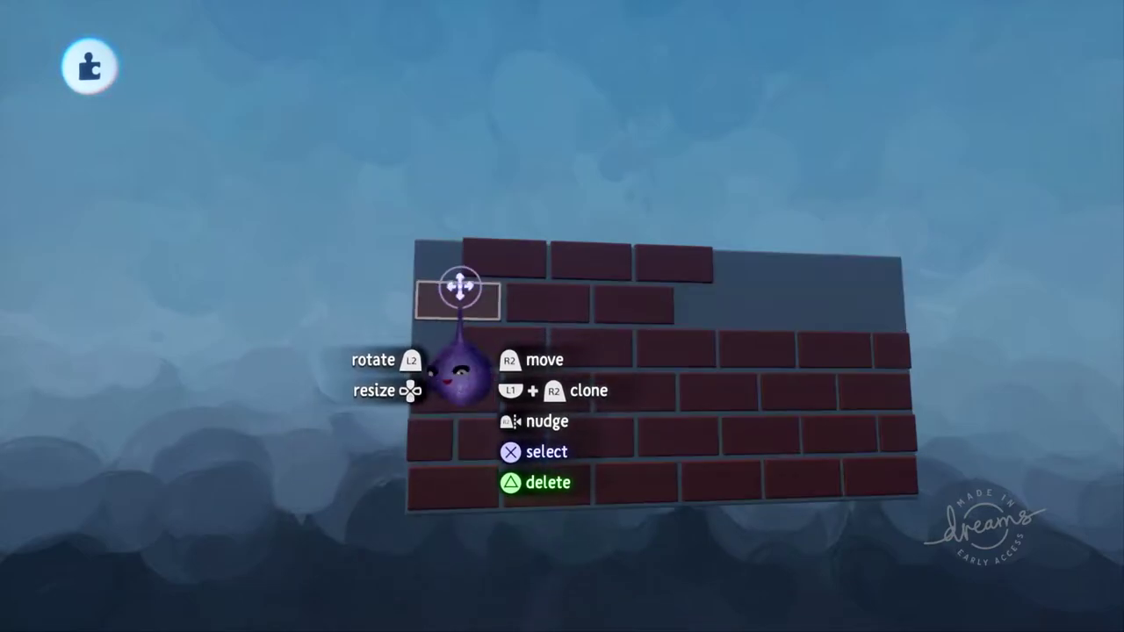
key("Delete")
key("Delete")
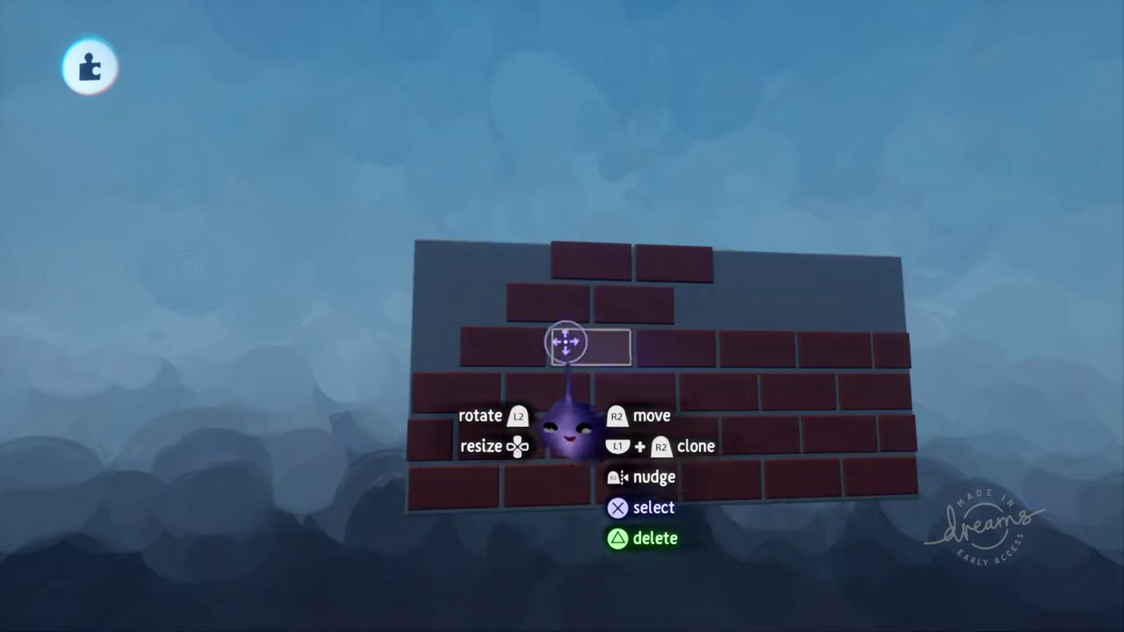
Open the leftmost brick of the bottom row in sculpt mode with grid snap turned on.
middle_click_drag(602, 474, 693, 441)
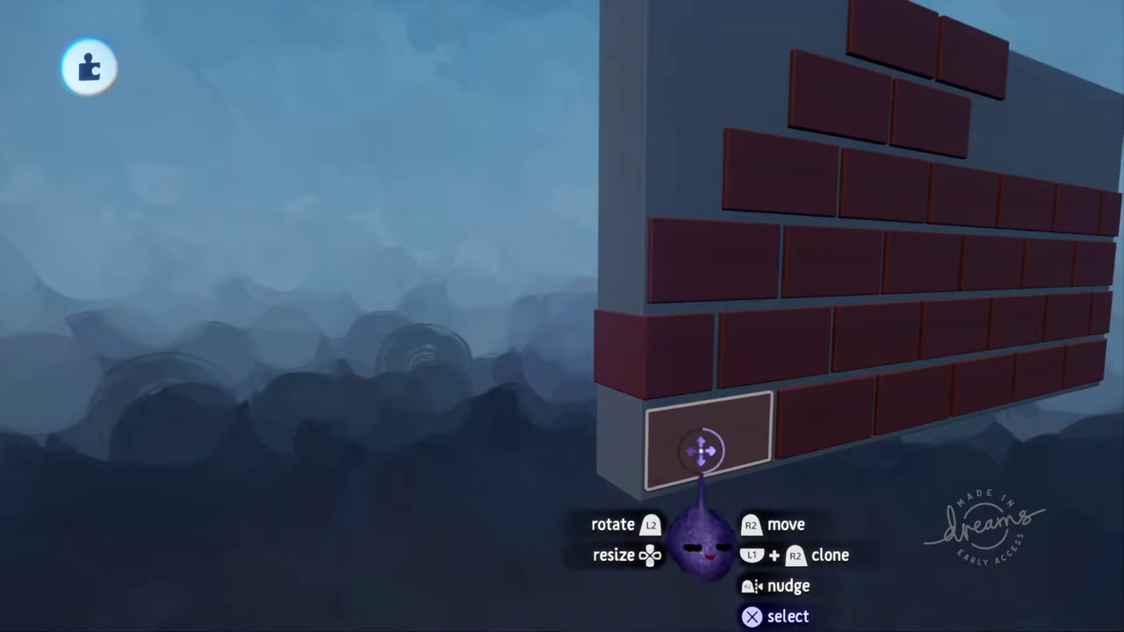
double_click(701, 455)
mouse_move(711, 451)
middle_mouse_down()
mouse_move(726, 447)
mouse_move(727, 215)
middle_mouse_up()
left_click(733, 66)
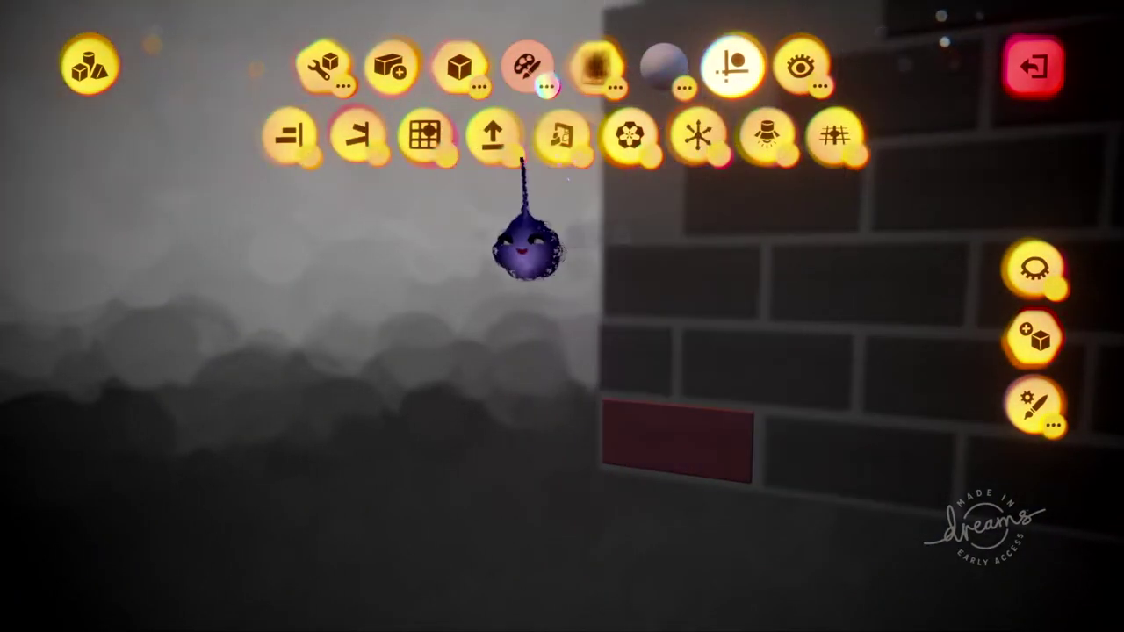
Pick the saved reddish-brown swatch next to the Color Picker as the sculpting colour.
left_click(526, 66)
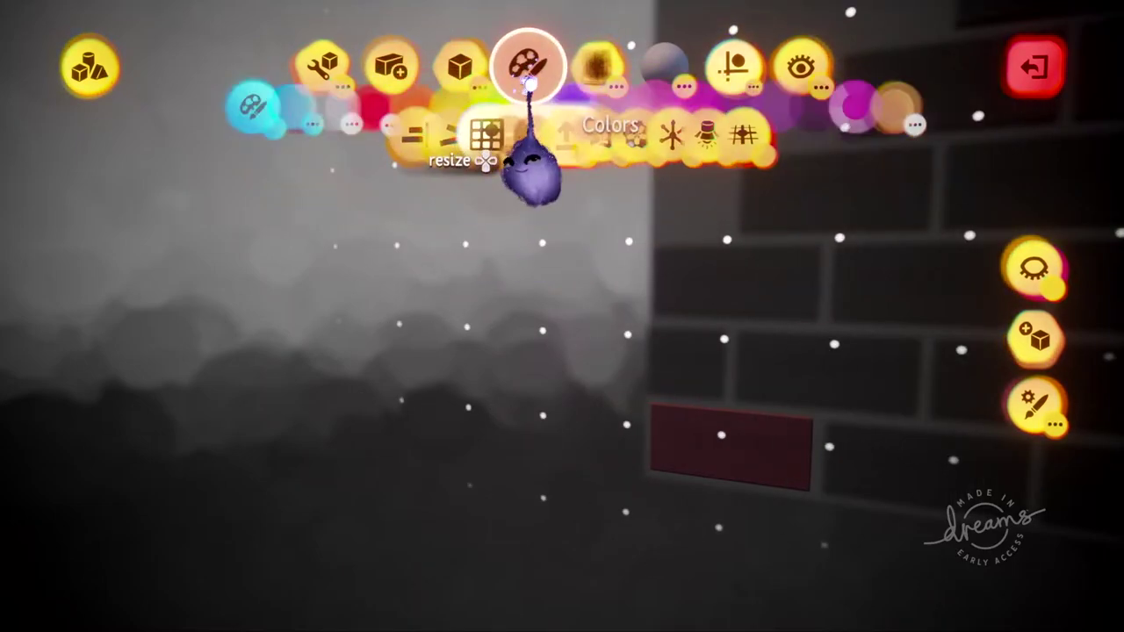
left_click(56, 130)
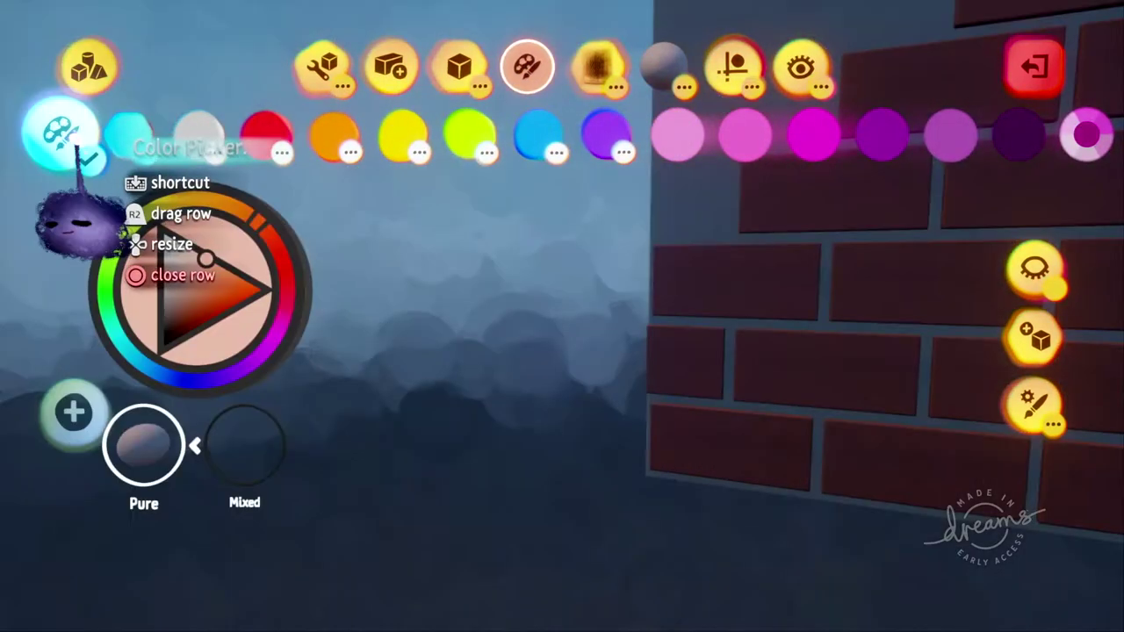
left_click(141, 139)
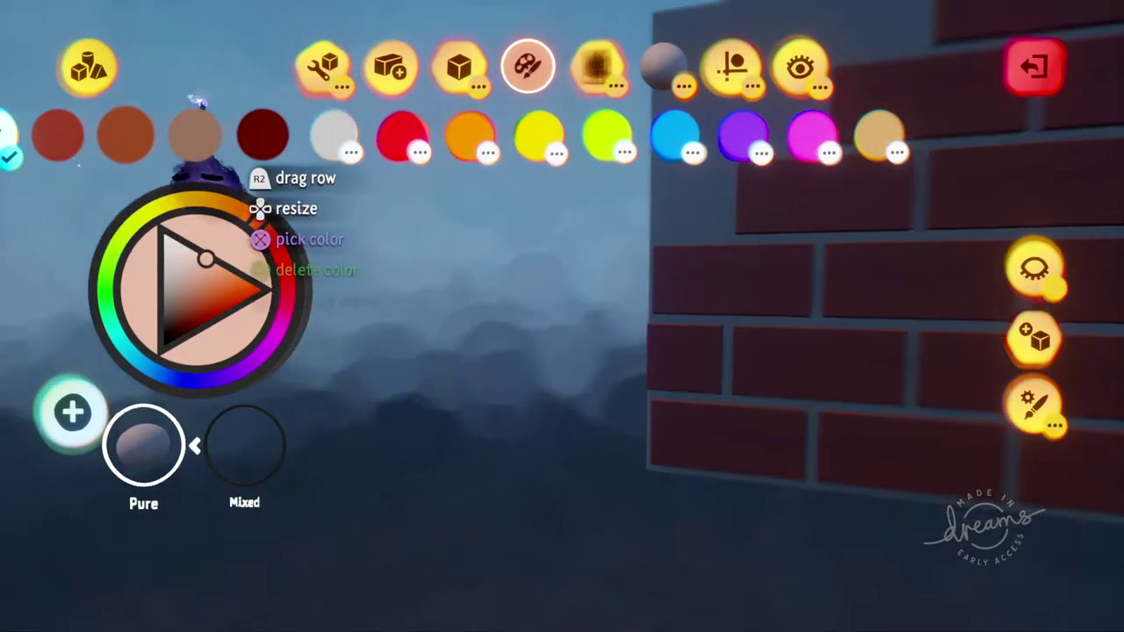
left_click_drag(145, 141, 404, 185)
left_click(320, 136)
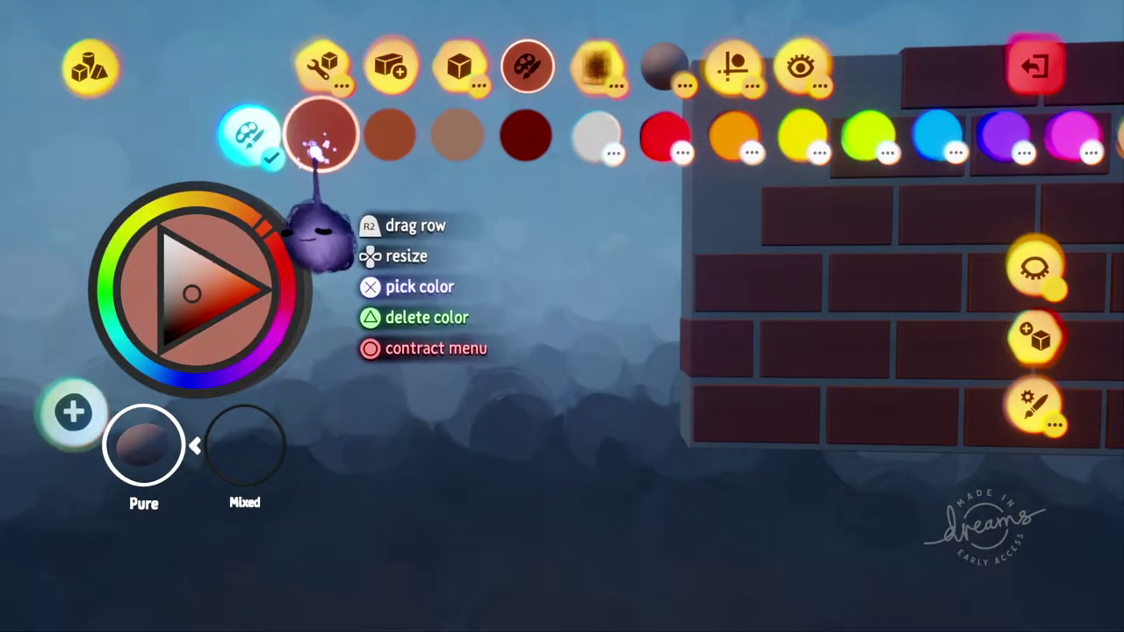
Stamp a snapped cube at the wall's upper-left corner and exit the shape tool.
middle_click_drag(647, 313, 690, 519)
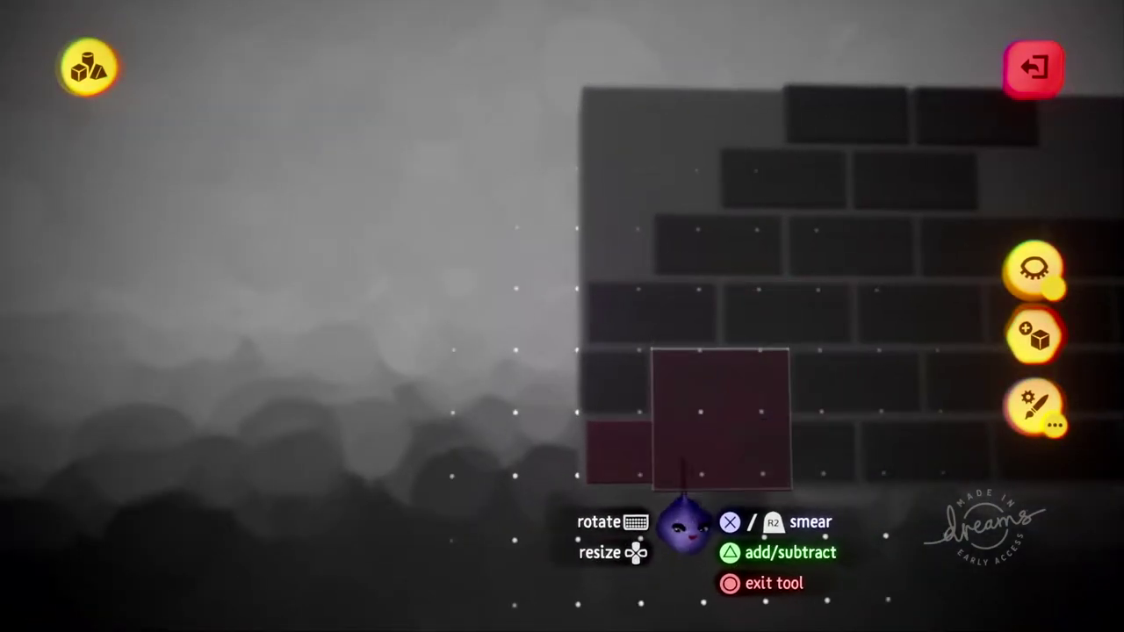
left_click(641, 523)
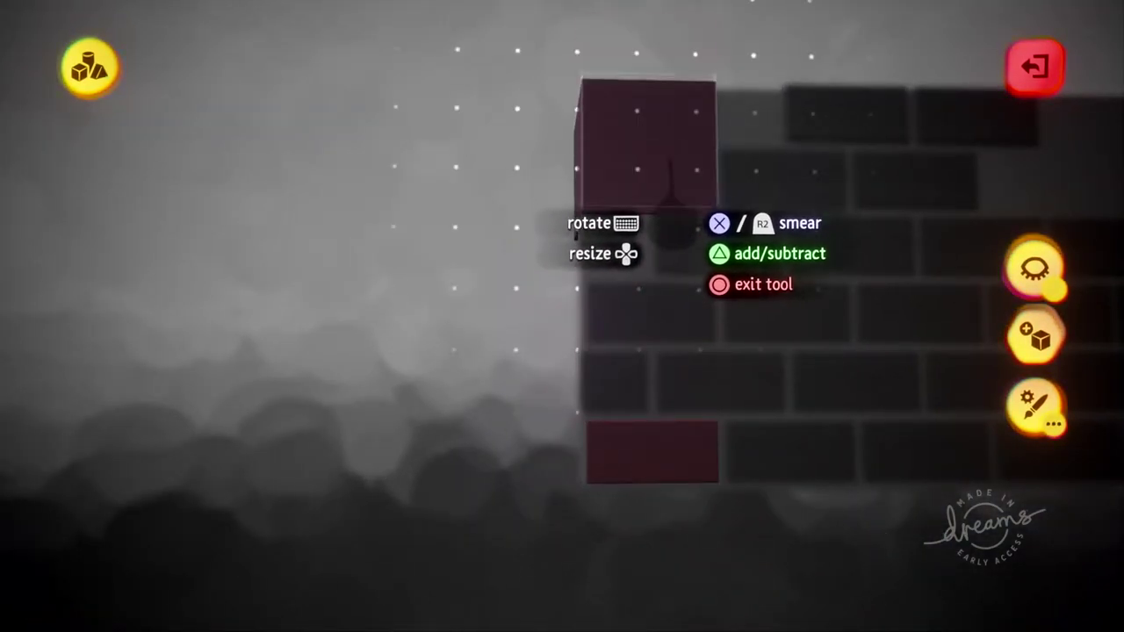
left_click(682, 233)
middle_click_drag(681, 233, 757, 206)
middle_click_drag(761, 148, 788, 143)
key("Escape")
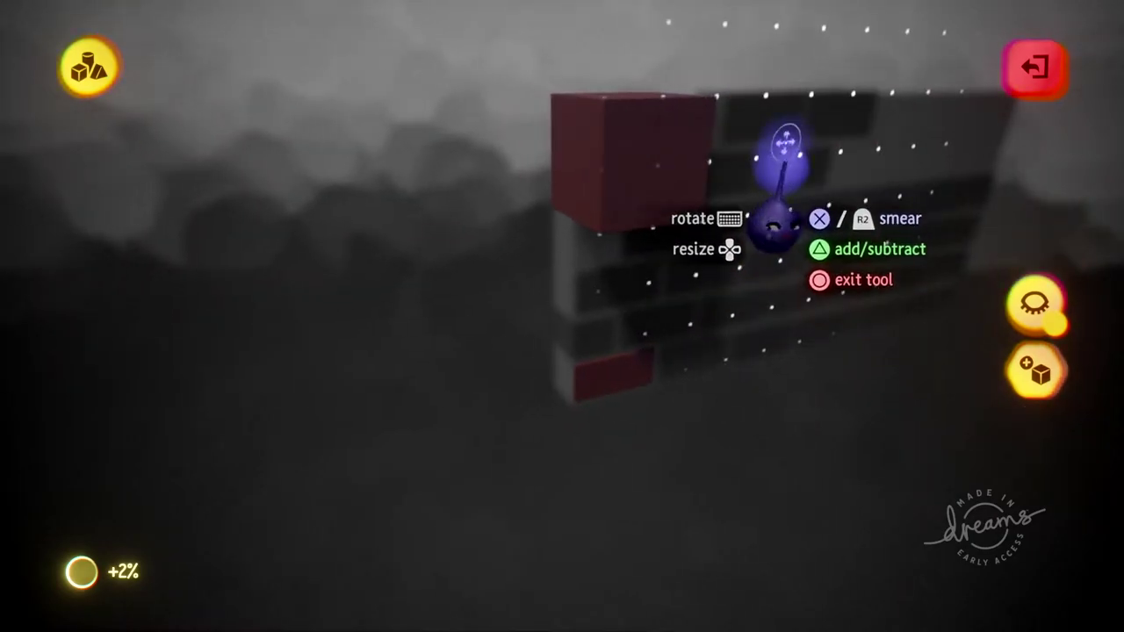
Stretch the new cube along the grid into a brick two grid units wide and one unit high.
left_click(340, 85)
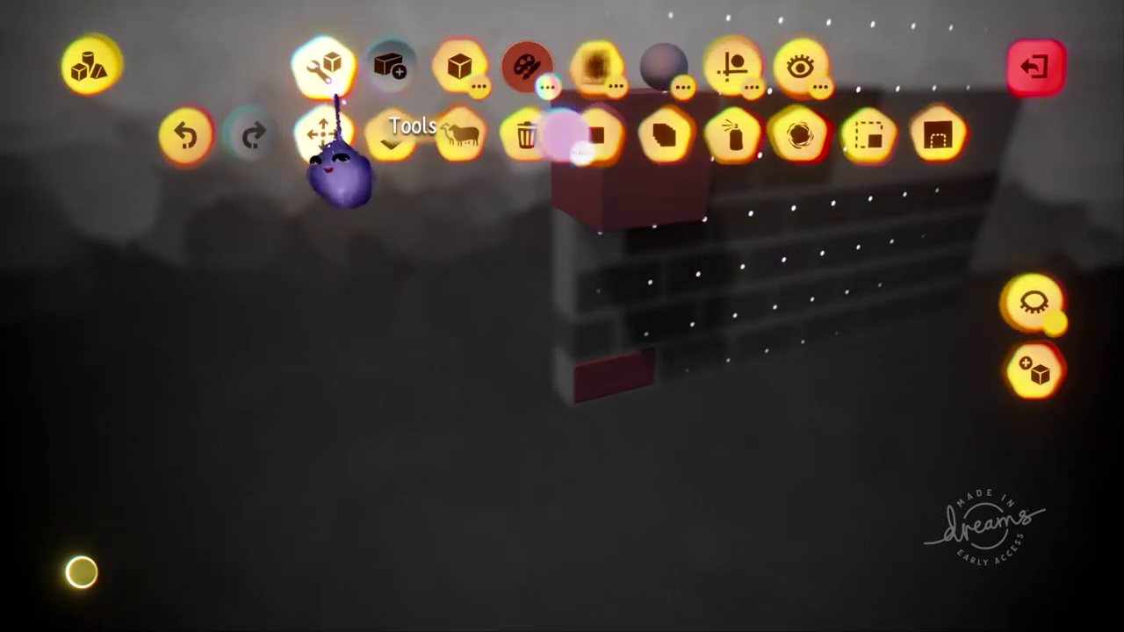
left_click(396, 125)
middle_click_drag(579, 181, 714, 184)
left_click_drag(652, 230, 557, 236)
middle_click_drag(557, 236, 641, 313)
left_click_drag(623, 312, 627, 389)
middle_click_drag(627, 389, 675, 512)
middle_click_drag(766, 377, 603, 511)
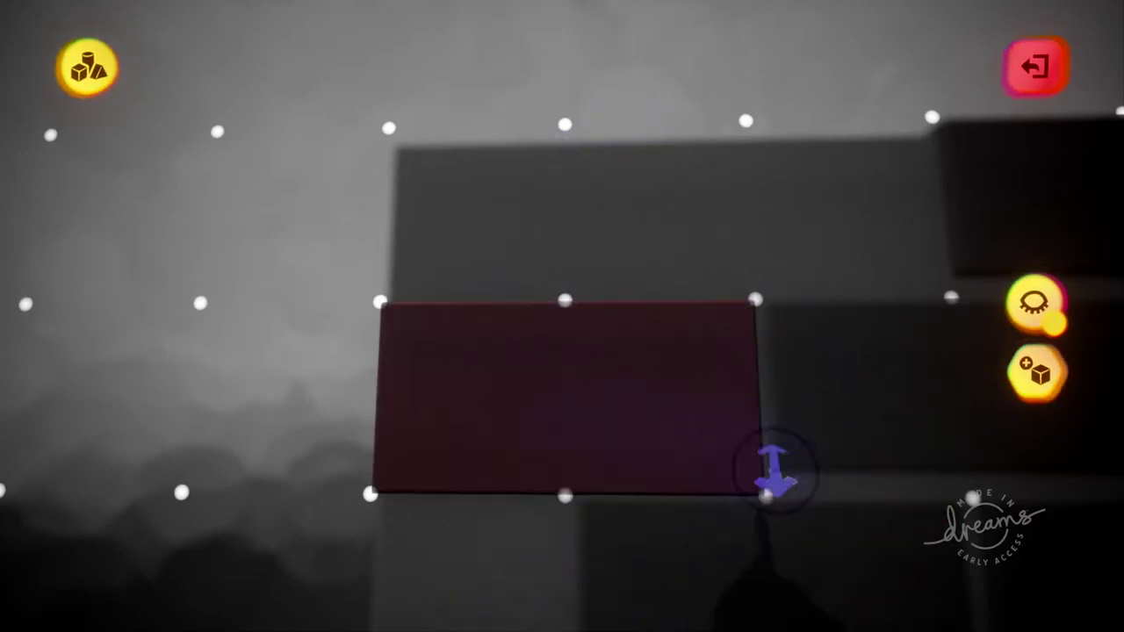
Set grid snap to 1/16, stretch the new brick's right end slightly inward for a mortar gap, and leave sculpt mode.
mouse_move(570, 179)
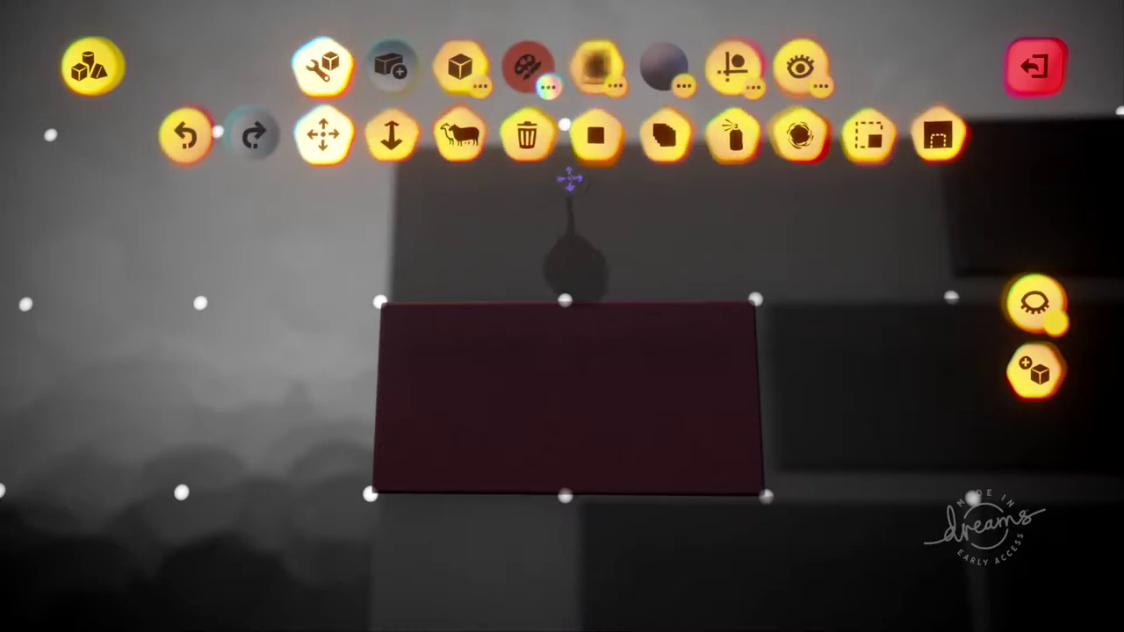
left_click(729, 69)
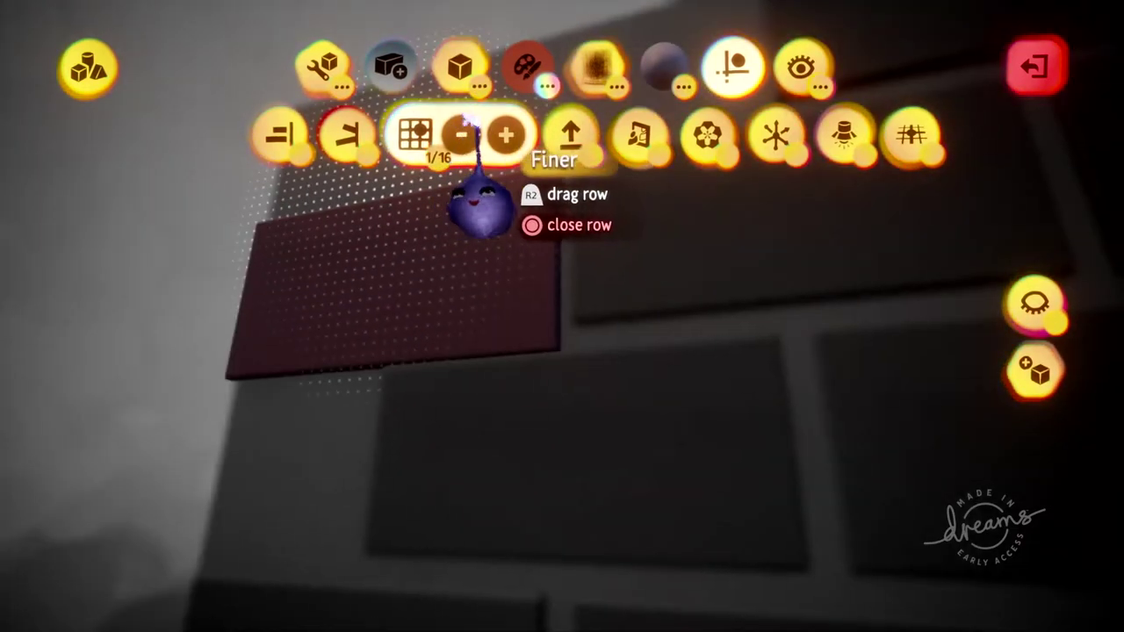
left_click(323, 69)
left_click(391, 134)
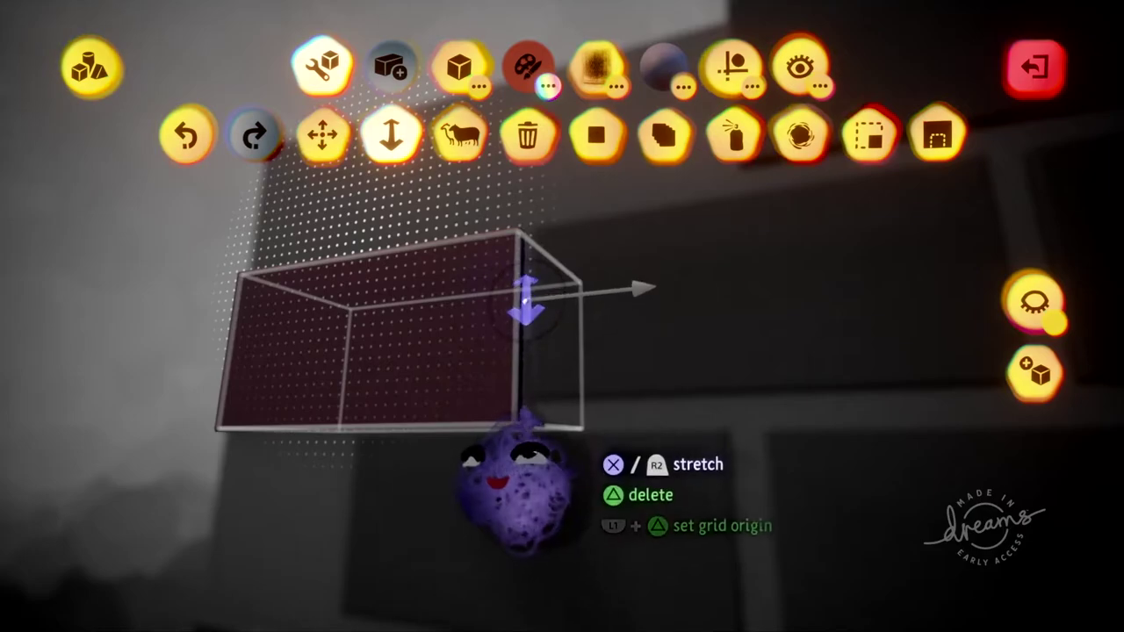
left_click_drag(524, 301, 509, 303)
middle_click_drag(482, 386, 795, 323)
key("Escape")
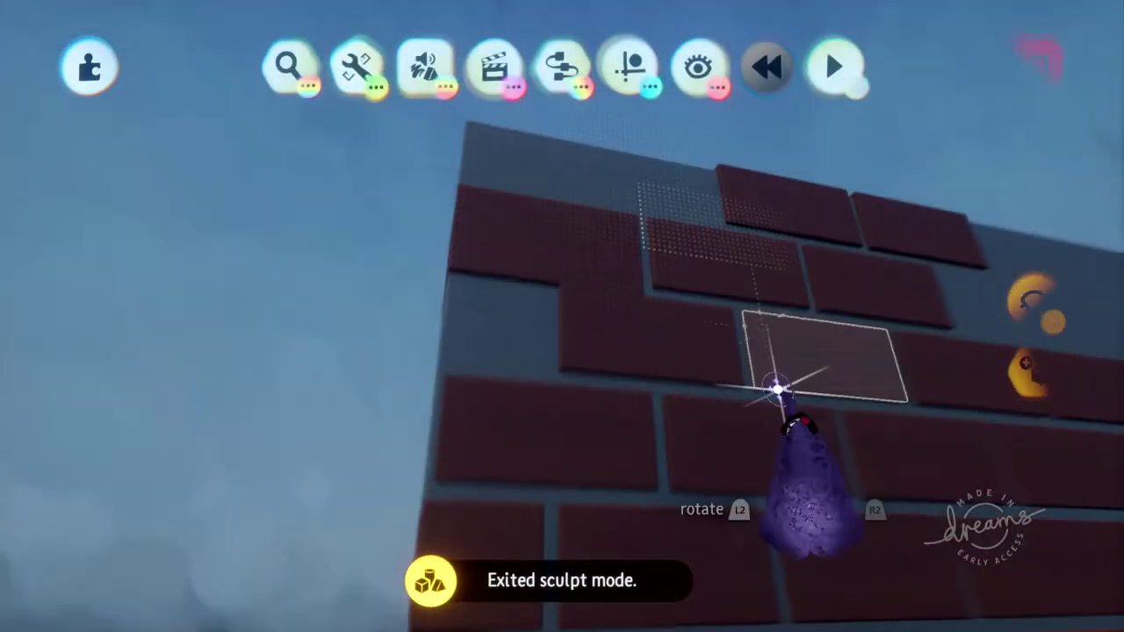
Set the scene's grid snap to the coarser 1/2 spacing.
mouse_move(778, 395)
middle_mouse_down()
mouse_move(772, 407)
mouse_move(701, 427)
middle_mouse_up()
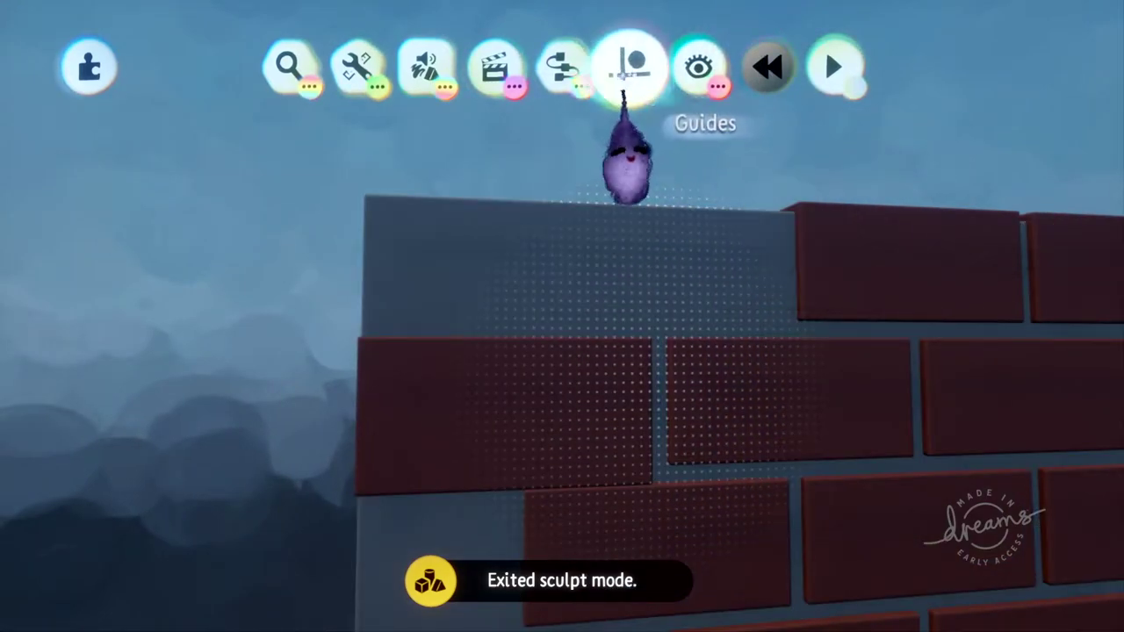
left_click(623, 89)
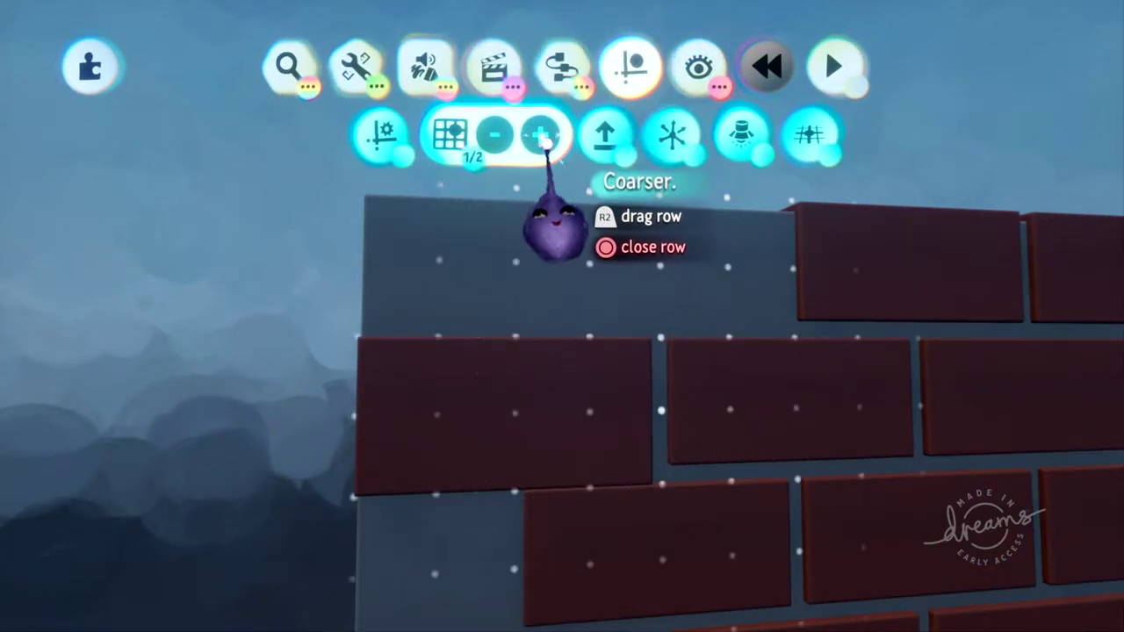
middle_click_drag(553, 156, 452, 134)
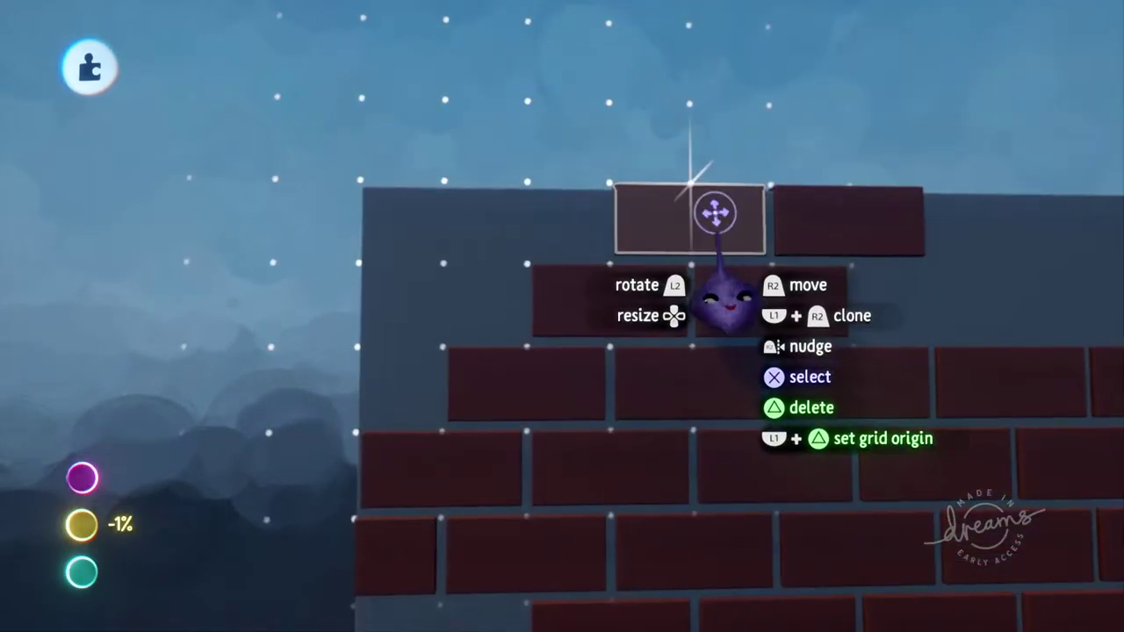
Move the top row's left brick to the wall's upper-left corner and delete the other brick in that row.
left_click_drag(696, 218, 468, 226)
key("Delete")
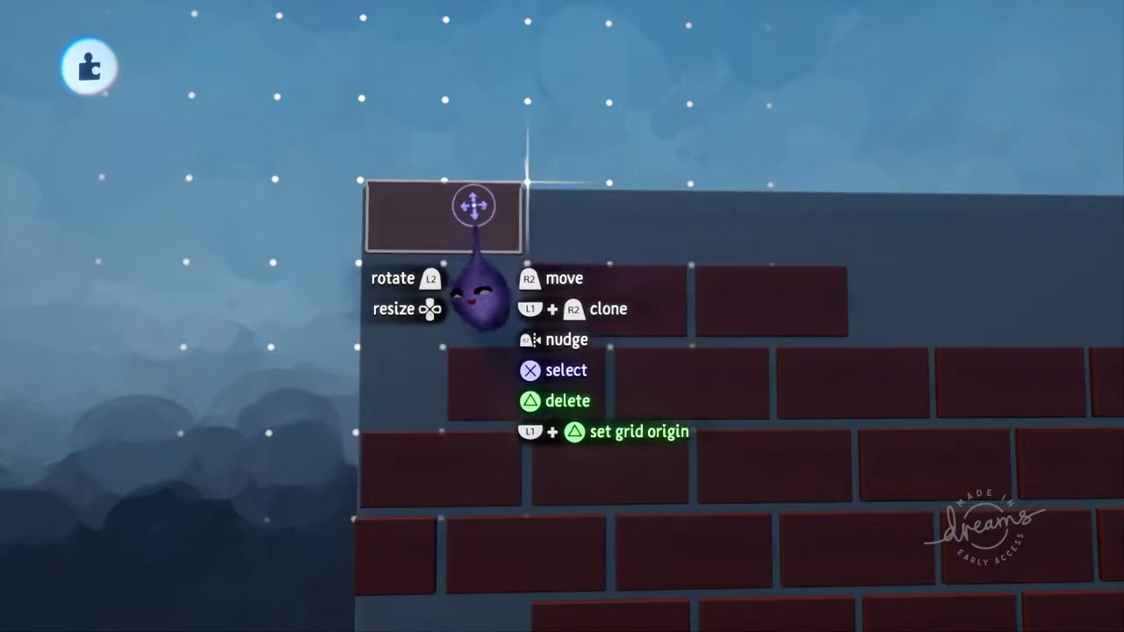
Clone the upper-left brick along the wall's top edge to its right end, adding clones until six bricks fill the row, and deselect them.
left_click_drag(526, 184, 830, 185)
key("Up")
key("Up")
key("Up")
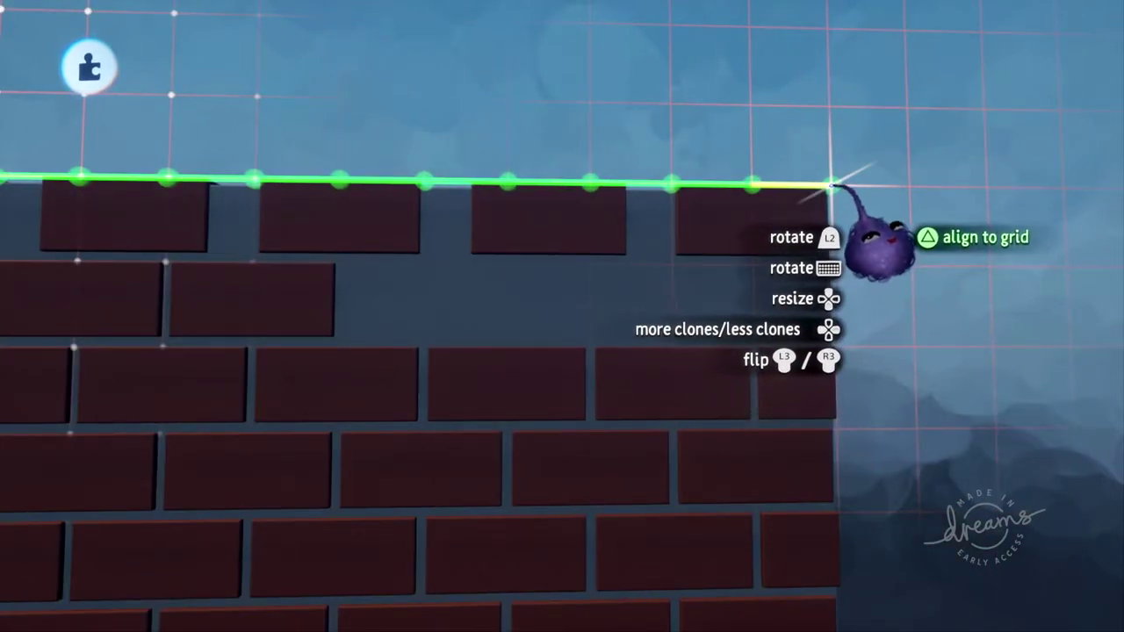
left_click_drag(829, 185, 830, 185)
key("Right")
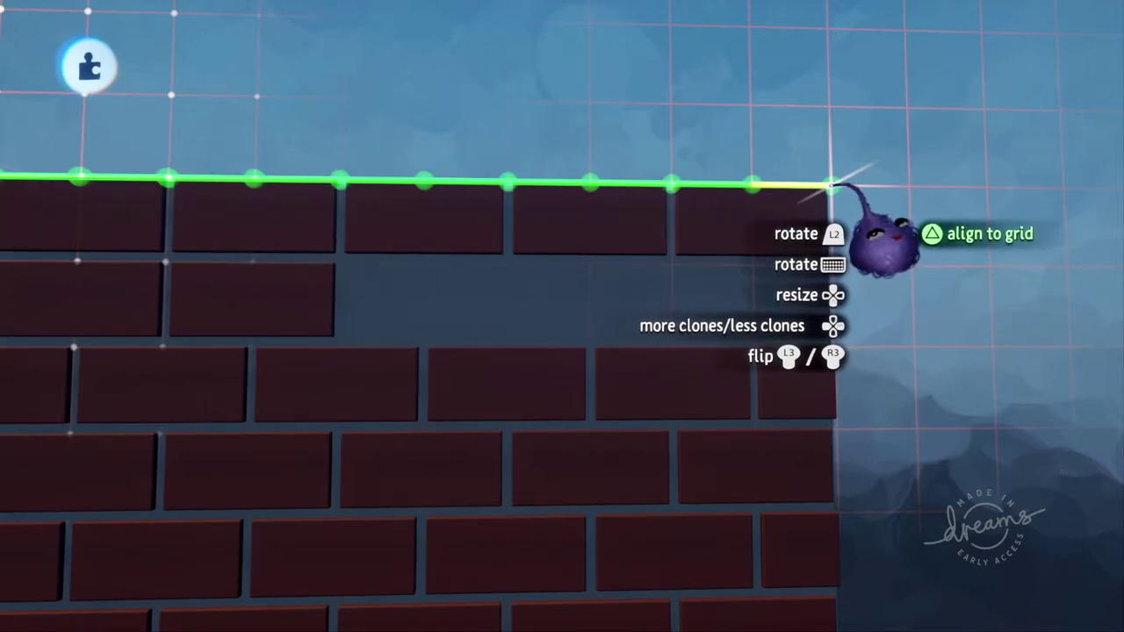
left_click_drag(831, 185, 831, 185)
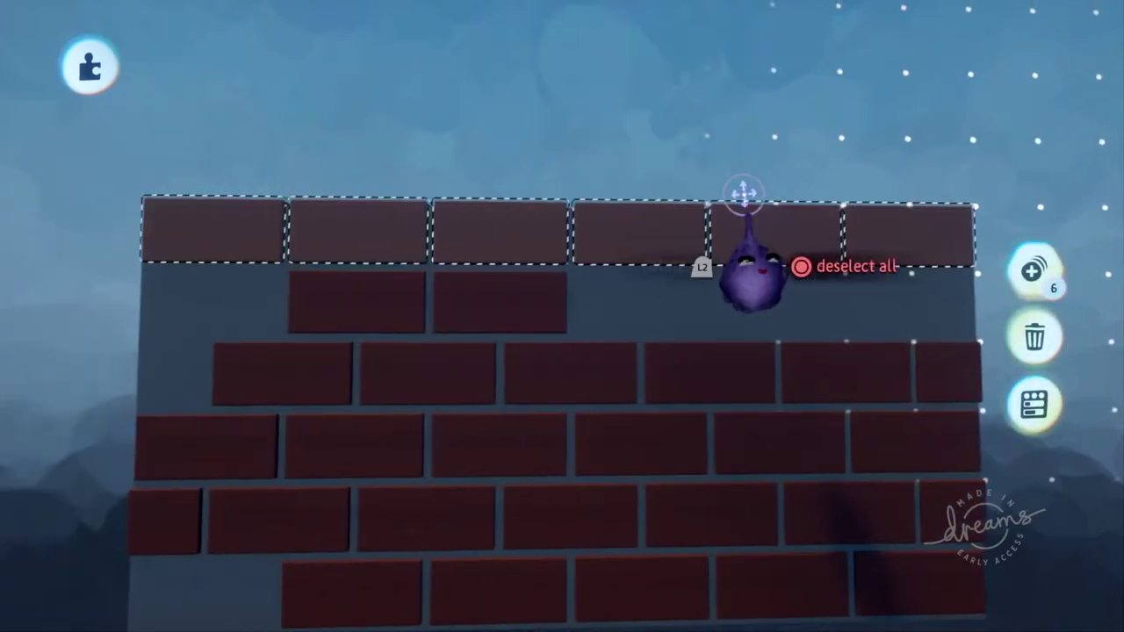
key("Escape")
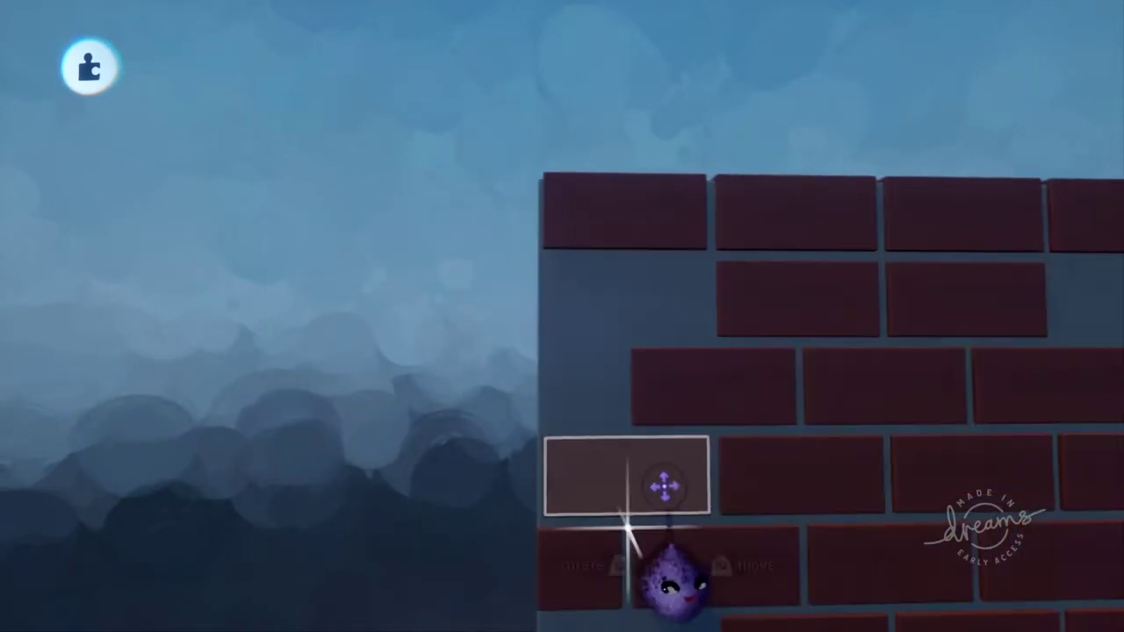
Clone the fourth row's left brick into the gap starting the third row, overhanging the wall's left end by half a brick.
mouse_move(610, 458)
left_mouse_down()
mouse_move(606, 371)
mouse_move(523, 369)
left_mouse_up()
middle_click_drag(579, 408, 647, 406)
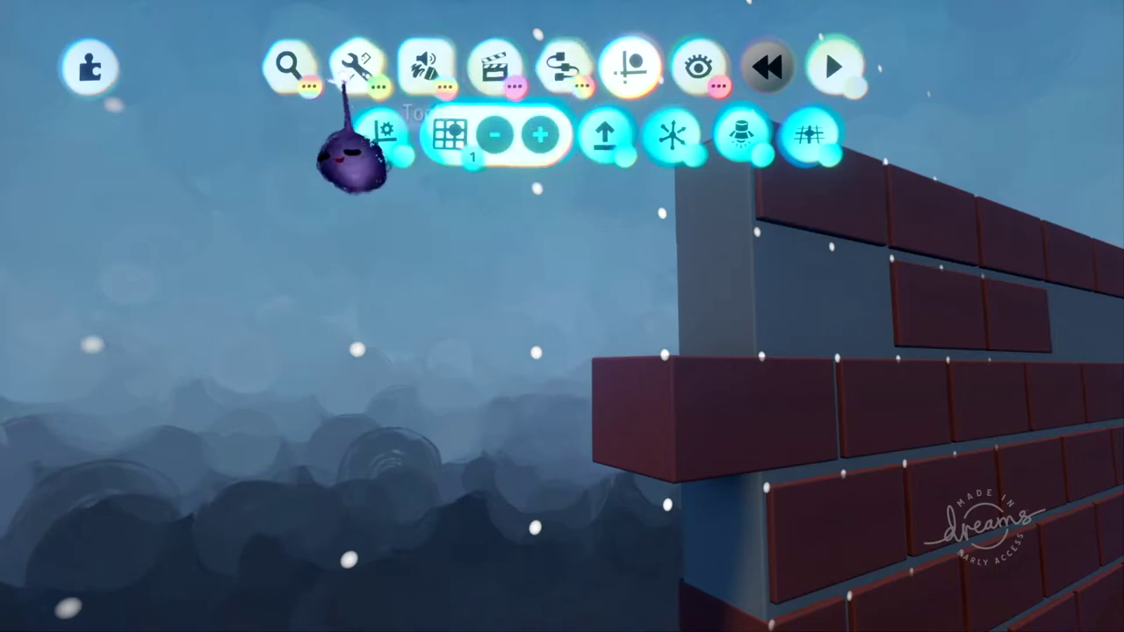
Reduce the grid snap spacing to 1/2 in the guides.
left_click(351, 70)
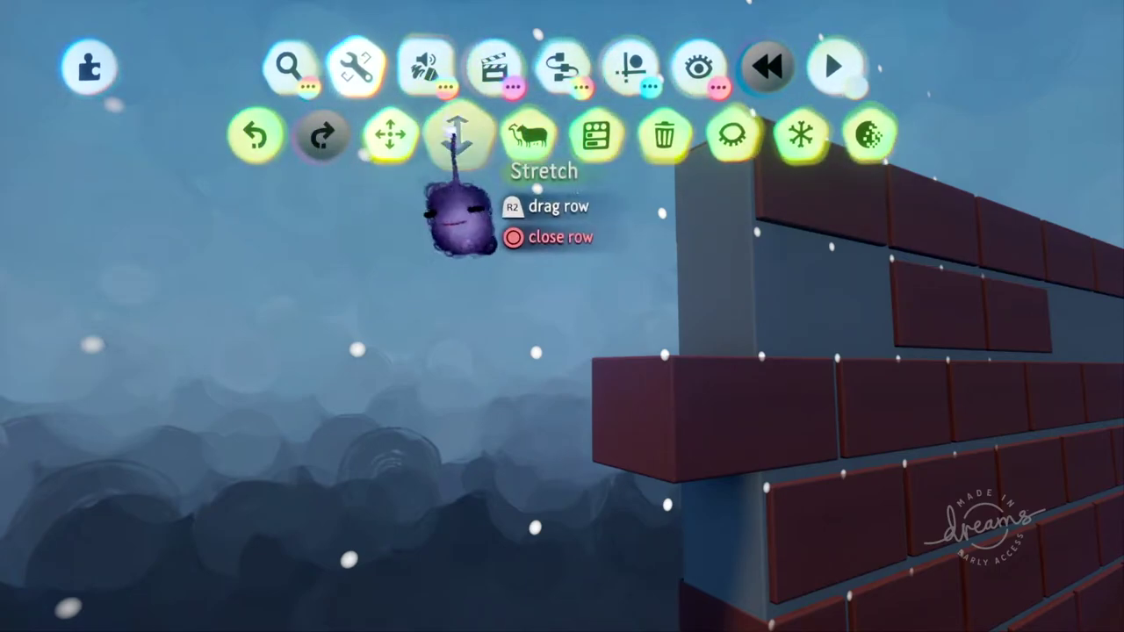
left_click(634, 74)
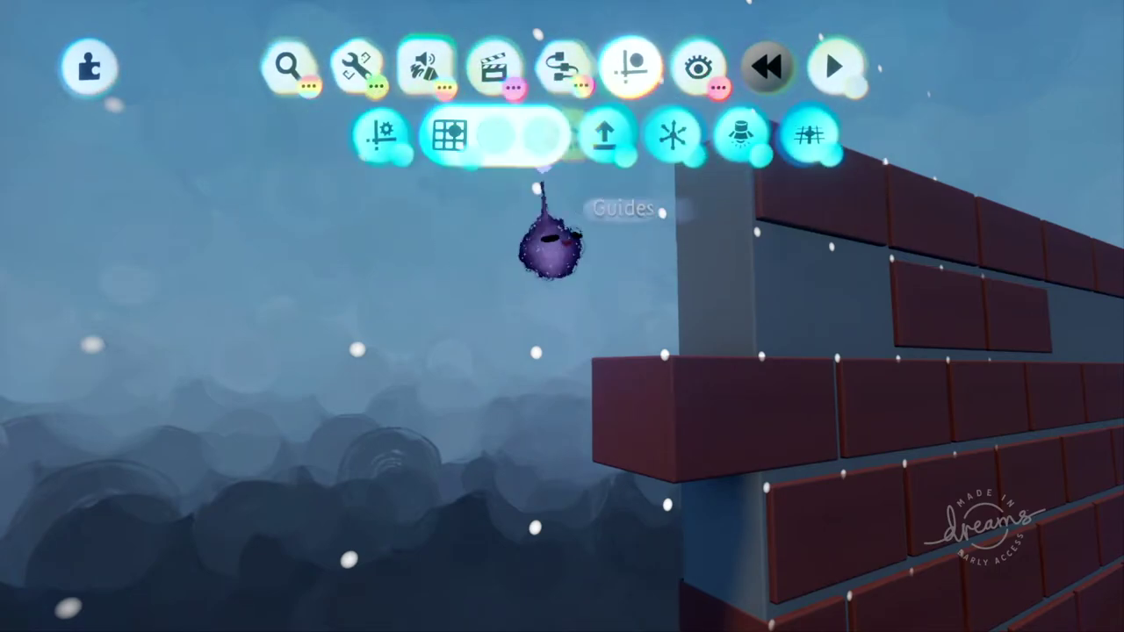
middle_click_drag(584, 435, 594, 446)
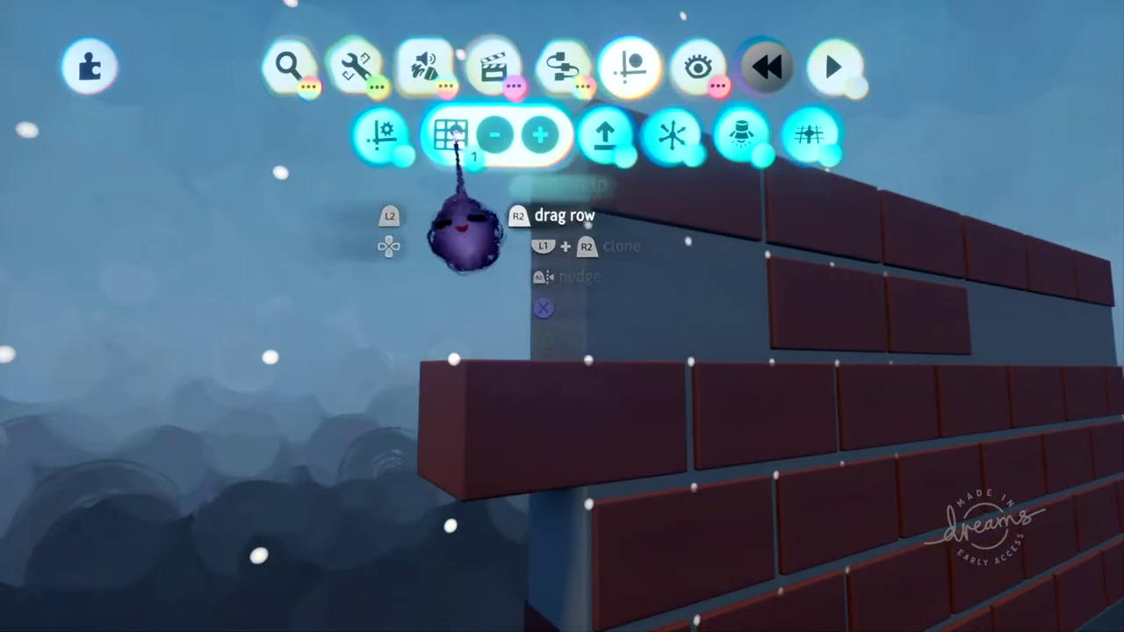
left_click(495, 134)
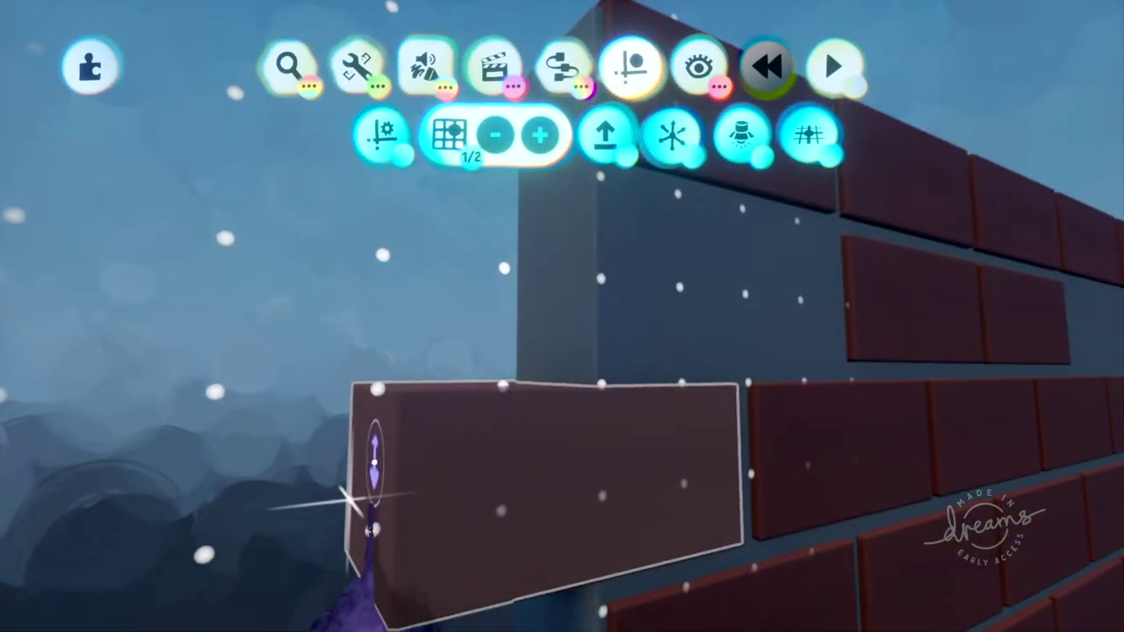
Try moving the overhanging brick by its end face on the 1/2 grid, and undo the move.
left_click_drag(375, 462, 409, 475)
key("ctrl+z")
middle_click_drag(501, 428, 424, 500)
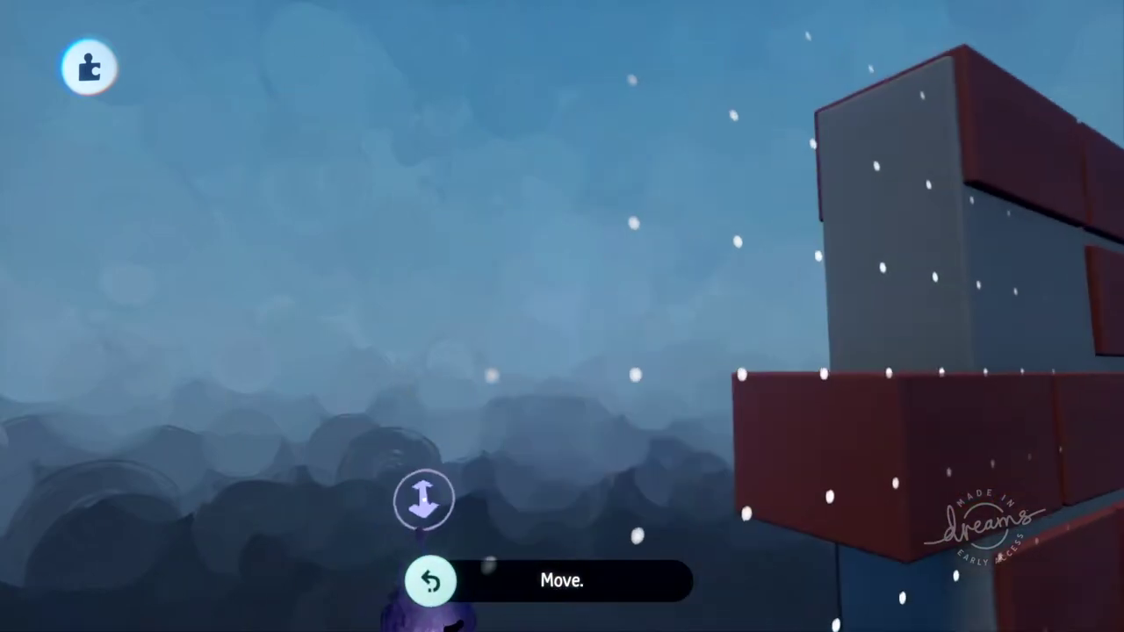
left_click_drag(426, 610, 673, 464)
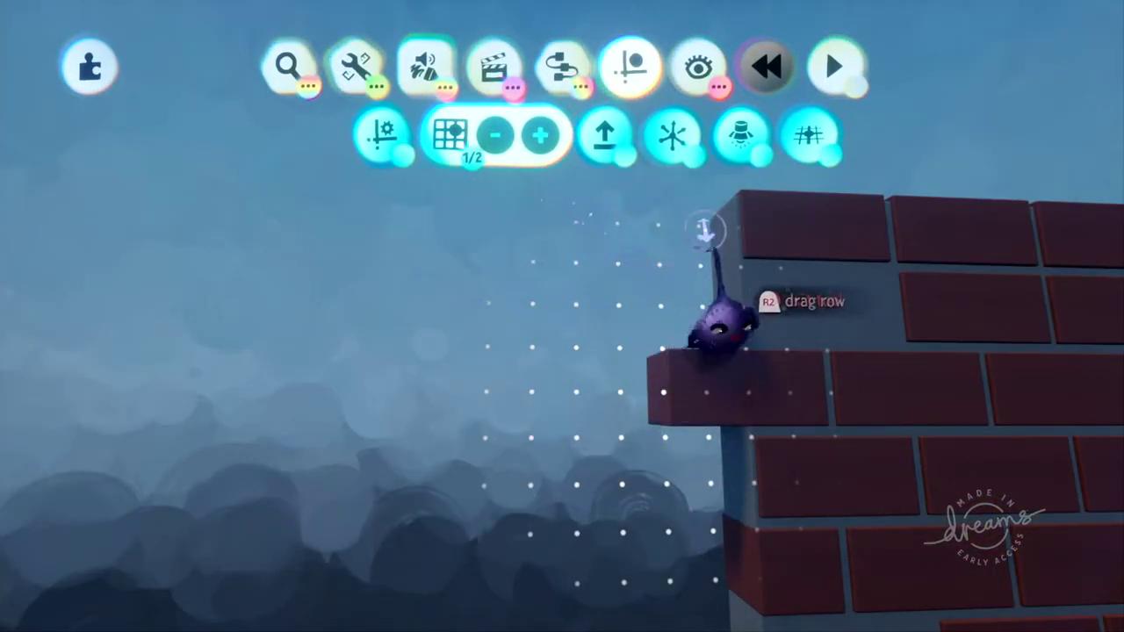
Close the guide options and delete the overhanging brick from the start of the third row.
key("Escape")
middle_click_drag(602, 249, 530, 278)
key("Delete")
Try tinting the mortar backing behind the bricks dark red at 100% tint amount, and undo the tint.
middle_click_drag(521, 340, 856, 308)
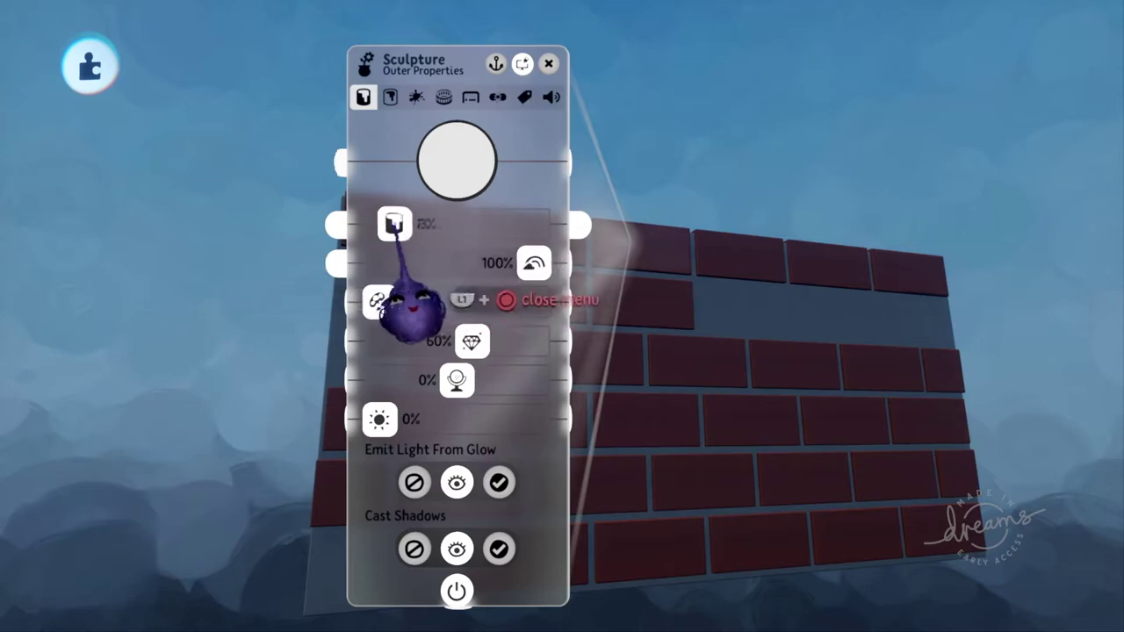
key("Escape")
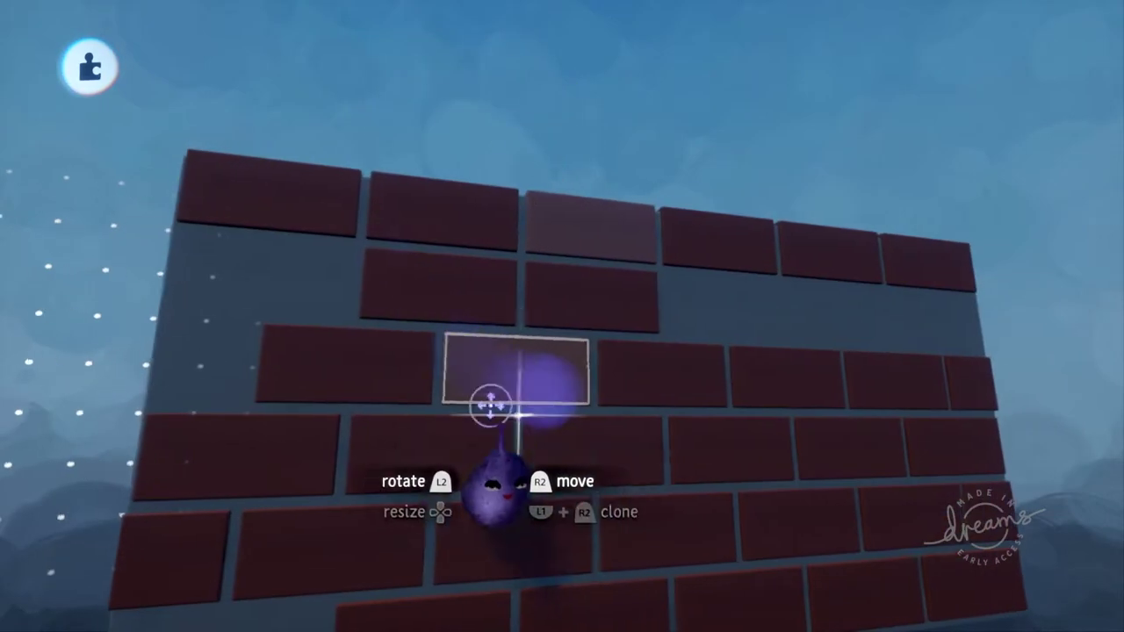
right_click(439, 369)
left_click(600, 162)
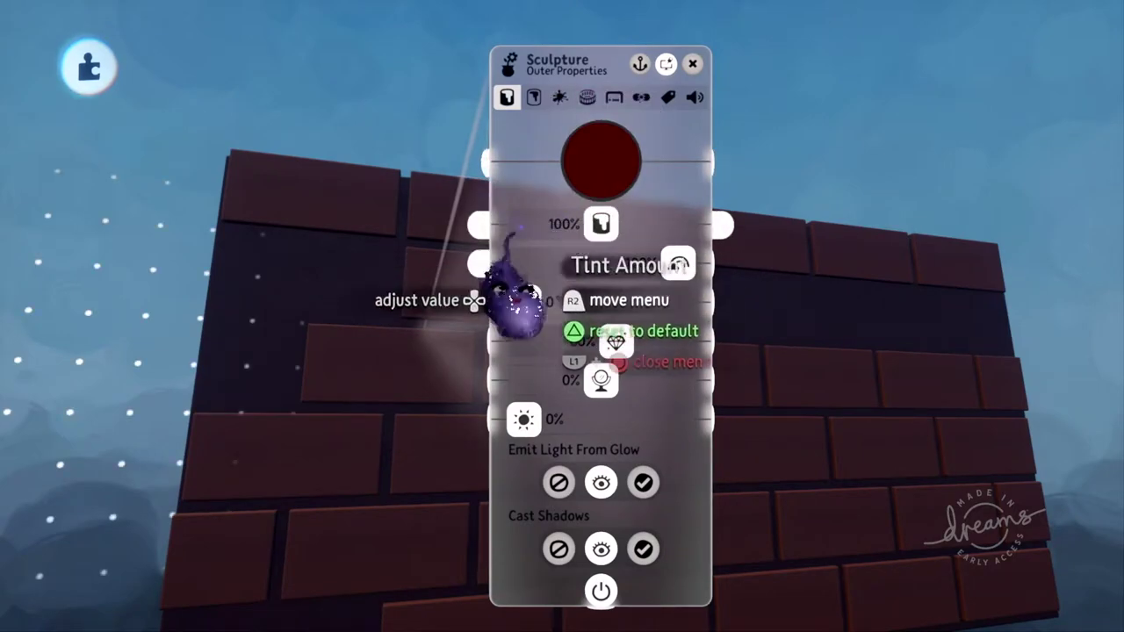
key("ctrl+z")
key("Escape")
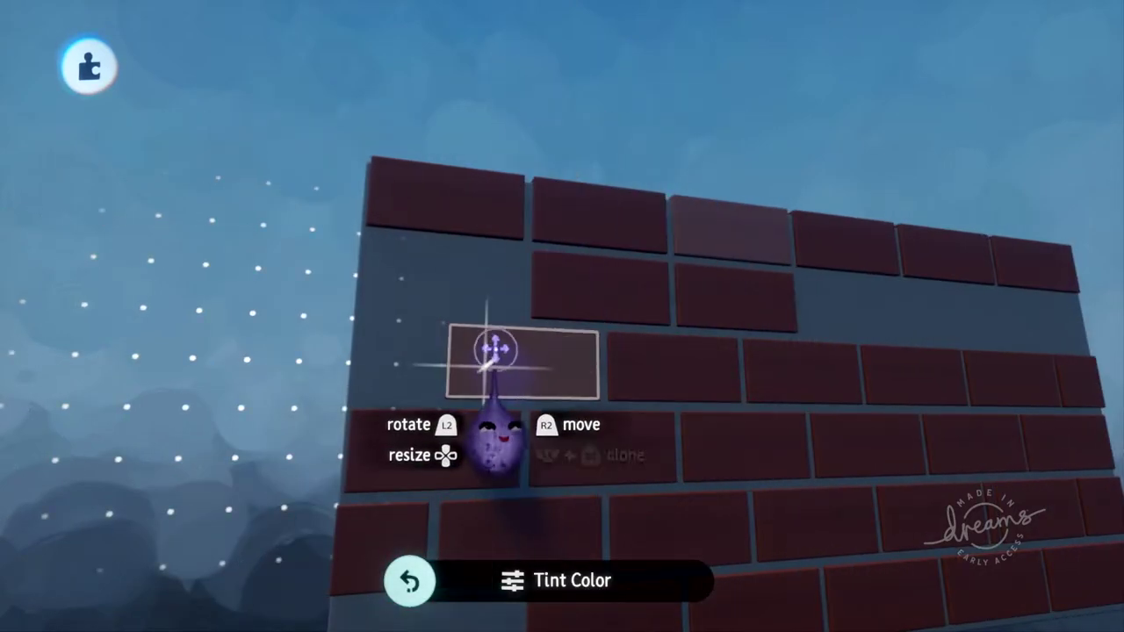
Tint the third row's left brick dark red with a tint amount of 100%.
left_click(494, 351)
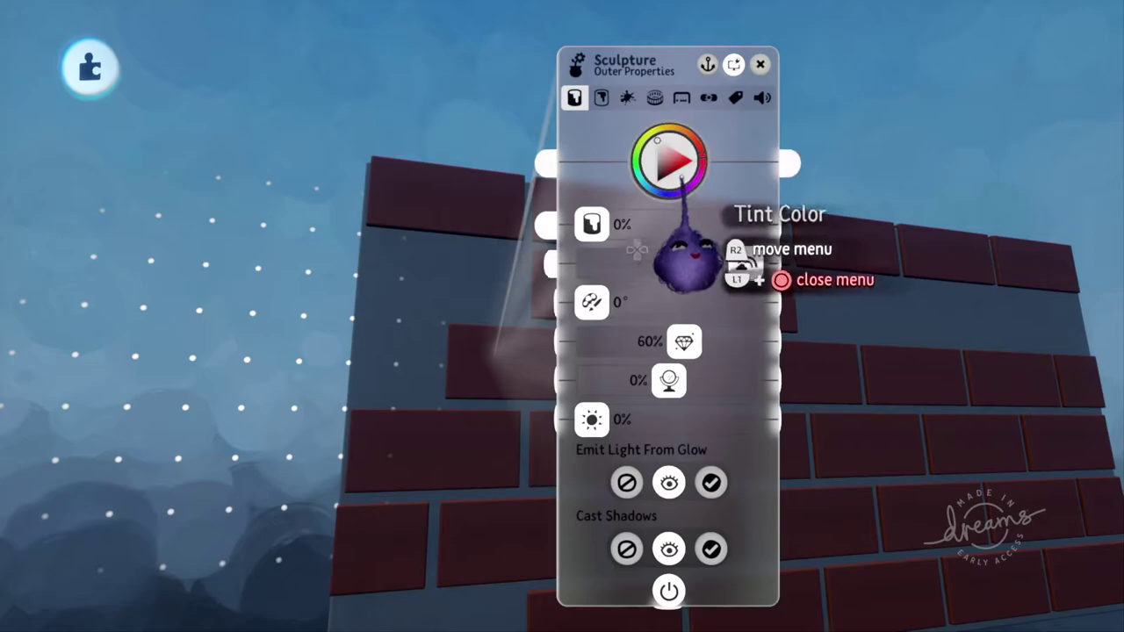
left_click(658, 175)
left_click_drag(644, 192, 643, 195)
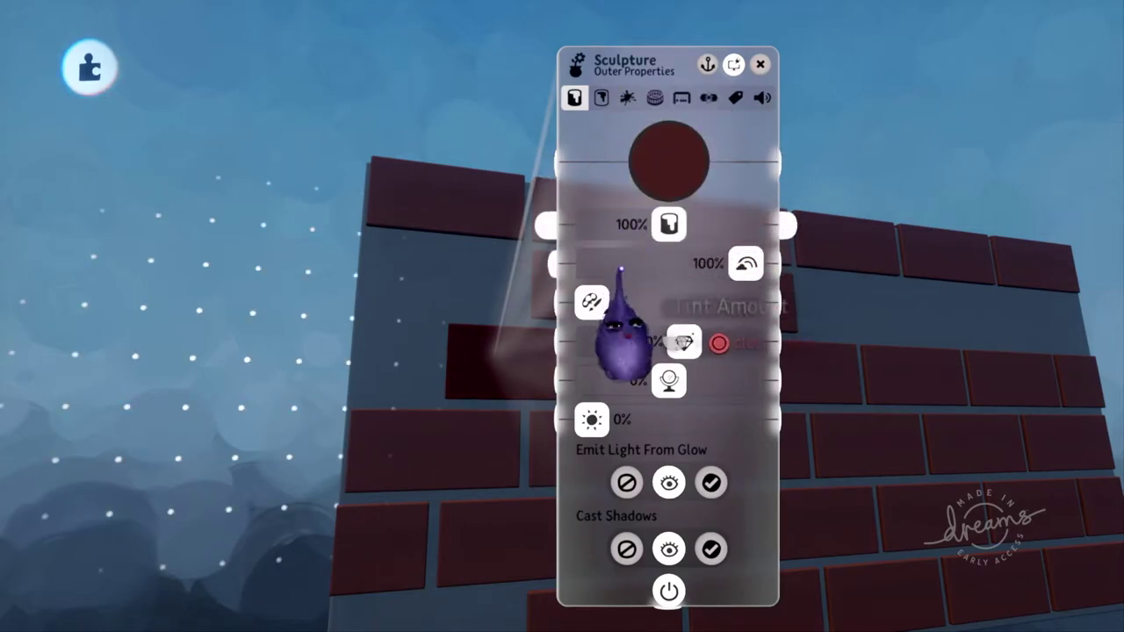
key("Escape")
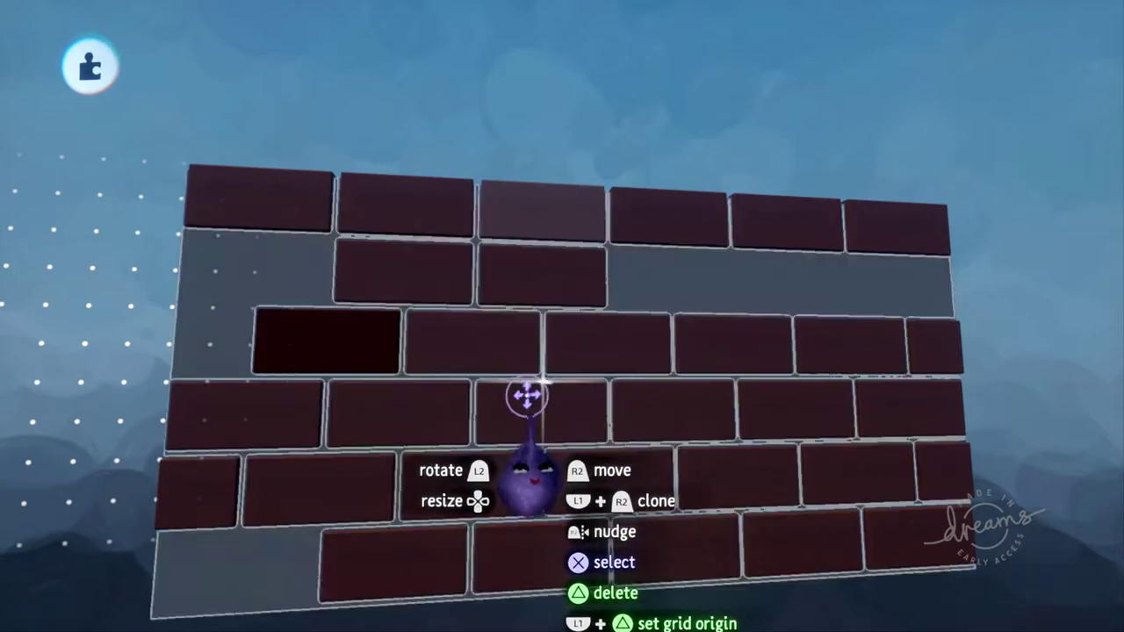
middle_click_drag(527, 396, 544, 466)
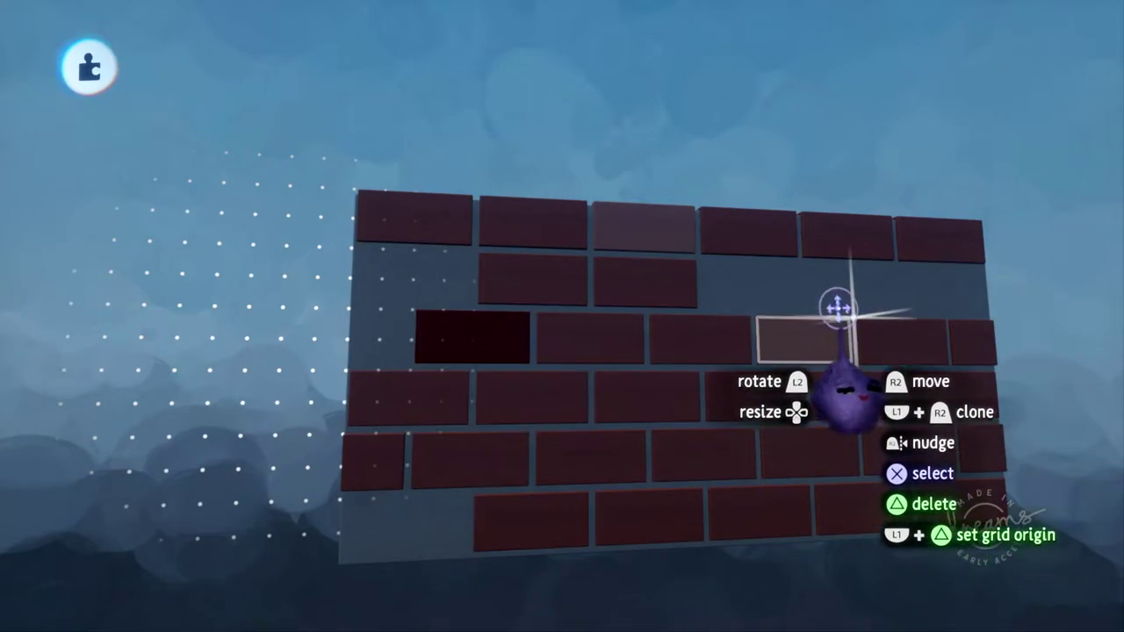
scroll(832, 282, "up", 5)
scroll(808, 262, "down", 3)
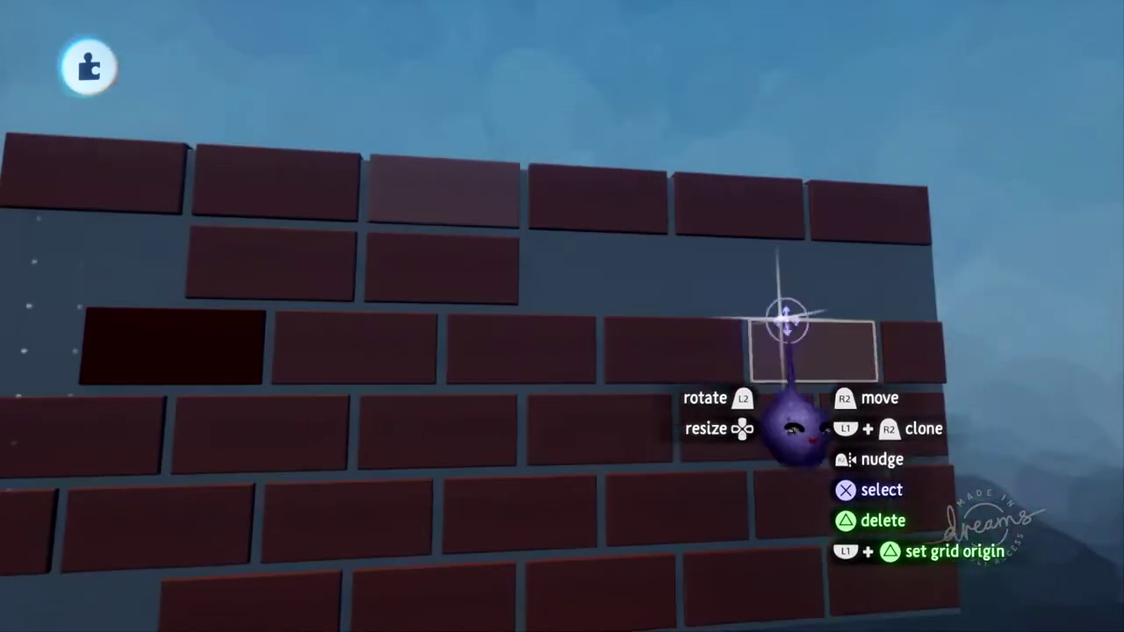
scroll(805, 284, "down", 3)
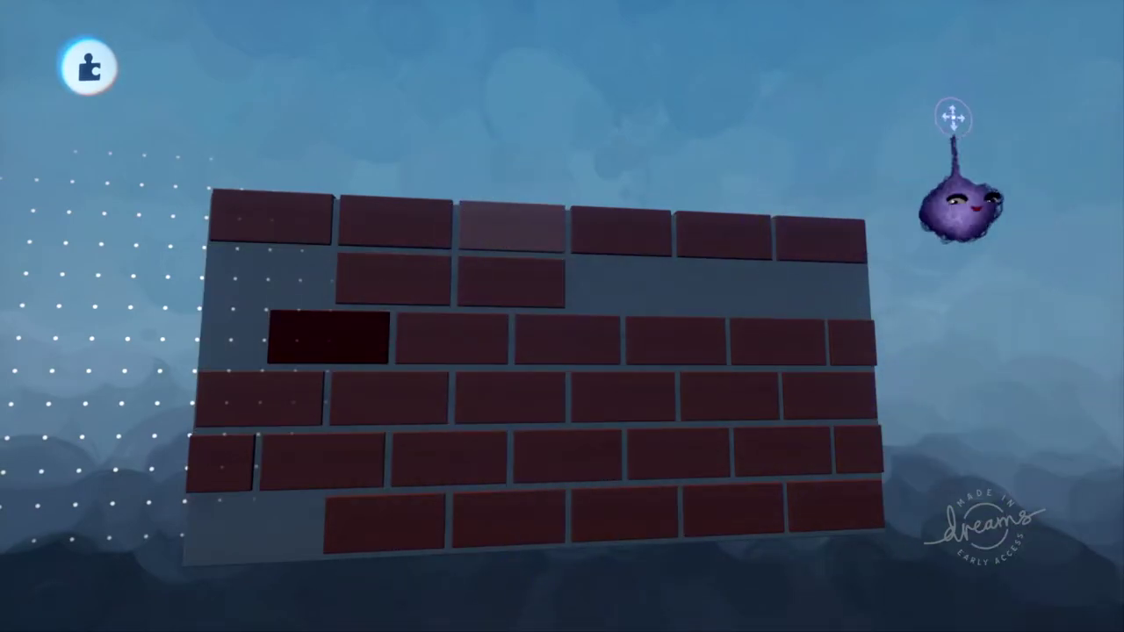
Exit the current brick scene to My Creations and open the Brick Wall Module creation for editing.
key("Escape")
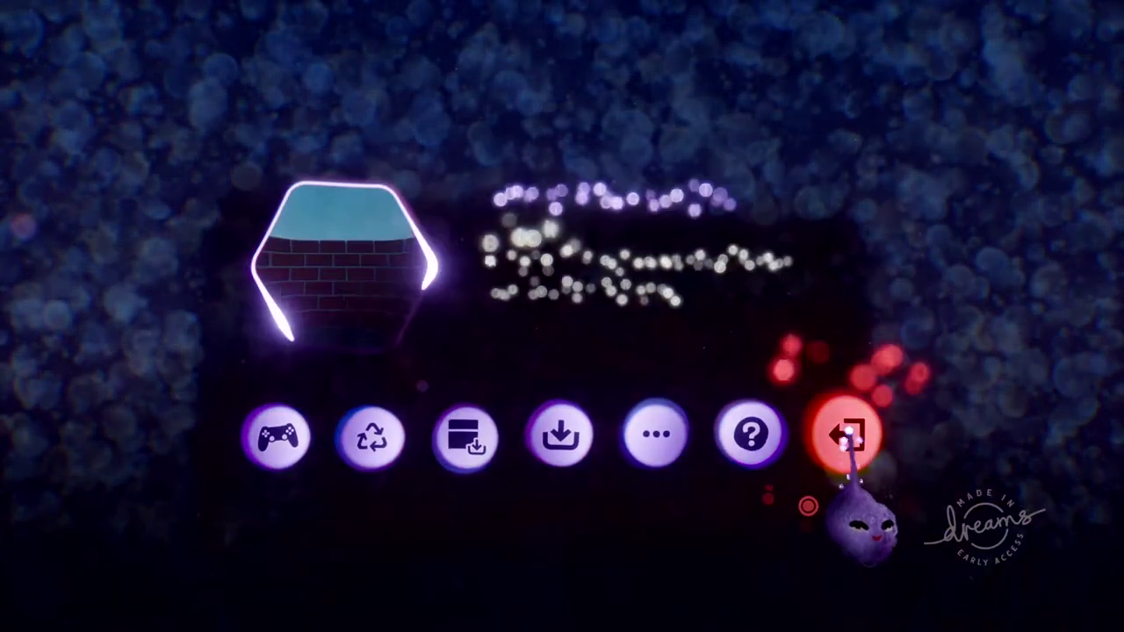
left_click(848, 434)
left_click(400, 383)
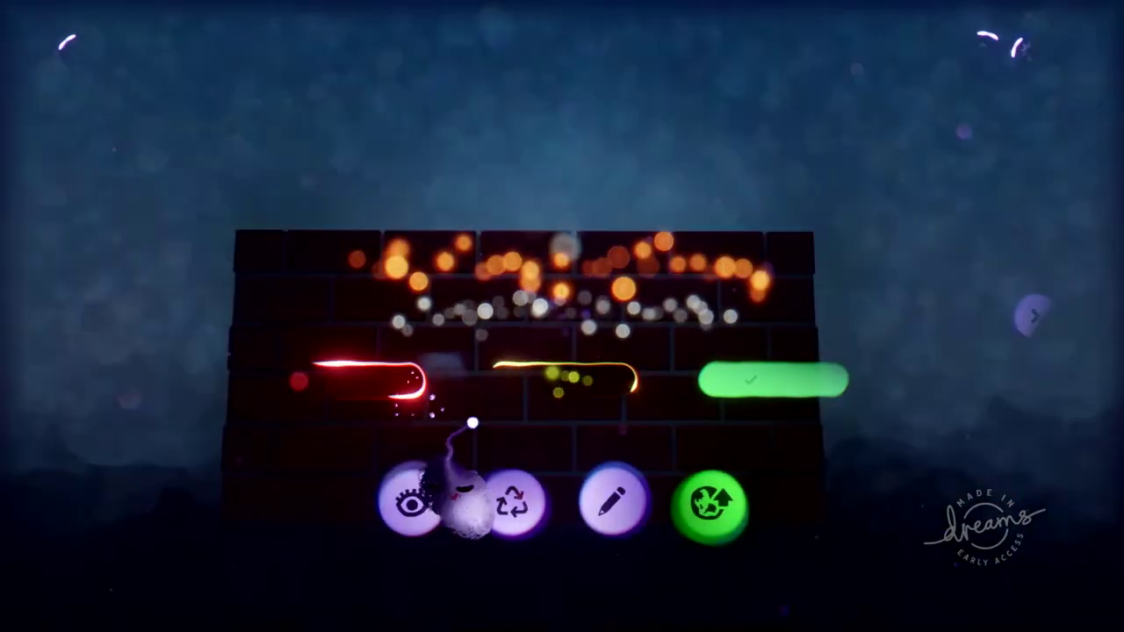
key("Escape")
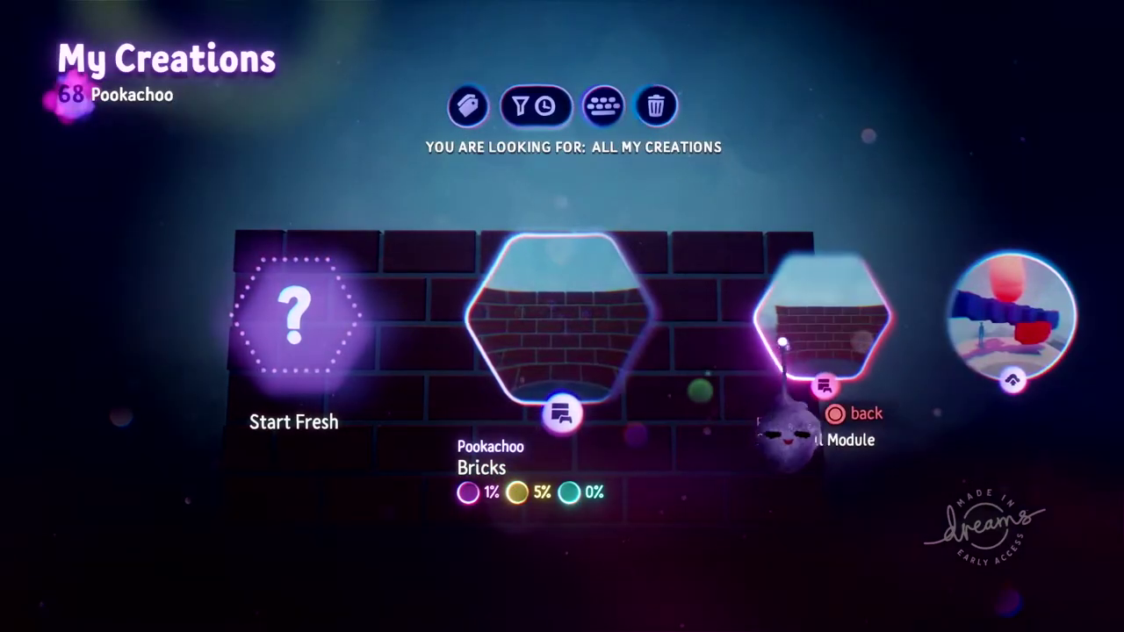
left_click(821, 332)
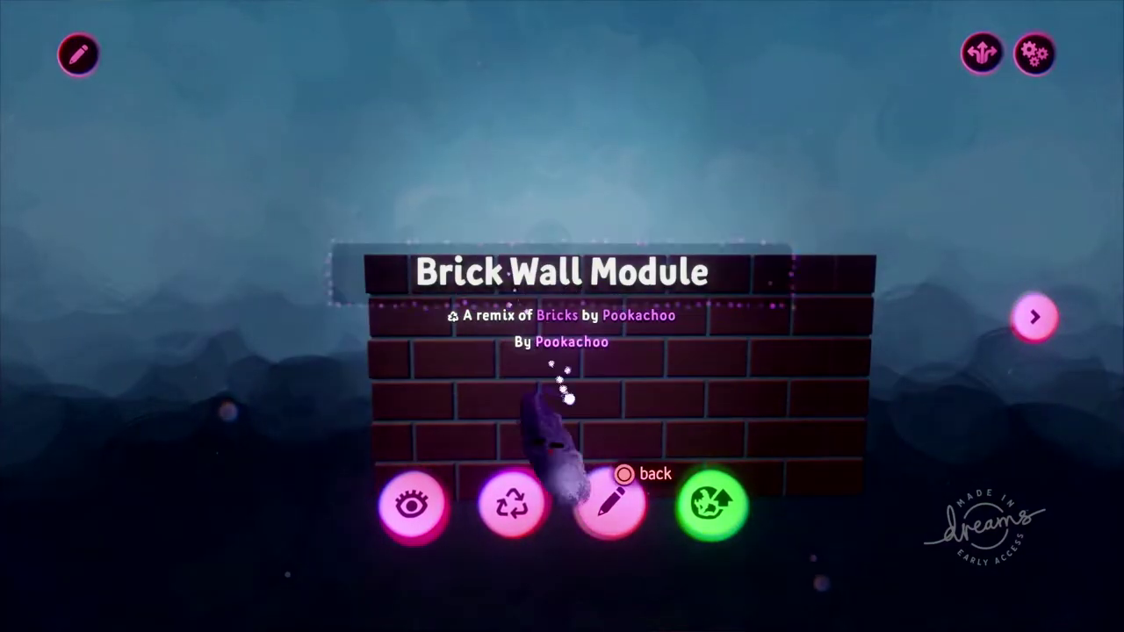
left_click(612, 505)
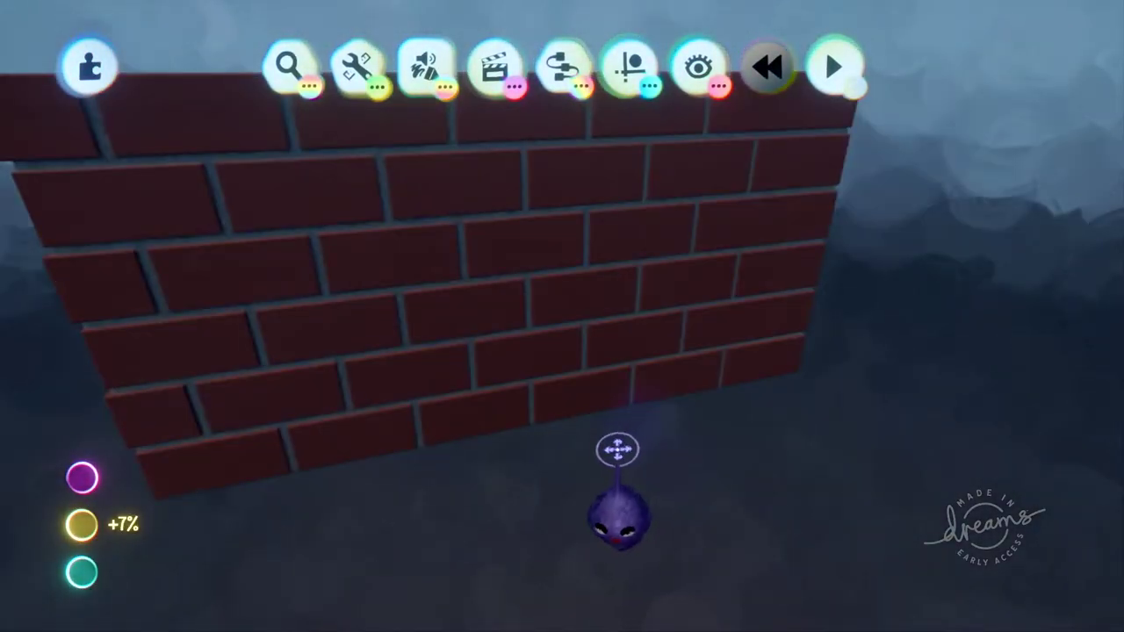
Examine the completed wall module from several angles, briefly selecting and deselecting it as one object.
middle_click_drag(617, 450, 650, 419)
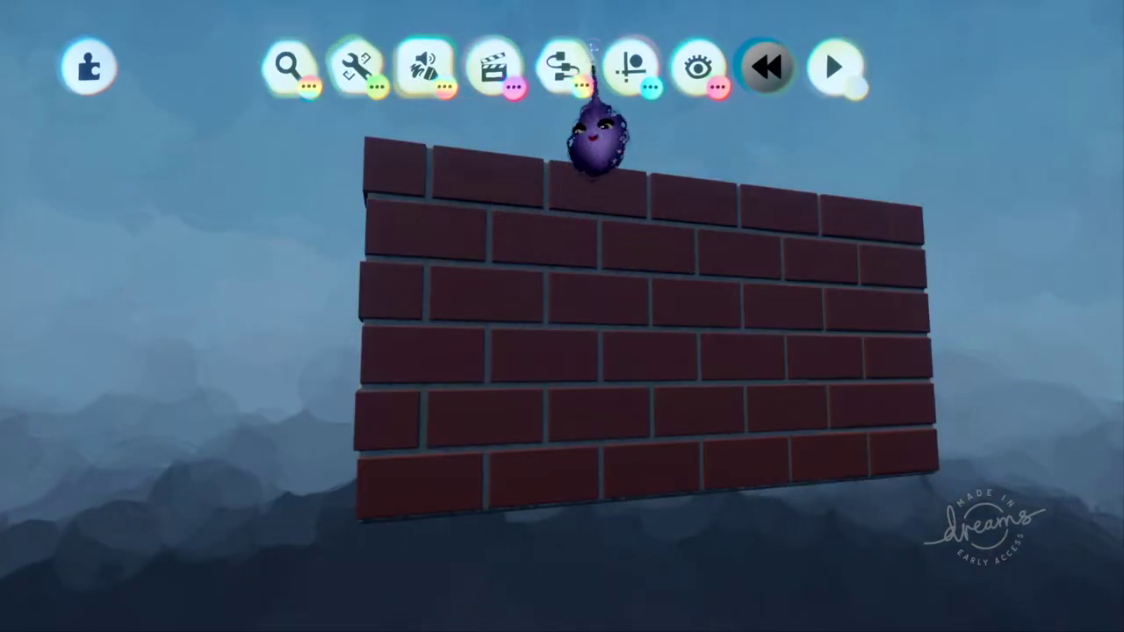
middle_click_drag(549, 328, 534, 454)
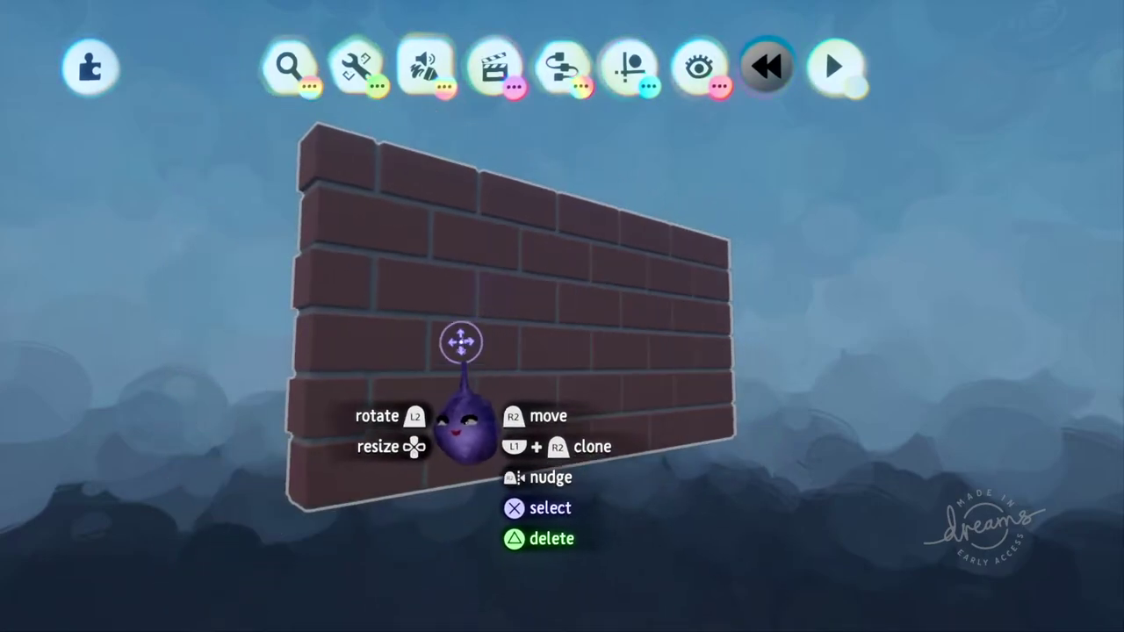
left_click(473, 320)
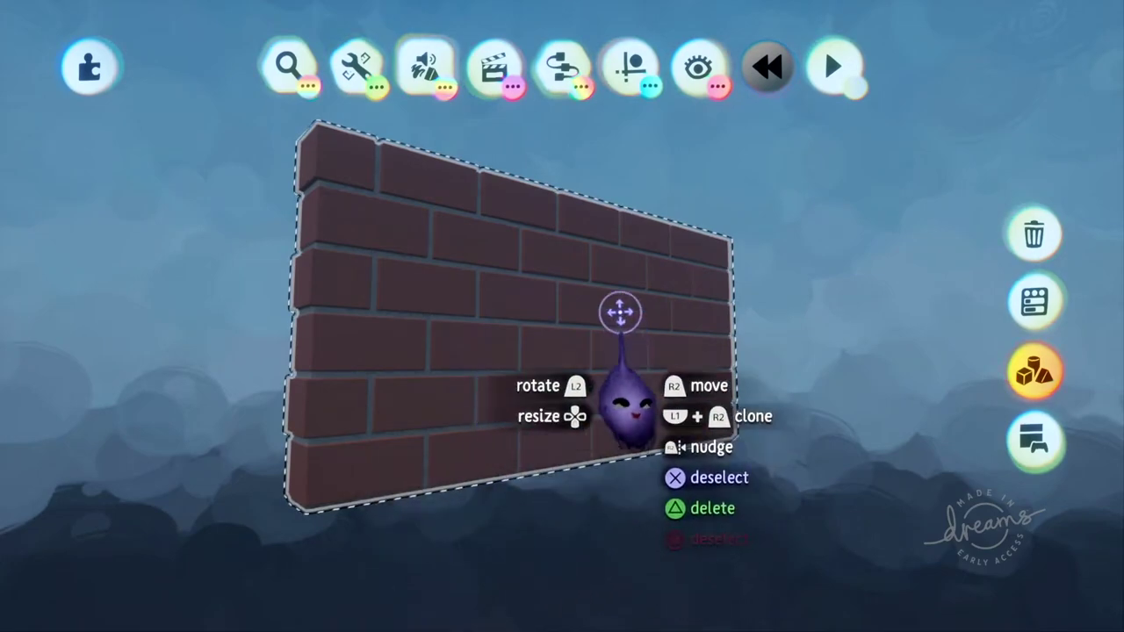
key("Escape")
middle_click_drag(556, 318, 616, 332)
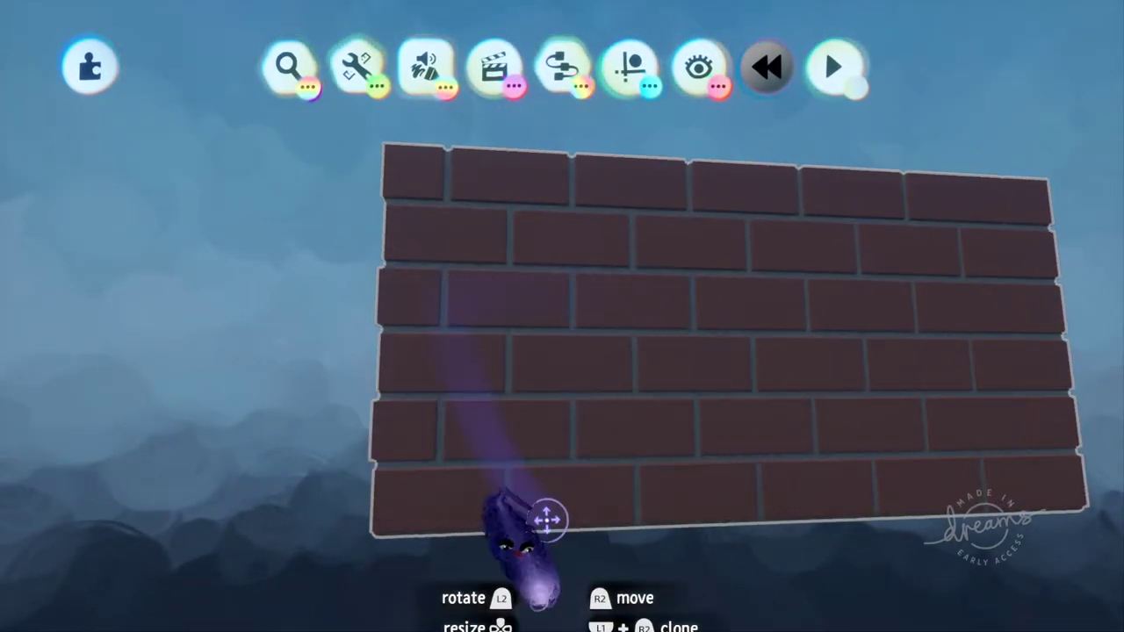
Open the brick wall sculpture for editing and delete all the bricks in its top row.
double_click(614, 306)
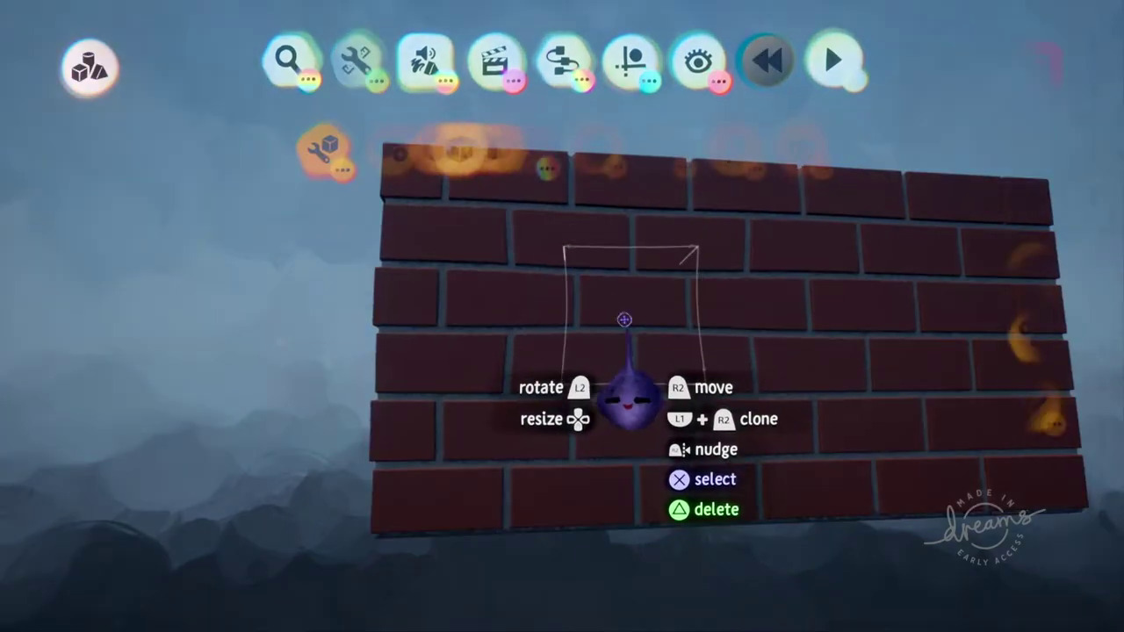
middle_click_drag(655, 304, 666, 348)
scroll(694, 386, "up", 3)
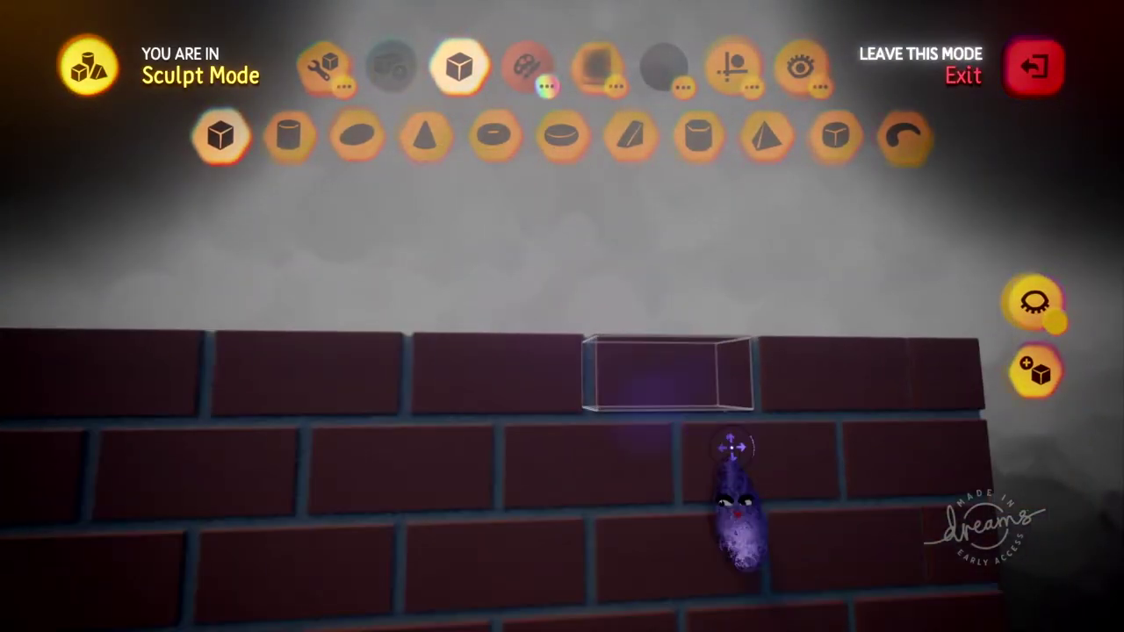
scroll(790, 413, "down", 4)
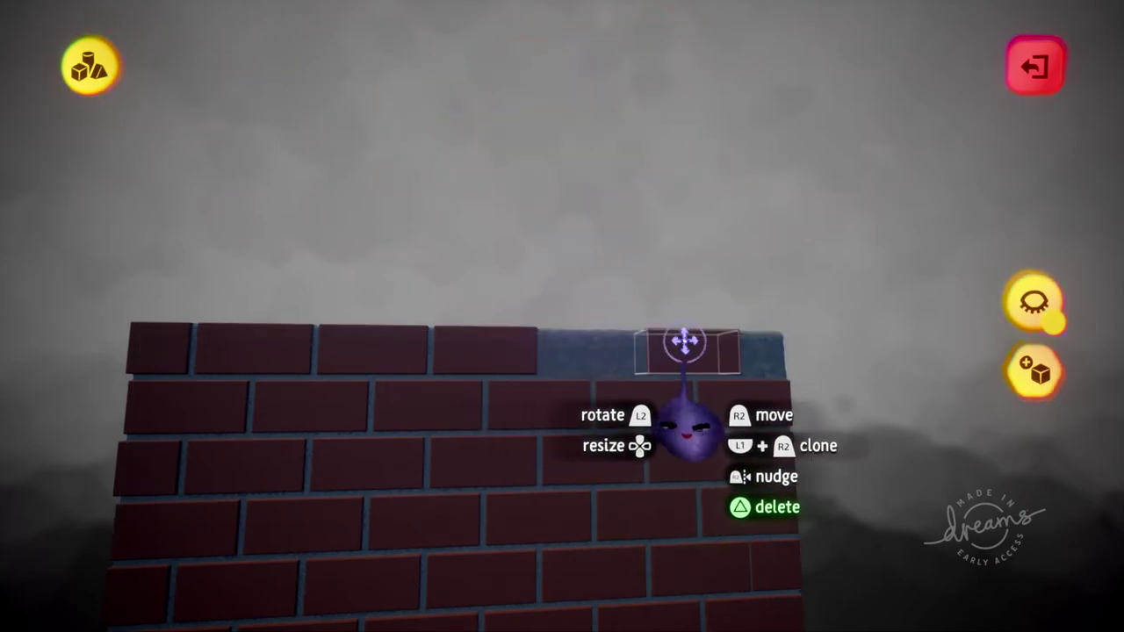
key("Delete")
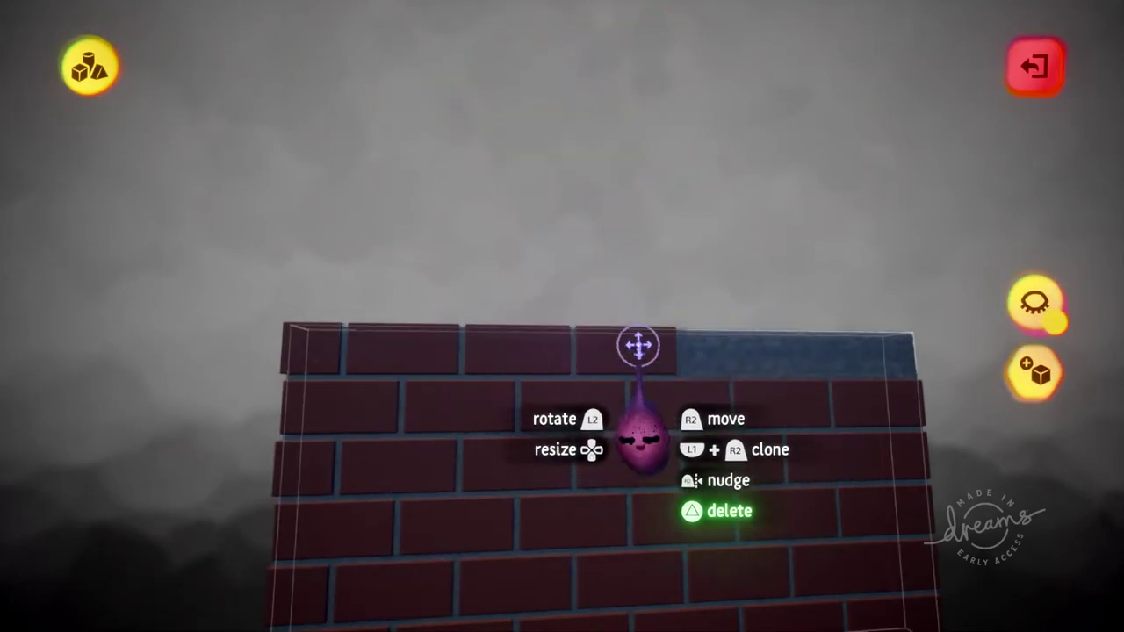
key("Delete")
key("Delete")
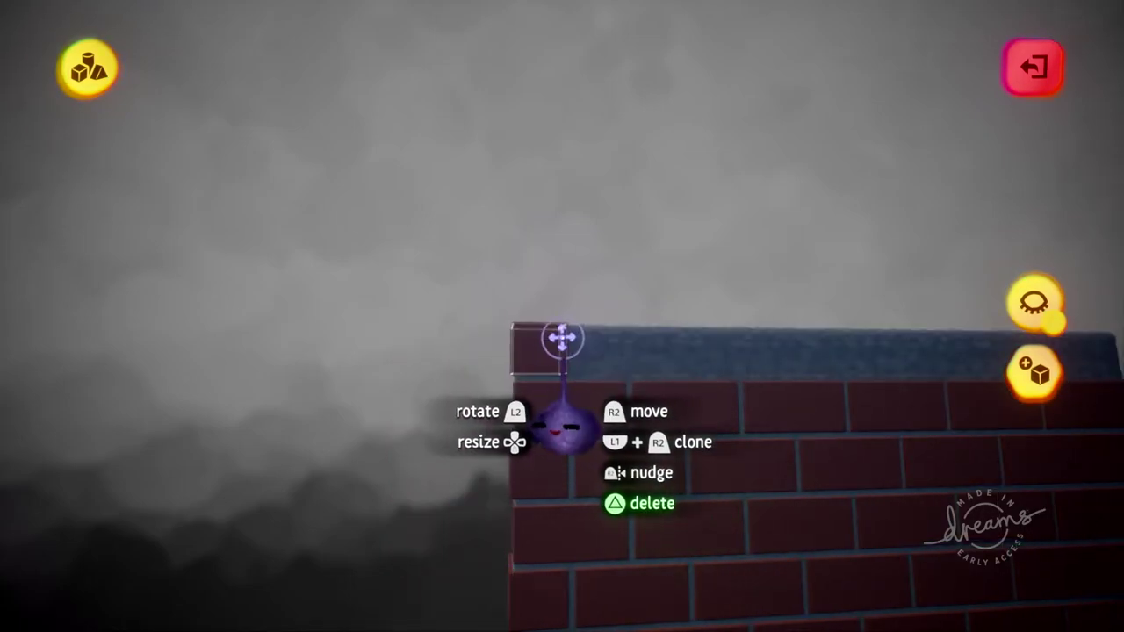
key("Delete")
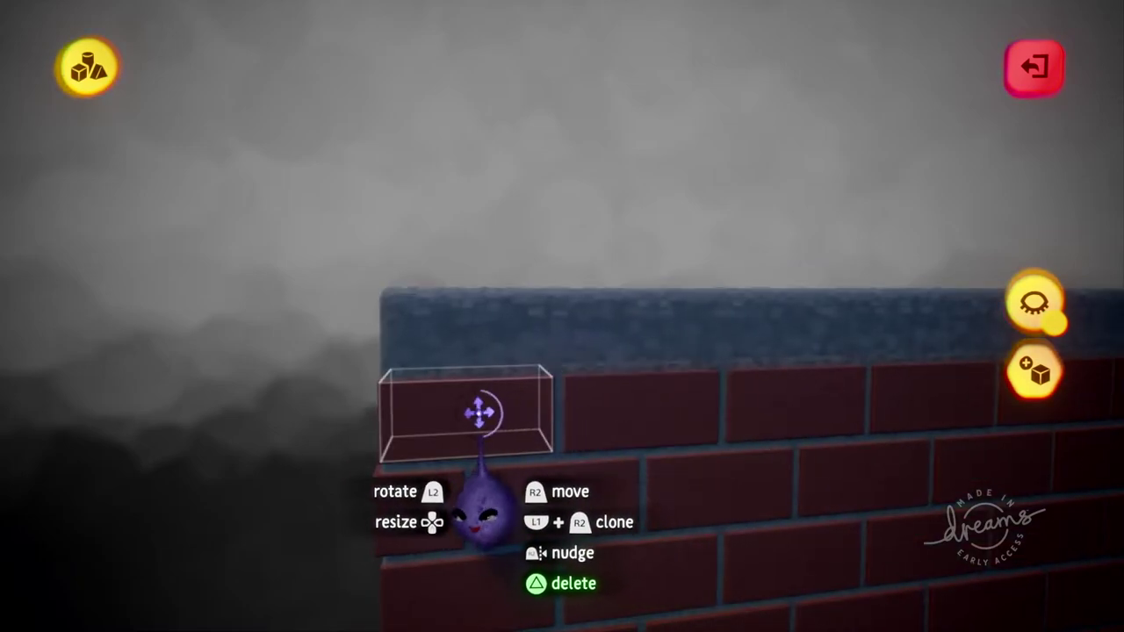
Undo the last brick clone, then clone a full brick into the emptied top row with Grid Snap at 1, offset half a brick.
key("ctrl+z")
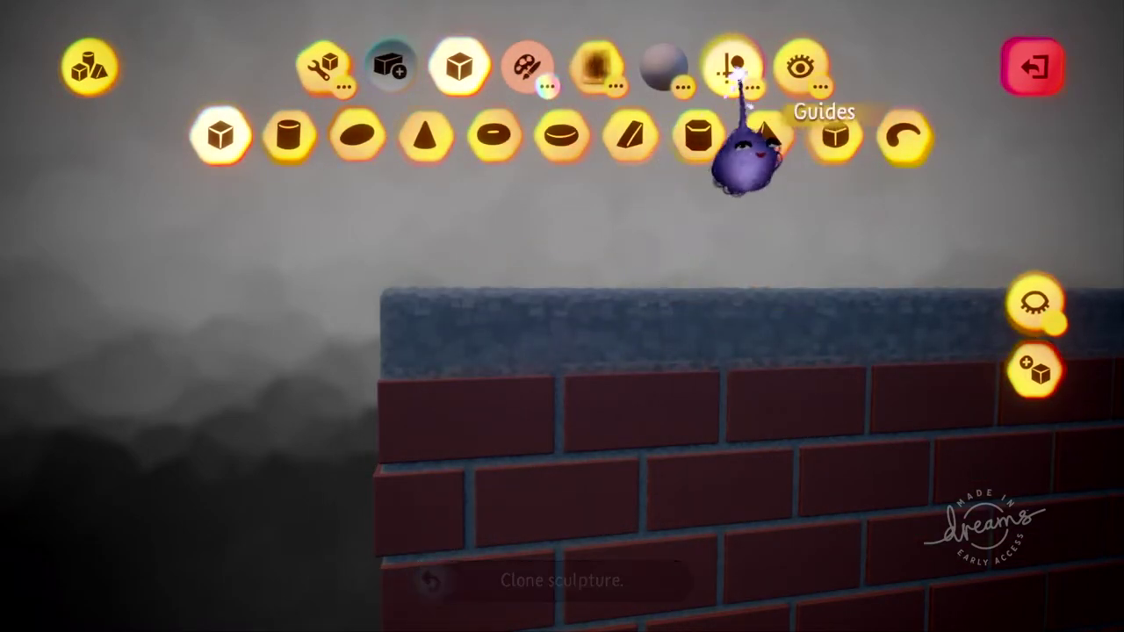
left_click(733, 66)
left_click(415, 134)
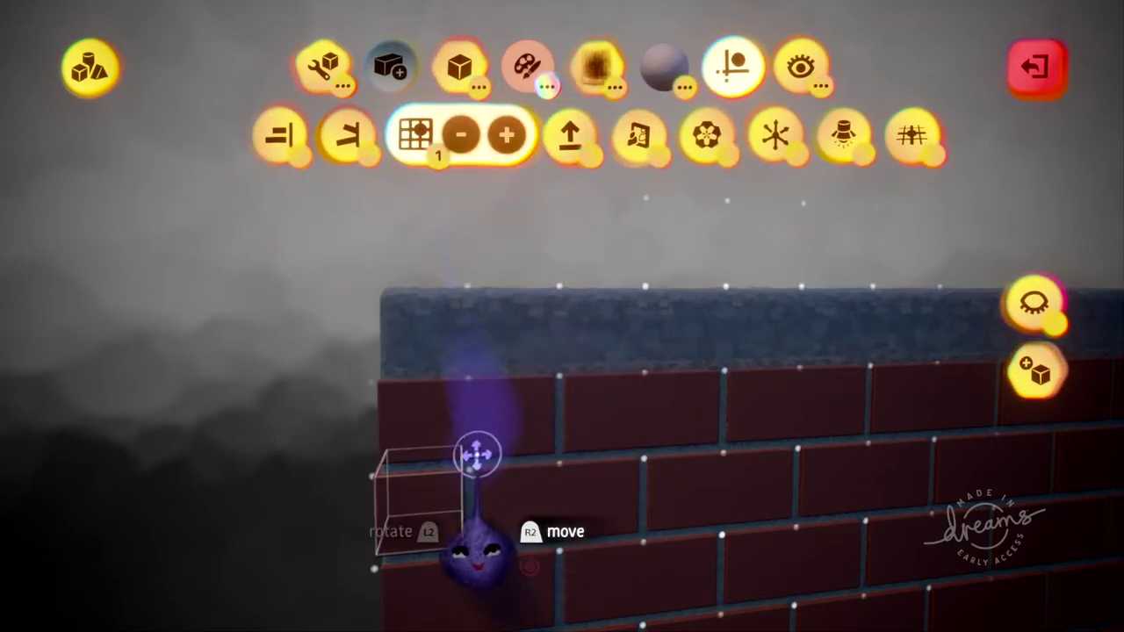
left_click_drag(466, 413, 558, 420)
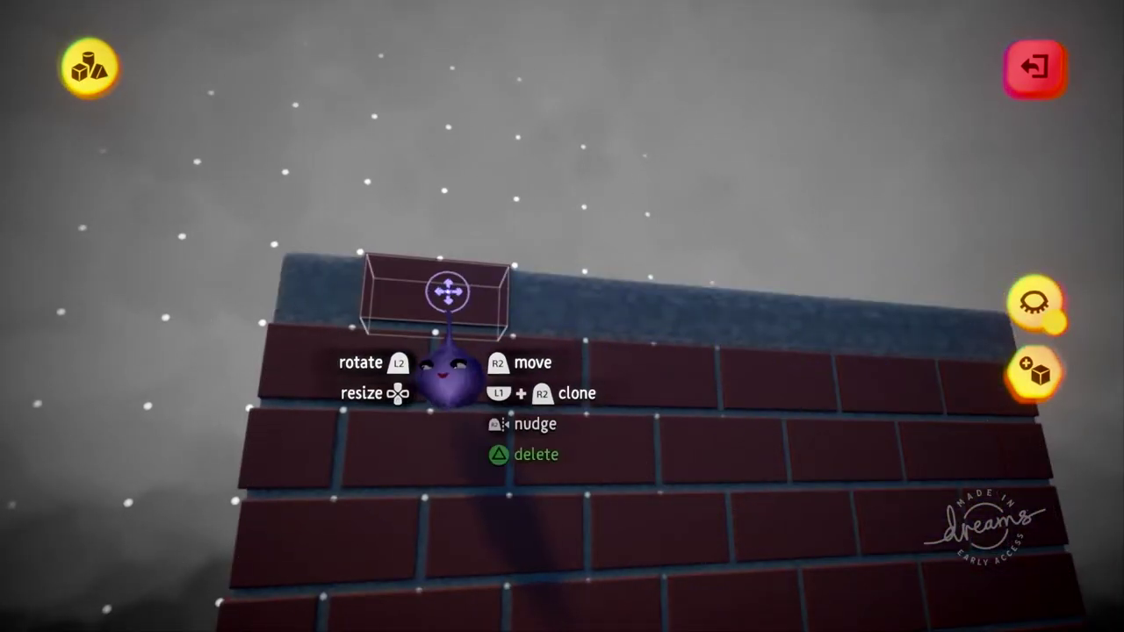
Clone the top row's first brick along the grid to the far end, with three more clones evenly filling the span between.
mouse_move(451, 299)
left_mouse_down()
mouse_move(622, 341)
mouse_move(653, 297)
mouse_move(655, 346)
left_mouse_up()
key("ctrl+z")
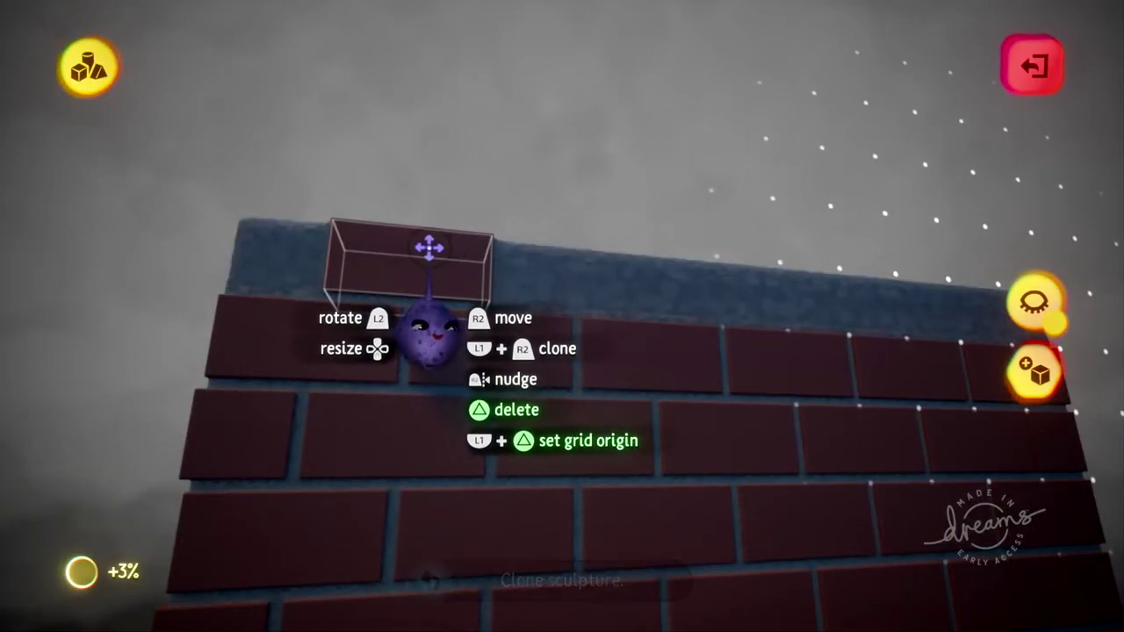
left_click_drag(432, 244, 428, 243)
left_click_drag(625, 314, 727, 303)
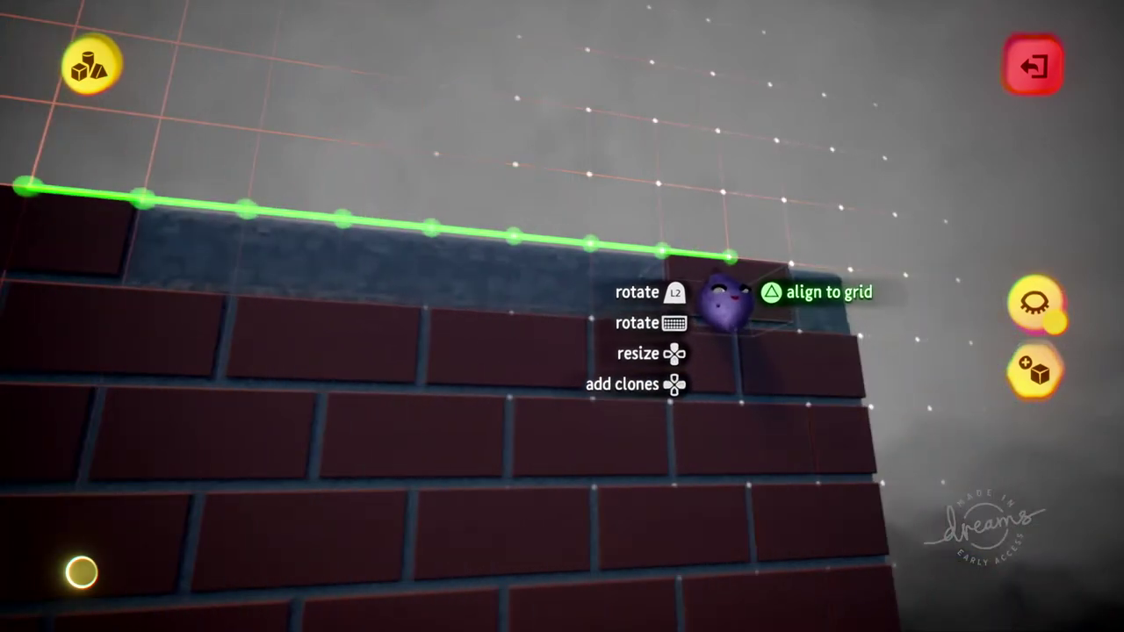
key("Right")
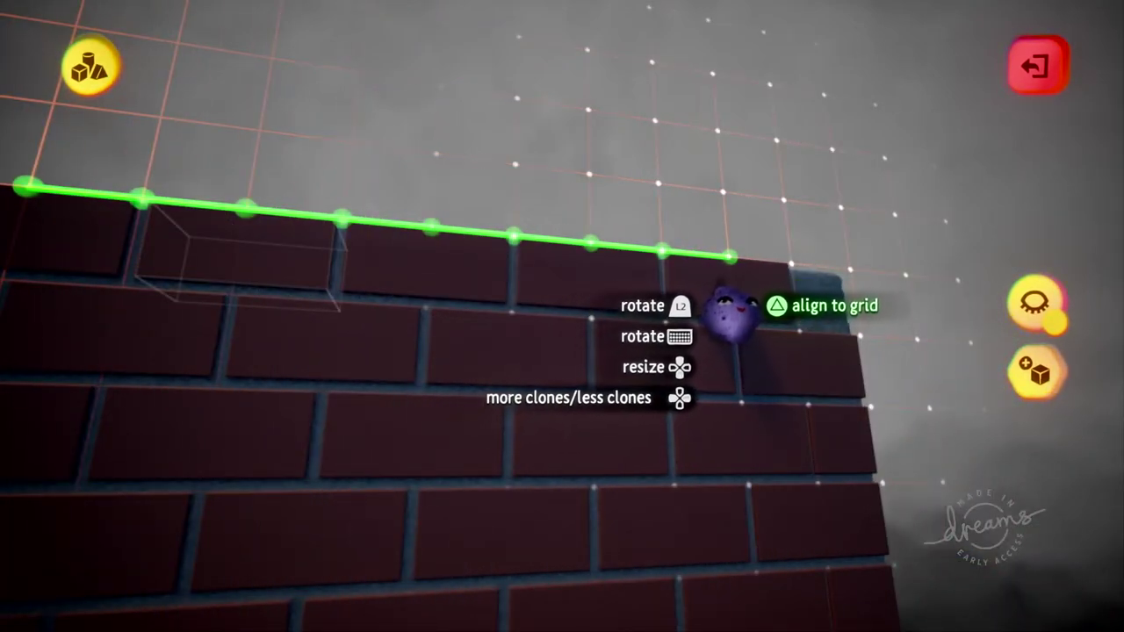
left_click_drag(730, 309, 743, 326)
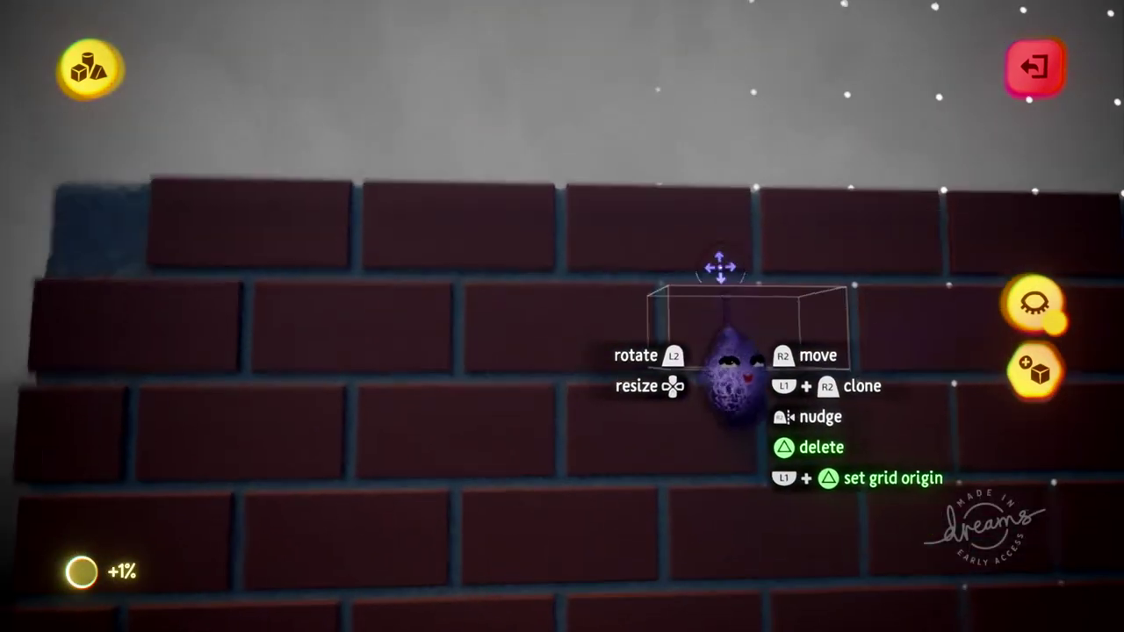
mouse_move(620, 114)
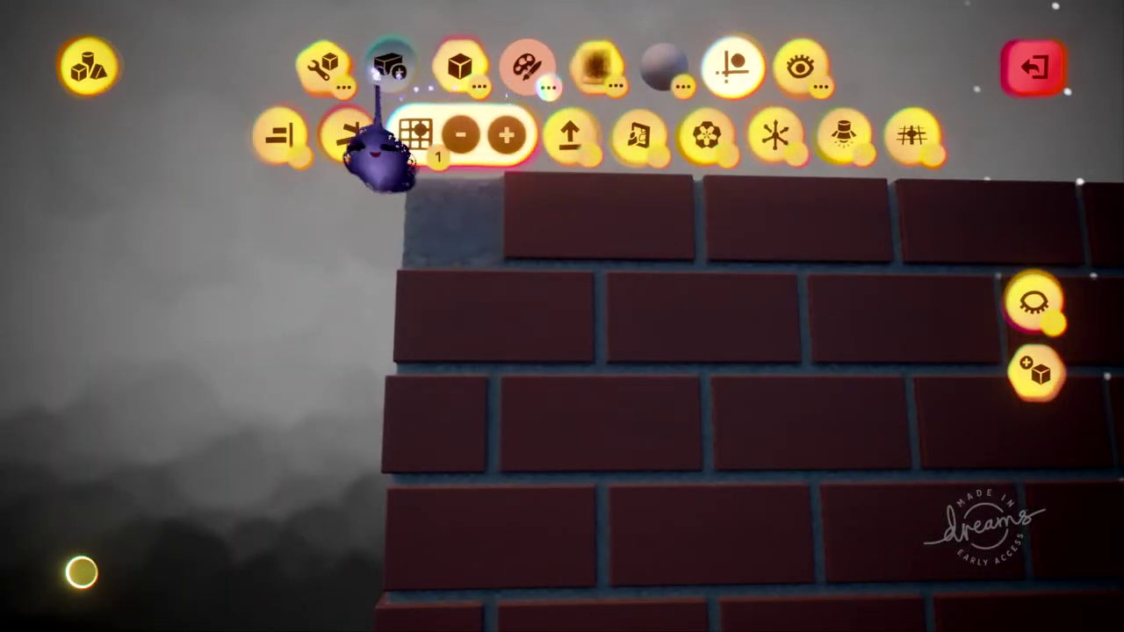
left_click(323, 66)
left_click(391, 134)
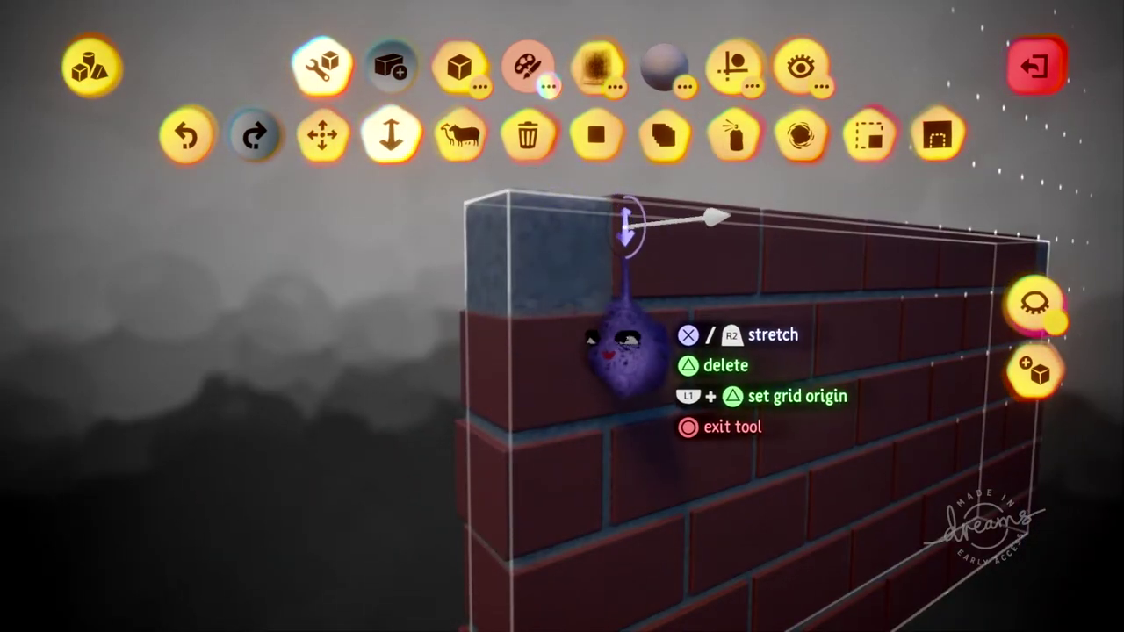
scroll(649, 216, "up", 3)
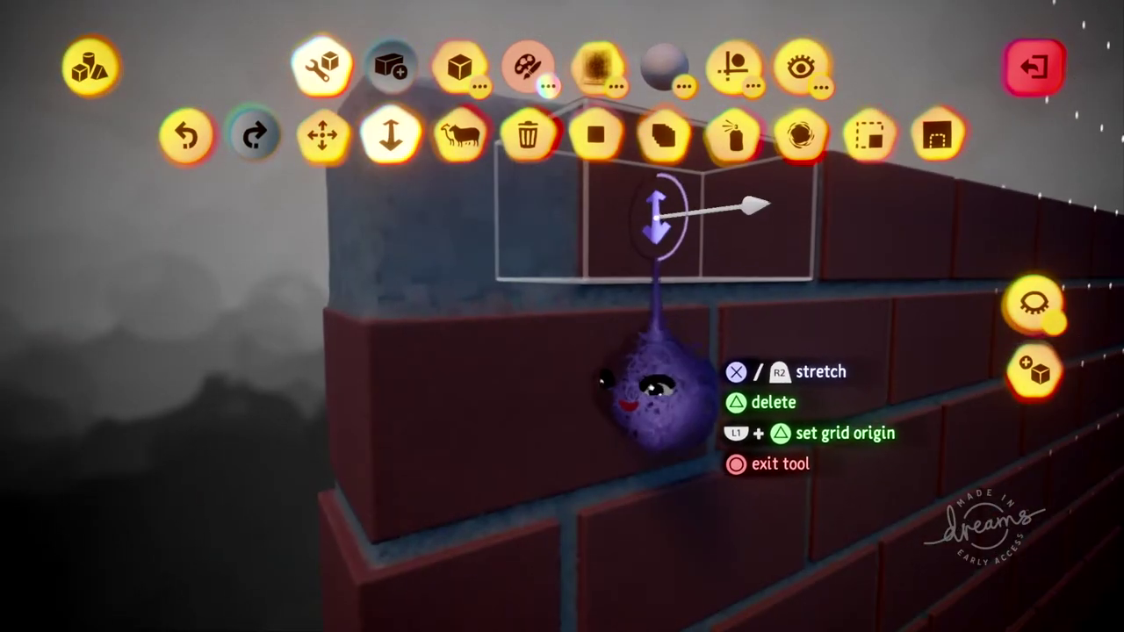
middle_click_drag(657, 216, 639, 361)
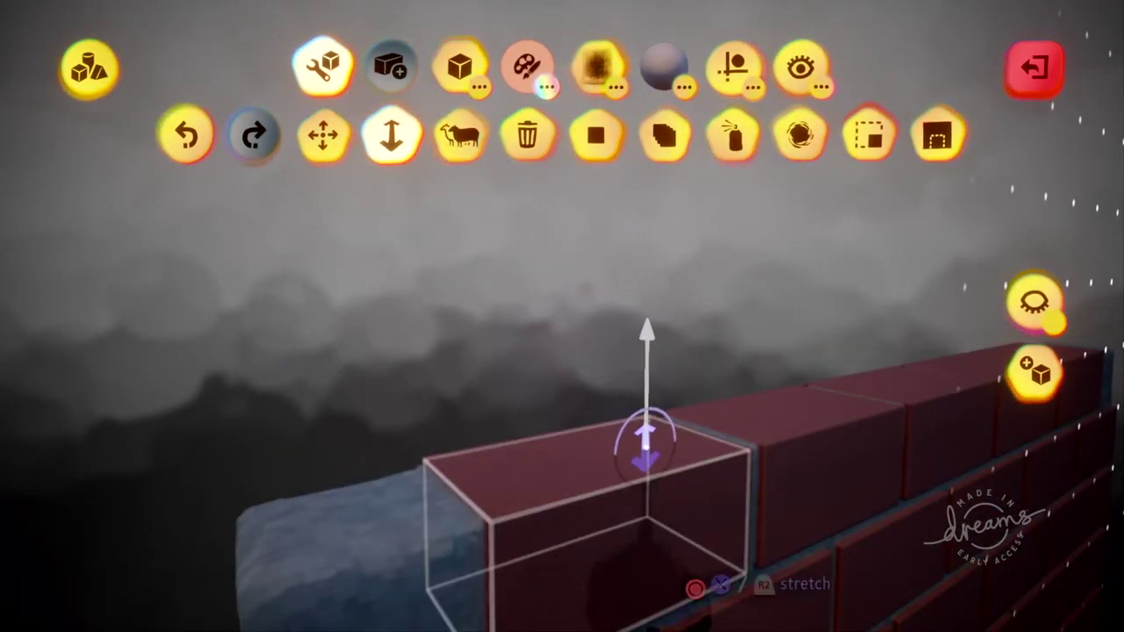
middle_click_drag(645, 439, 662, 392)
middle_click_drag(714, 477, 878, 371)
key("Escape")
Delete the mortar backing behind the bricks and leave Sculpt Mode.
middle_click_drag(581, 355, 635, 456)
mouse_move(603, 499)
middle_mouse_down()
mouse_move(597, 542)
mouse_move(544, 458)
middle_mouse_up()
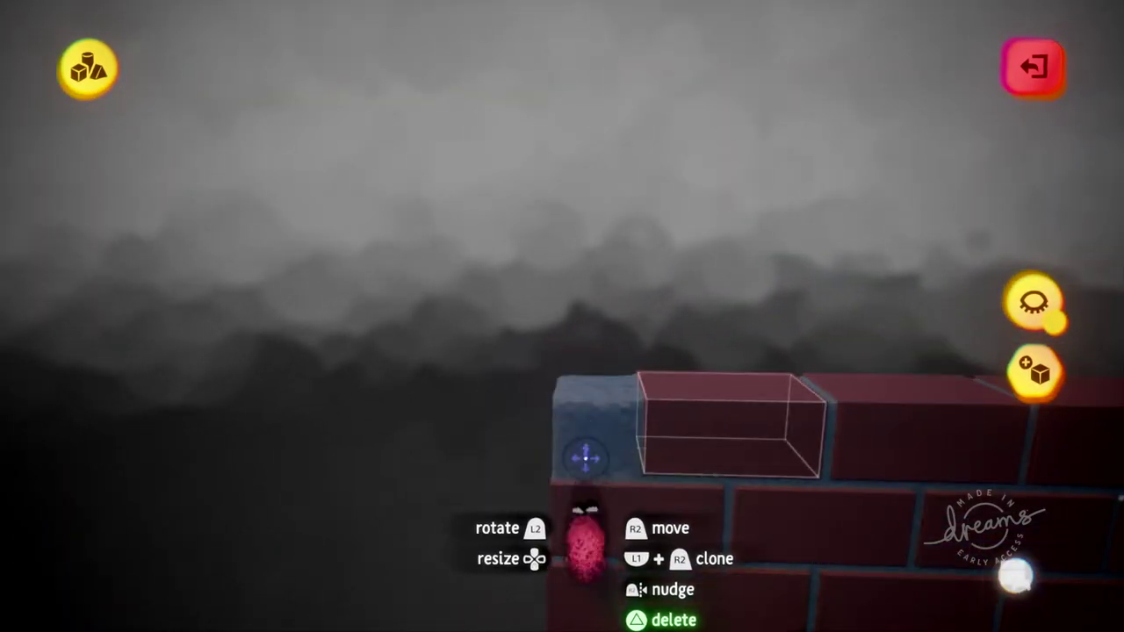
middle_click_drag(585, 456, 808, 381)
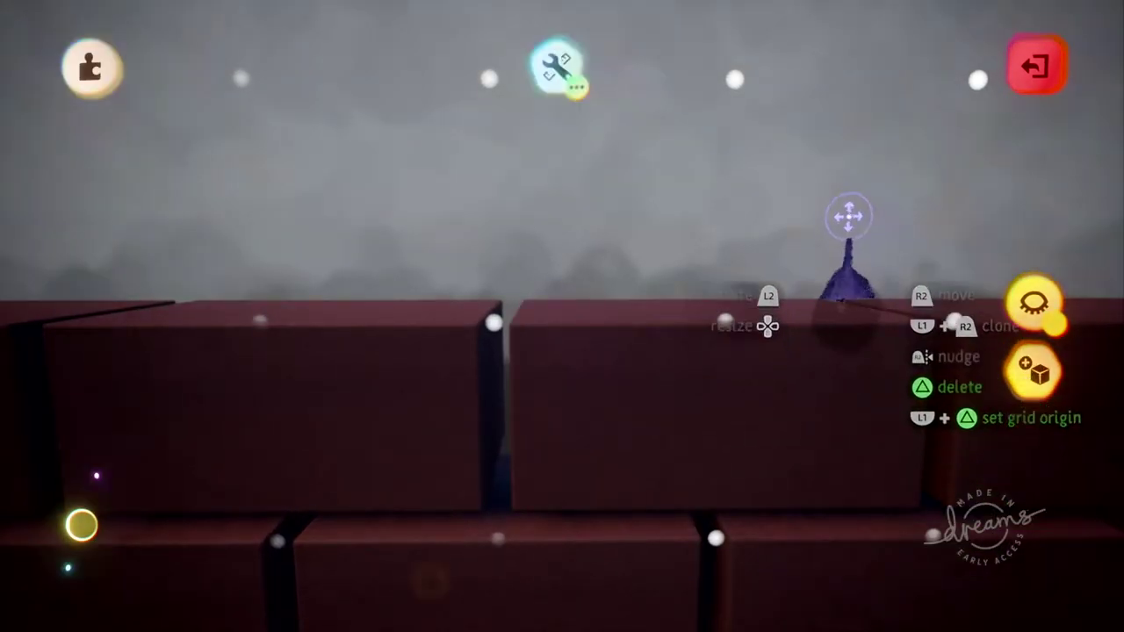
key("Escape")
Open the wall sculpture's Inner Properties, set the Color Amount to 100%, and close the properties.
mouse_move(848, 216)
middle_mouse_down()
mouse_move(811, 421)
mouse_move(767, 494)
mouse_move(811, 556)
mouse_move(784, 325)
mouse_move(800, 308)
middle_mouse_up()
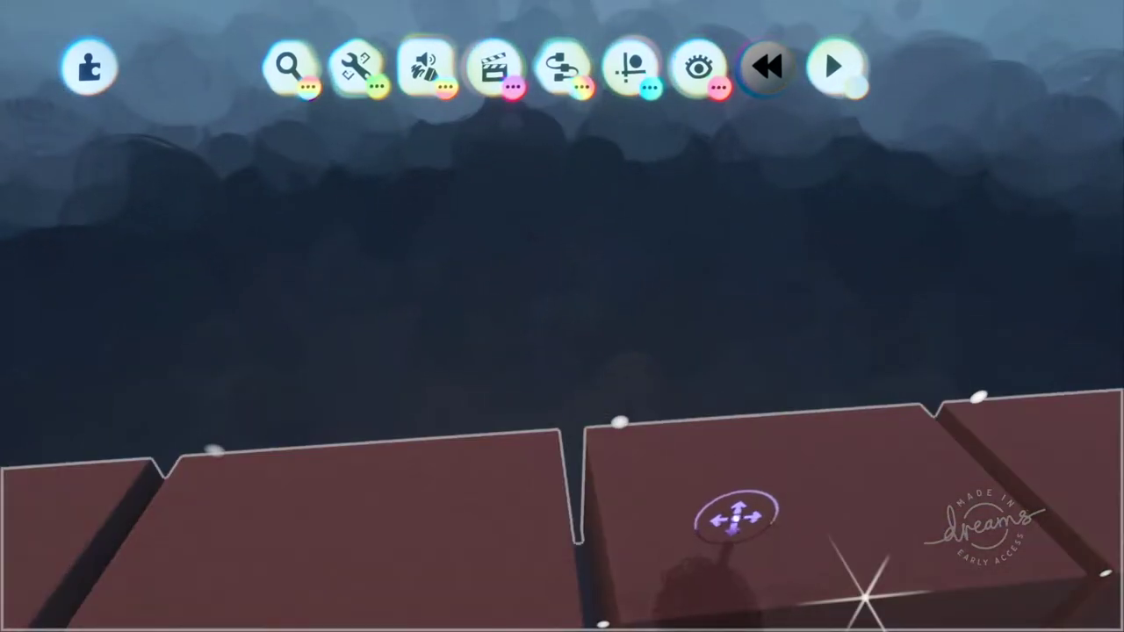
middle_click_drag(753, 562, 748, 496)
right_click(736, 496)
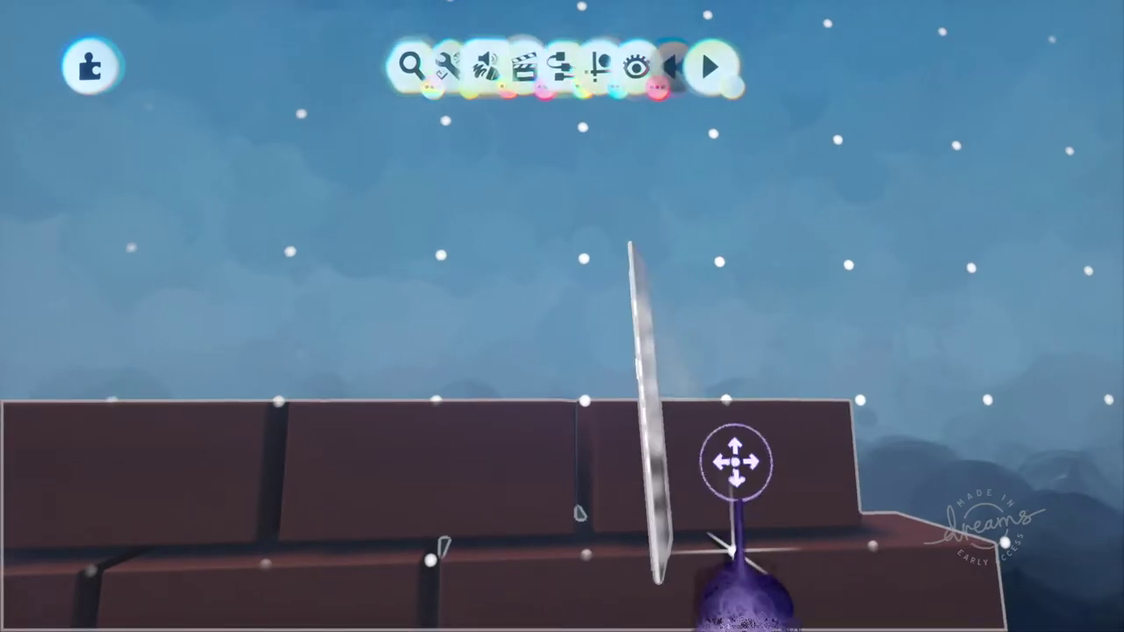
left_click(522, 116)
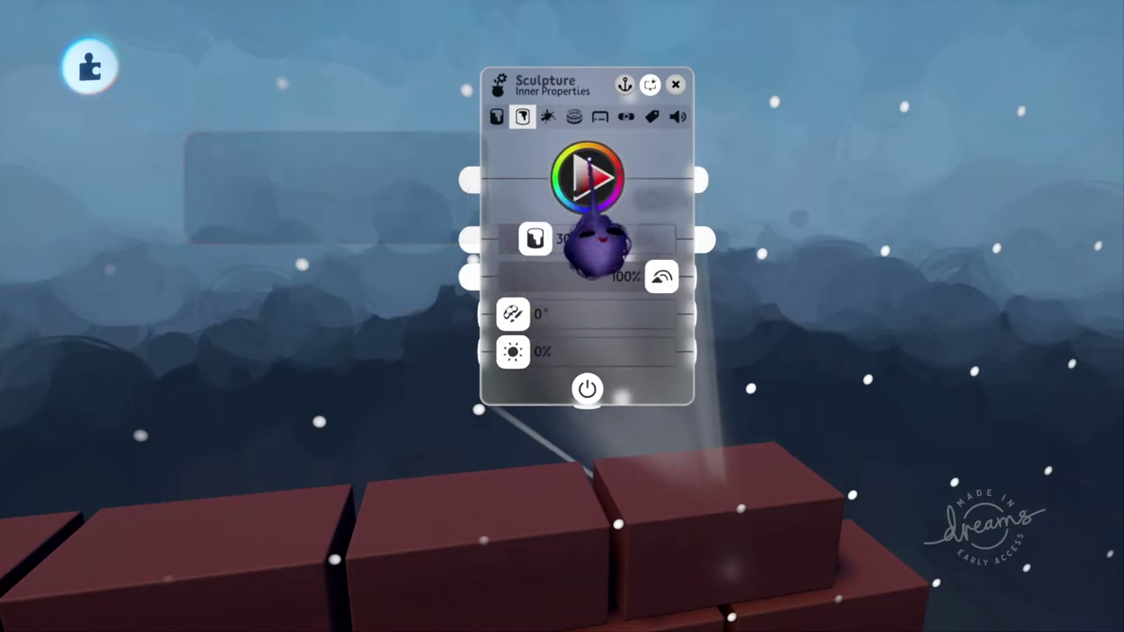
mouse_move(585, 186)
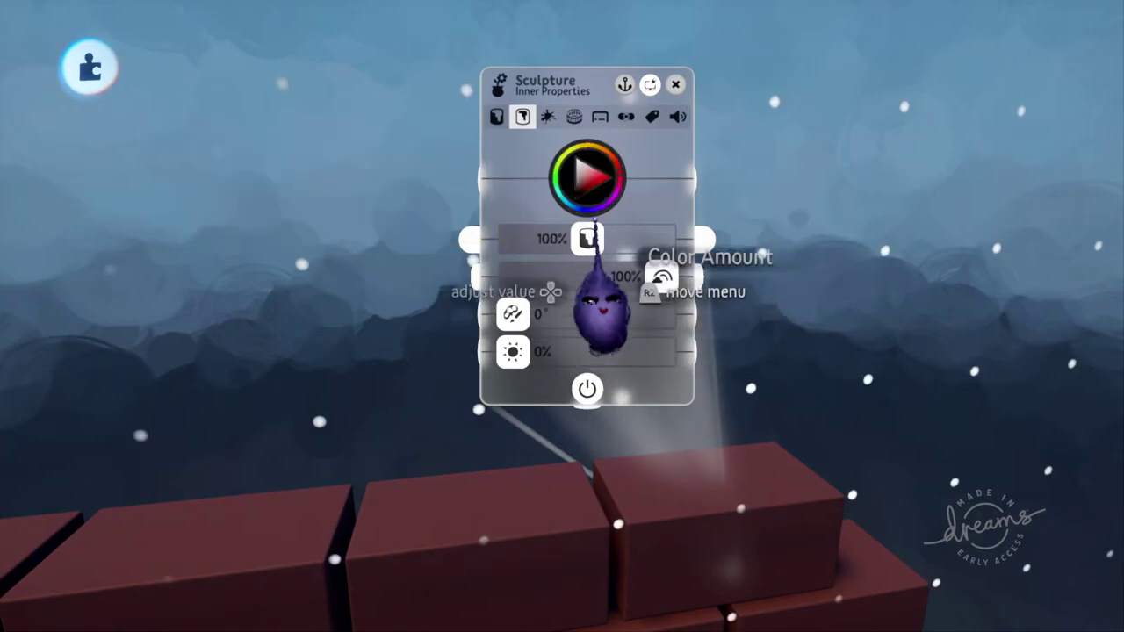
key("Escape")
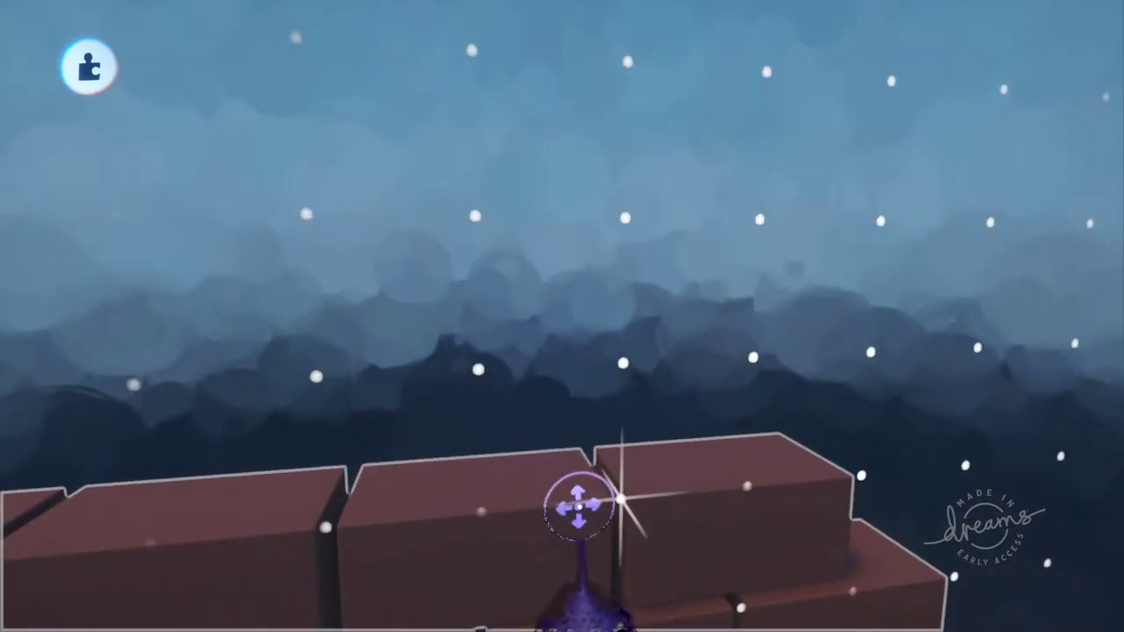
Lower the level of detail of the whole brick wall sculpture with the detail tool.
left_click(357, 69)
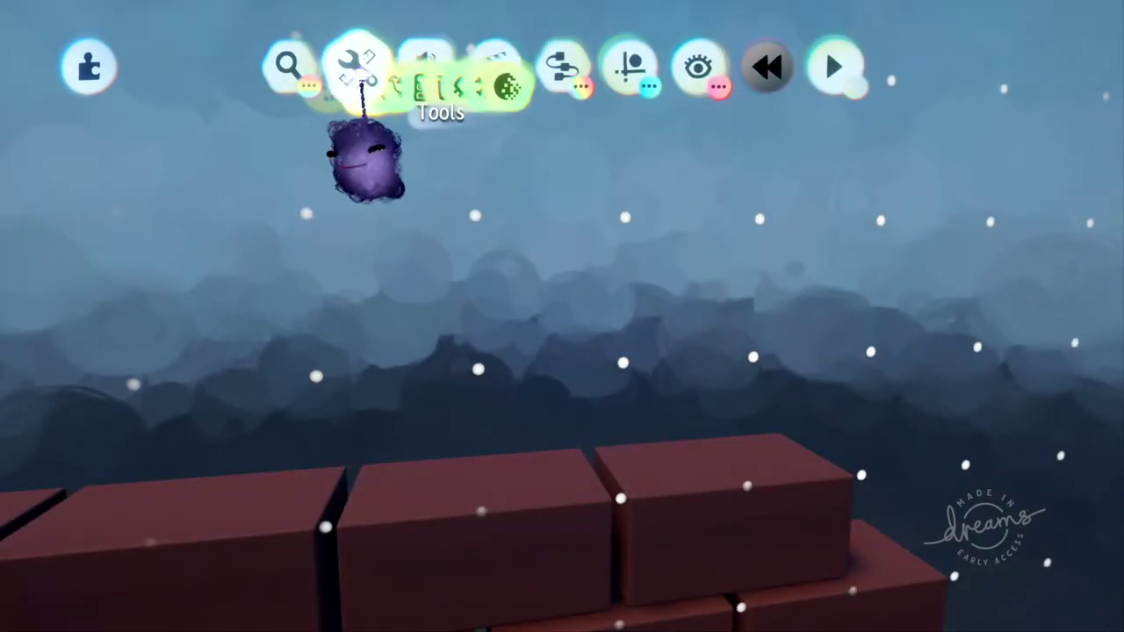
left_click(869, 134)
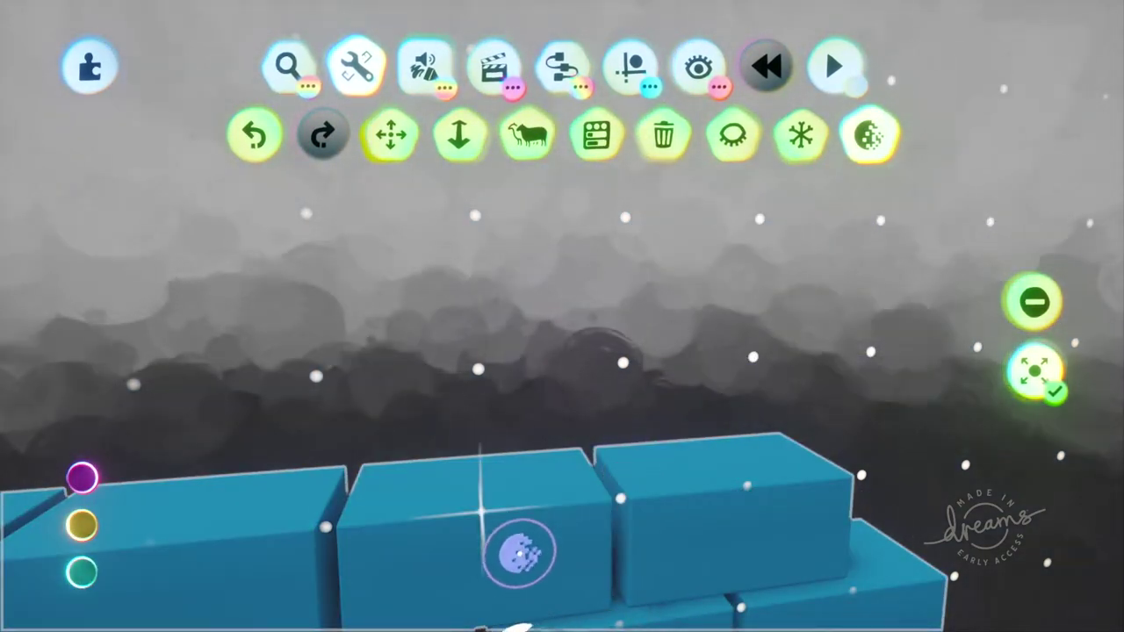
left_click_drag(542, 594, 541, 583)
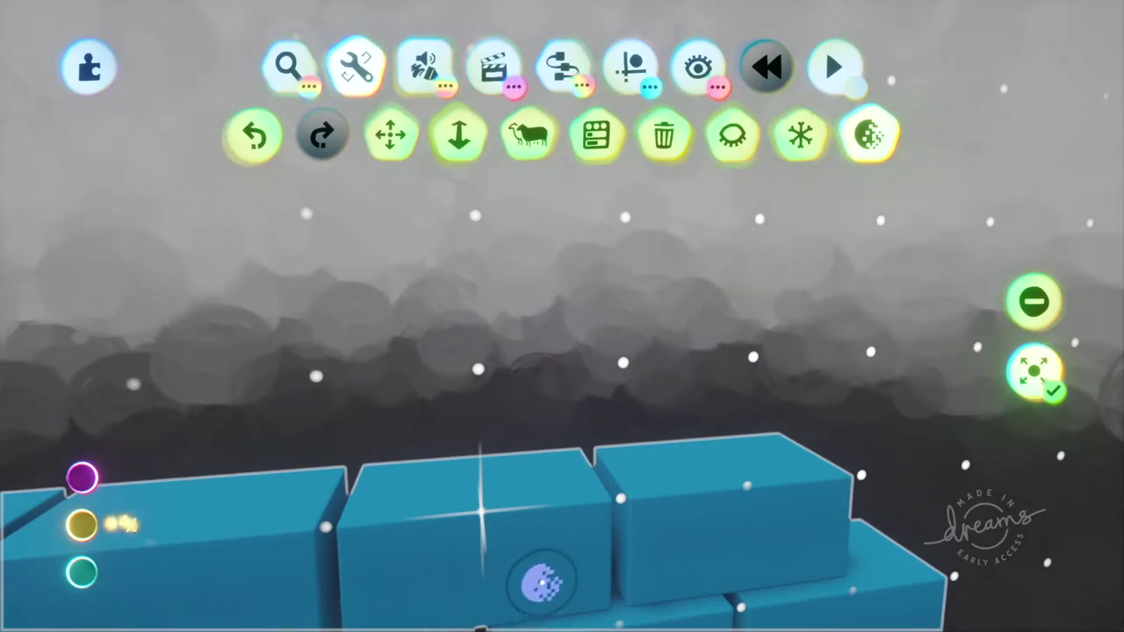
key("Escape")
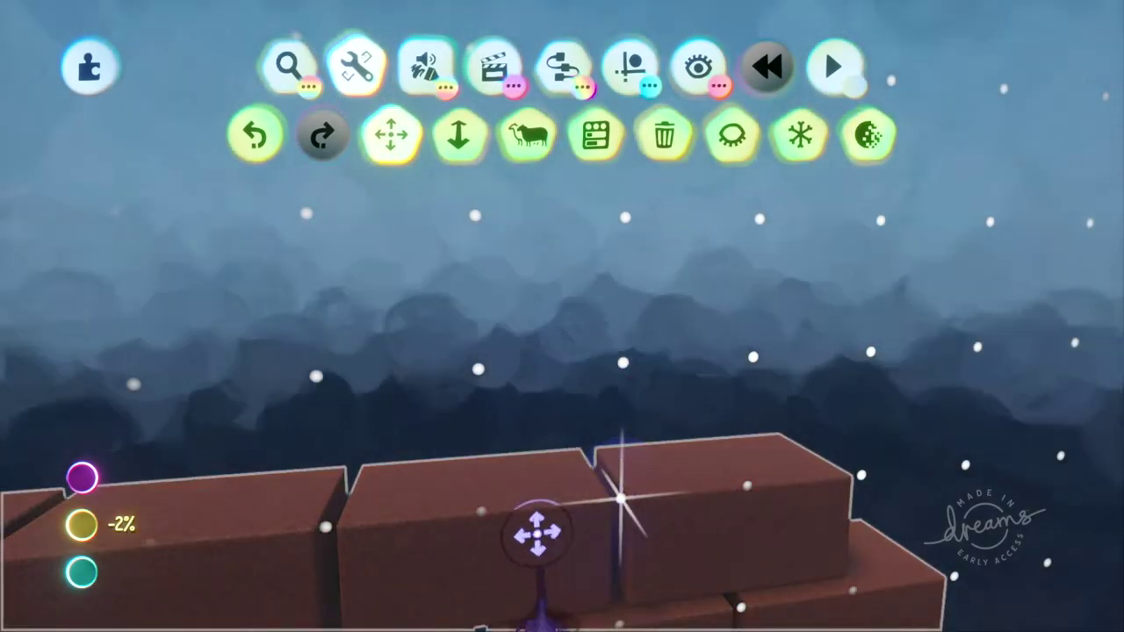
Start a new sculpture with a cube snapped to the grid at the wall's upper left corner, and open its Shape Editor.
middle_click_drag(565, 542, 720, 251)
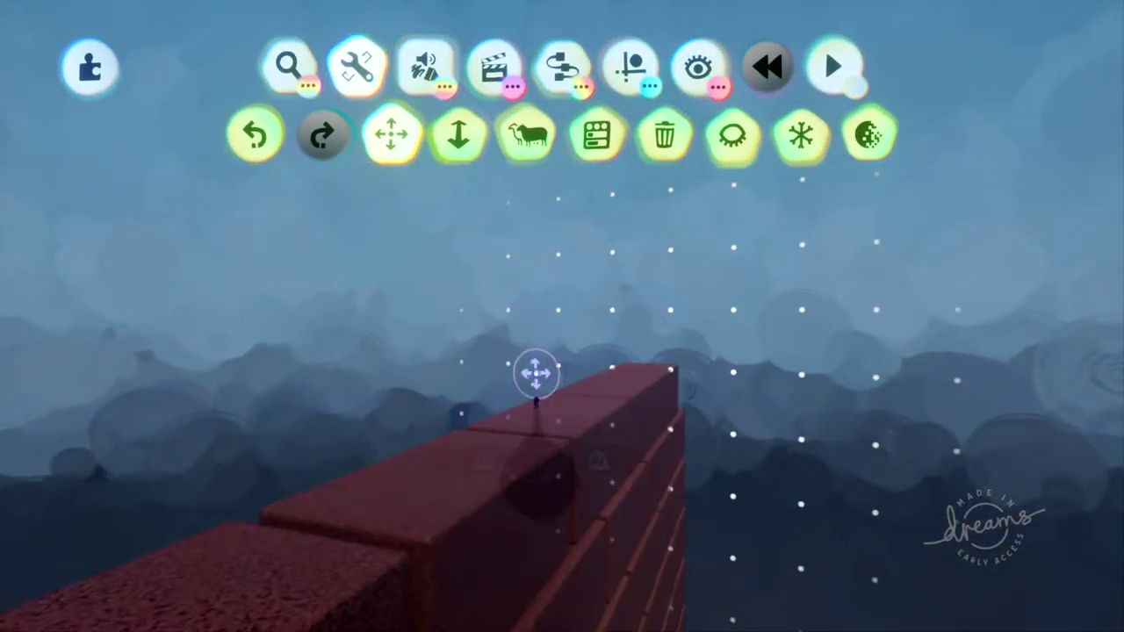
middle_click_drag(535, 371, 1111, 134)
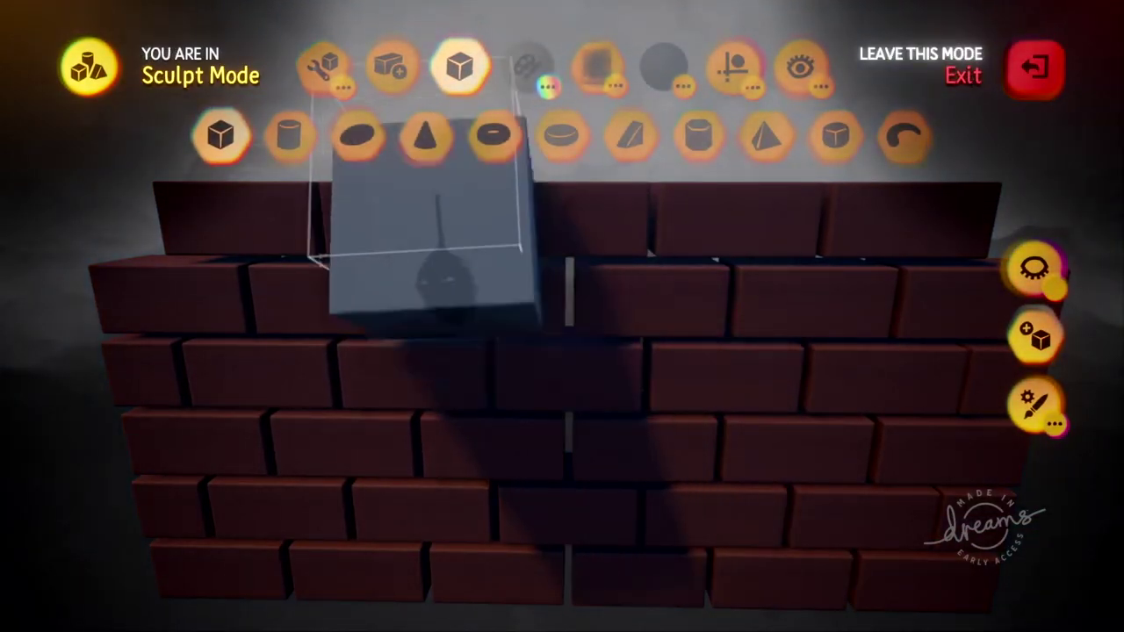
left_click(329, 72)
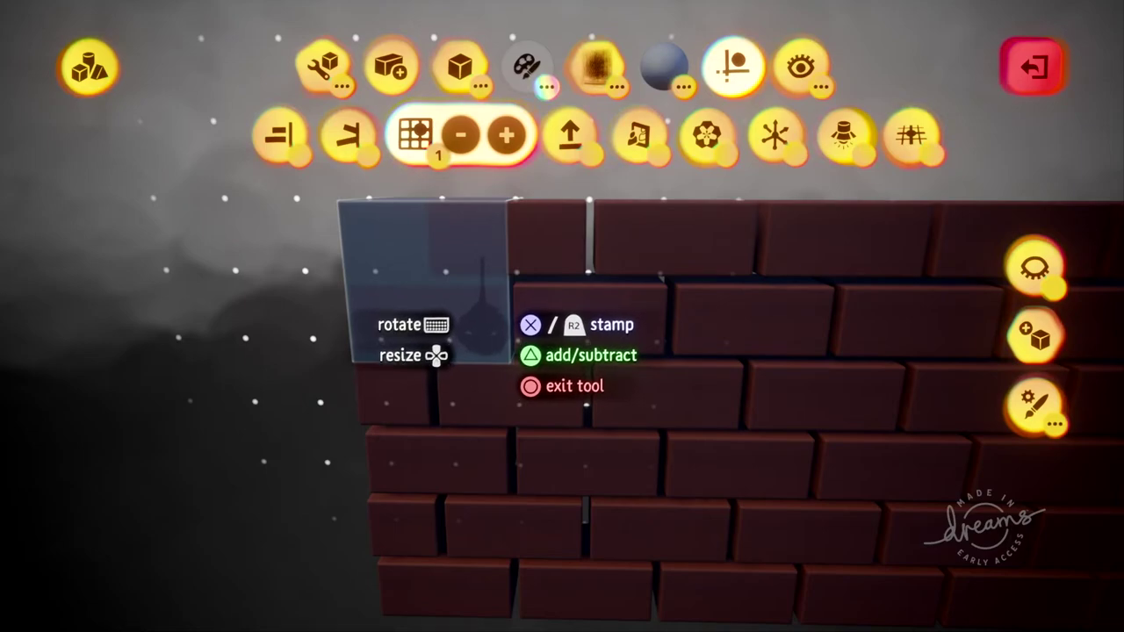
key("Escape")
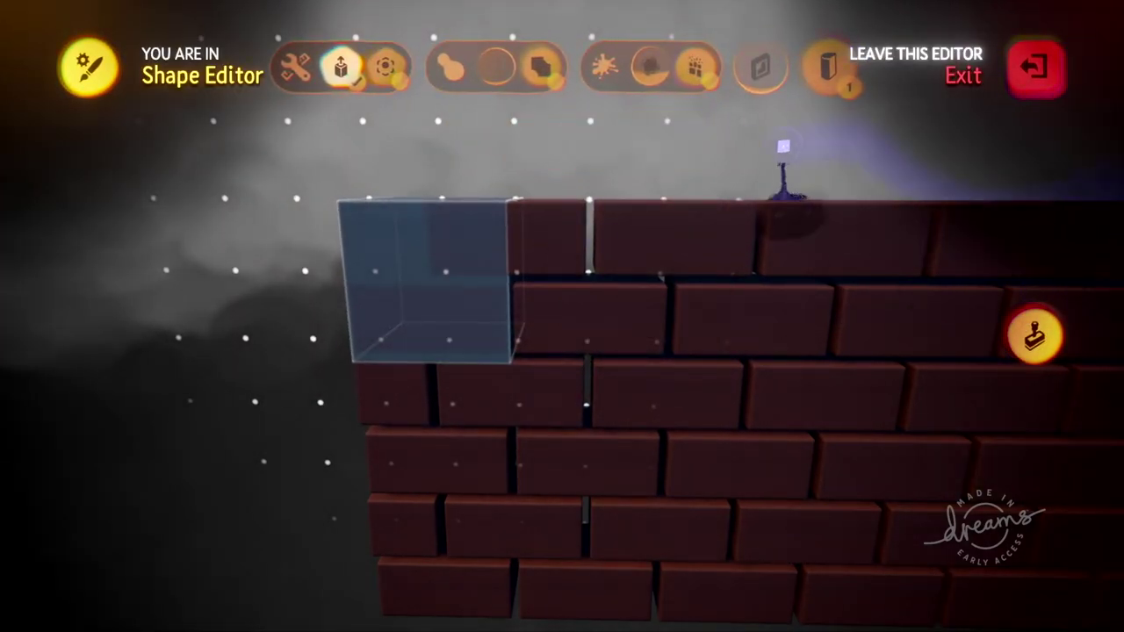
Enable the blocky looseness effect on the cube stamp and adjust its Looseness Amount.
left_click(707, 78)
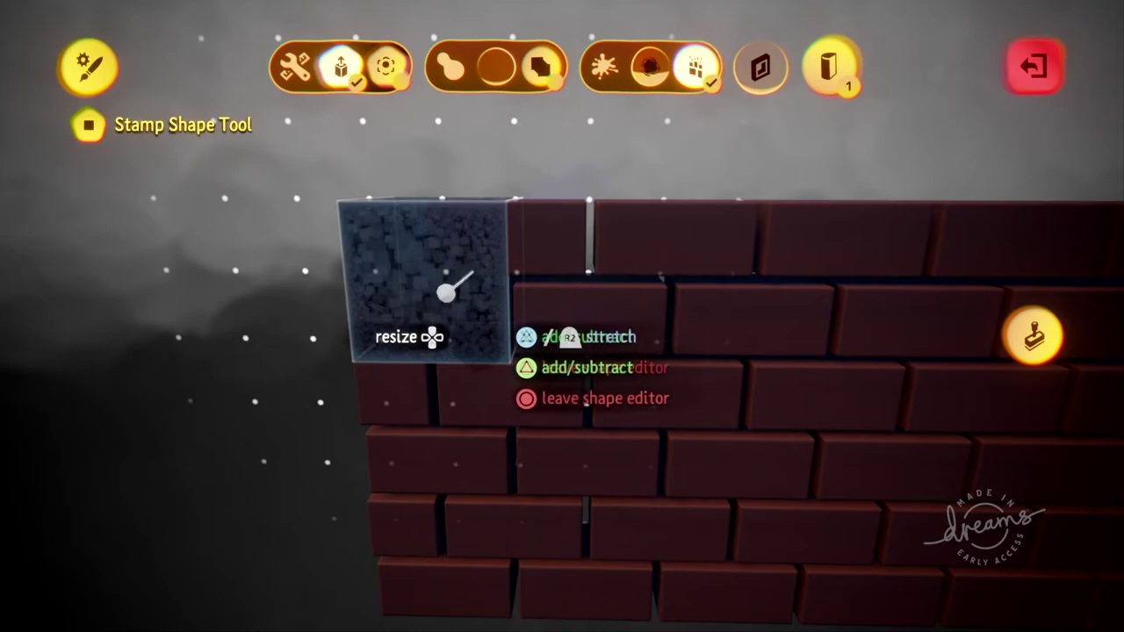
middle_click_drag(446, 292, 658, 163)
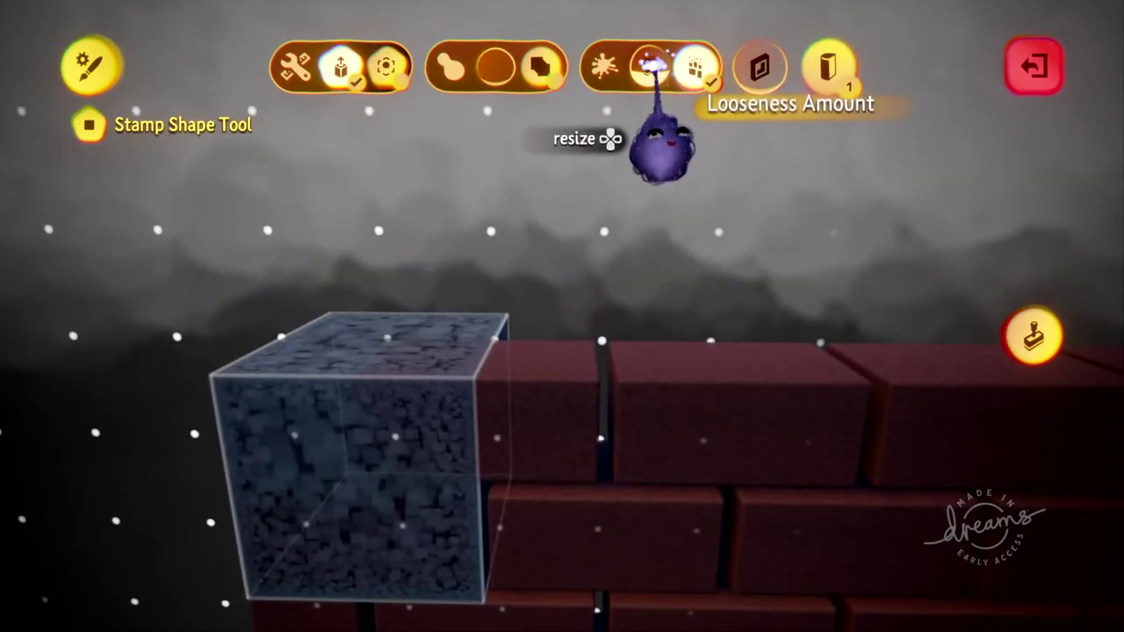
left_click_drag(651, 63, 650, 85)
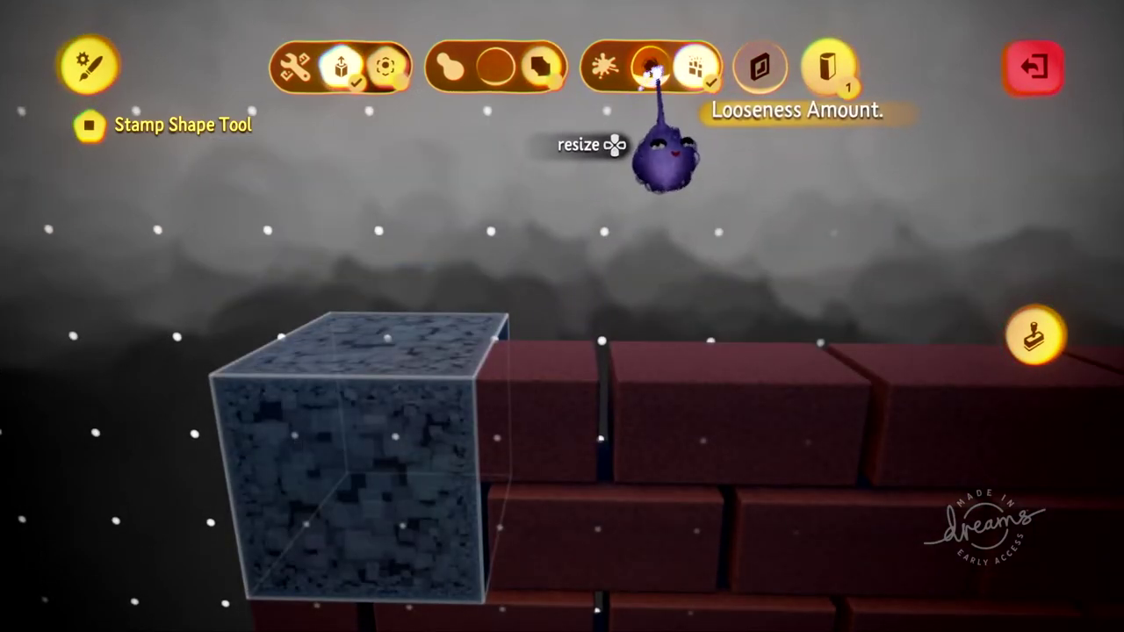
Fine-tune the cube's Looseness Amount and stamp it in place at the wall's upper left corner.
left_click_drag(664, 157, 544, 290)
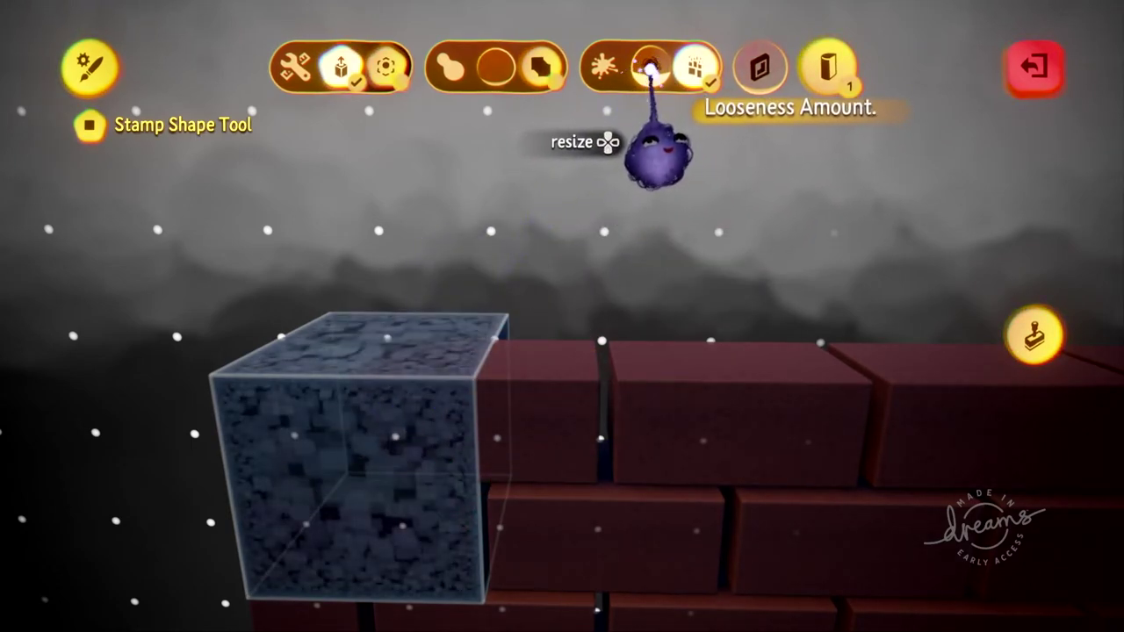
left_click_drag(657, 156, 660, 149)
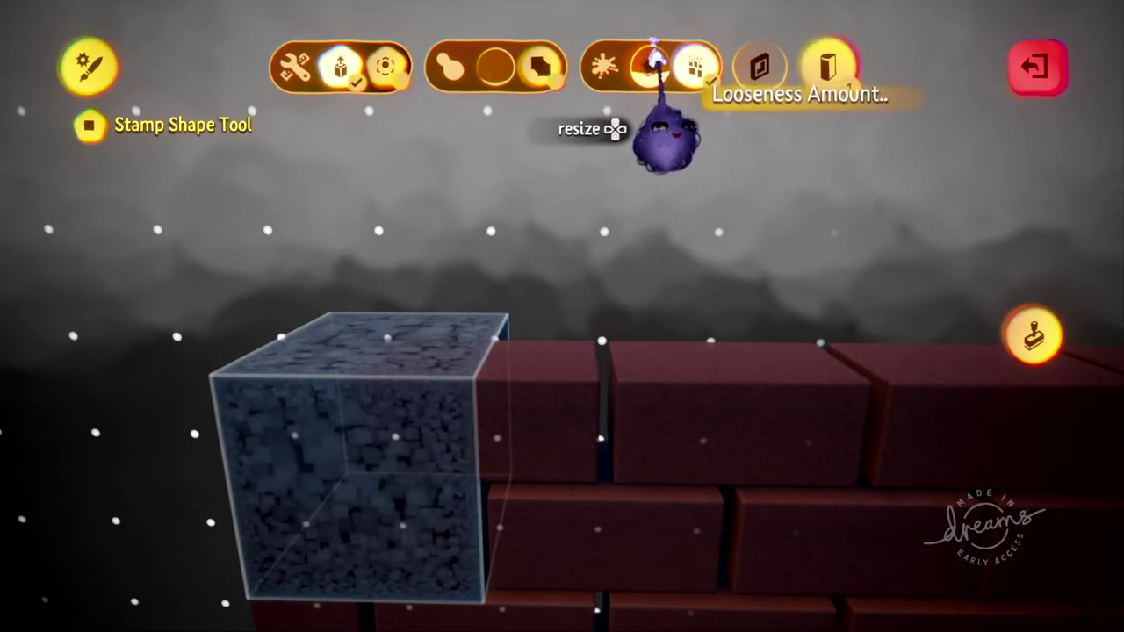
scroll(642, 120, "down", 4)
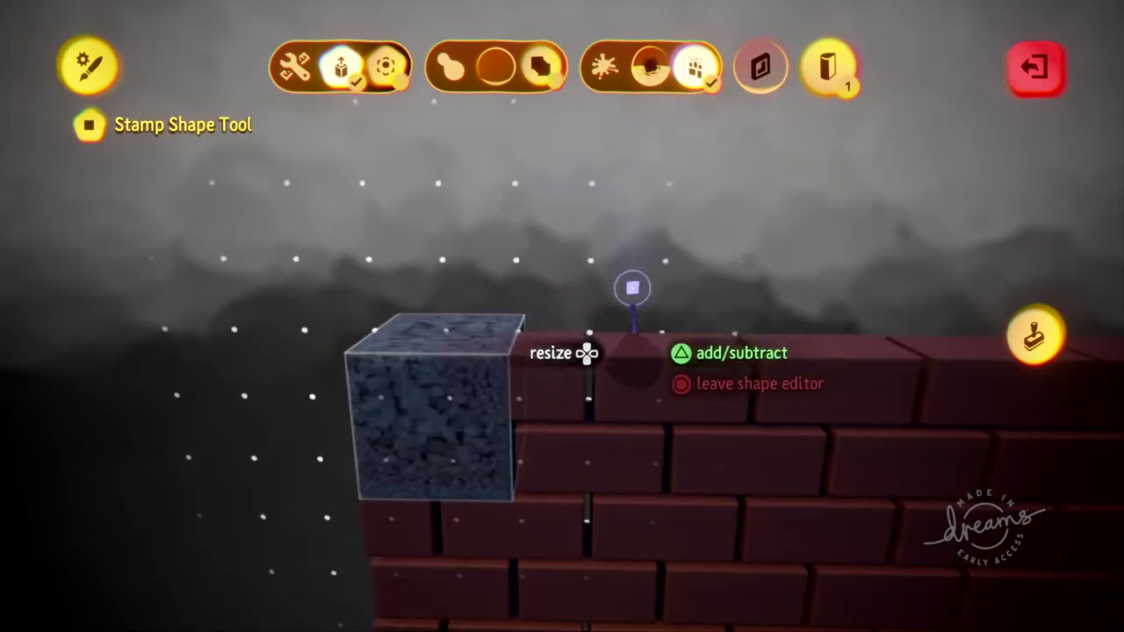
middle_click_drag(632, 289, 610, 217)
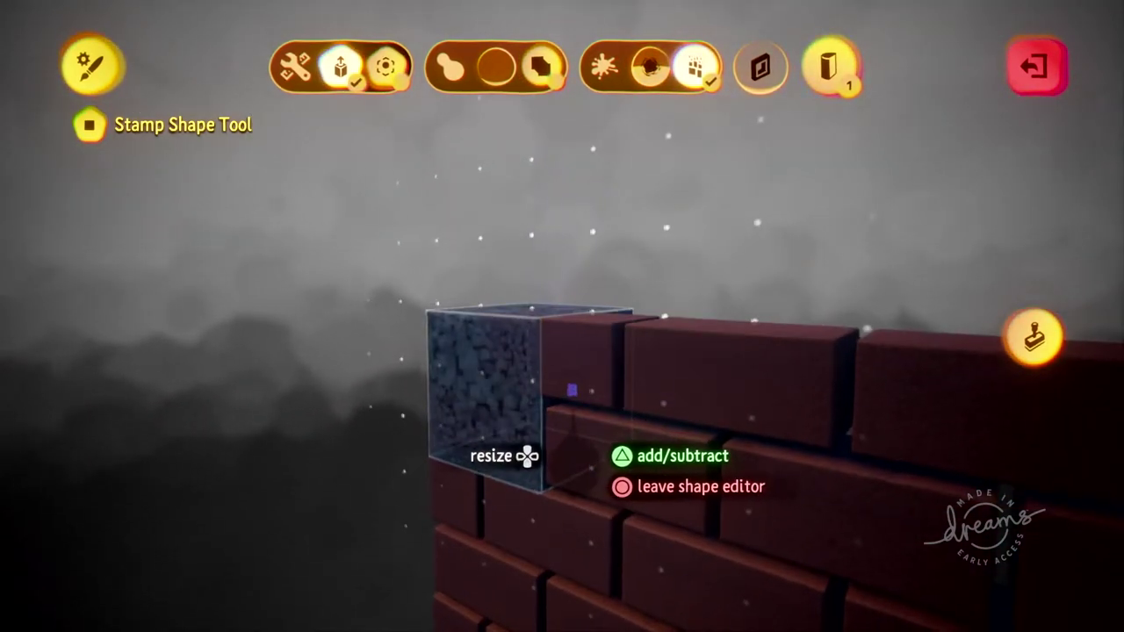
middle_click_drag(572, 392, 785, 263)
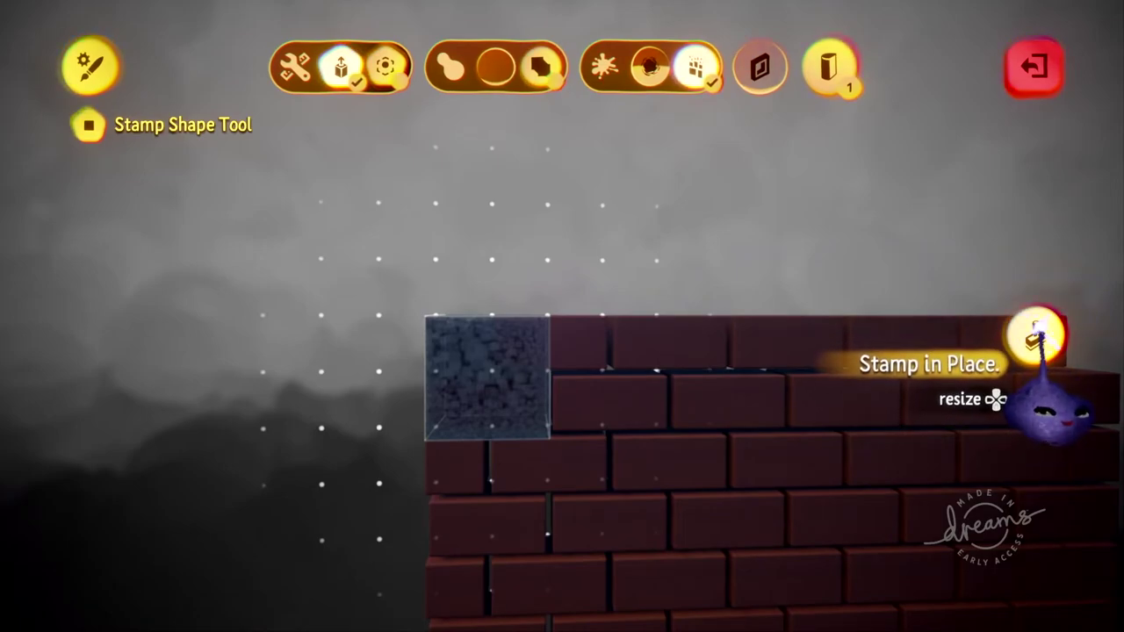
left_click(1039, 332)
Stretch the stamped mortar cube sideways along the full length of the brick wall's top row.
mouse_move(1016, 351)
middle_mouse_down()
mouse_move(781, 311)
mouse_move(731, 188)
middle_mouse_up()
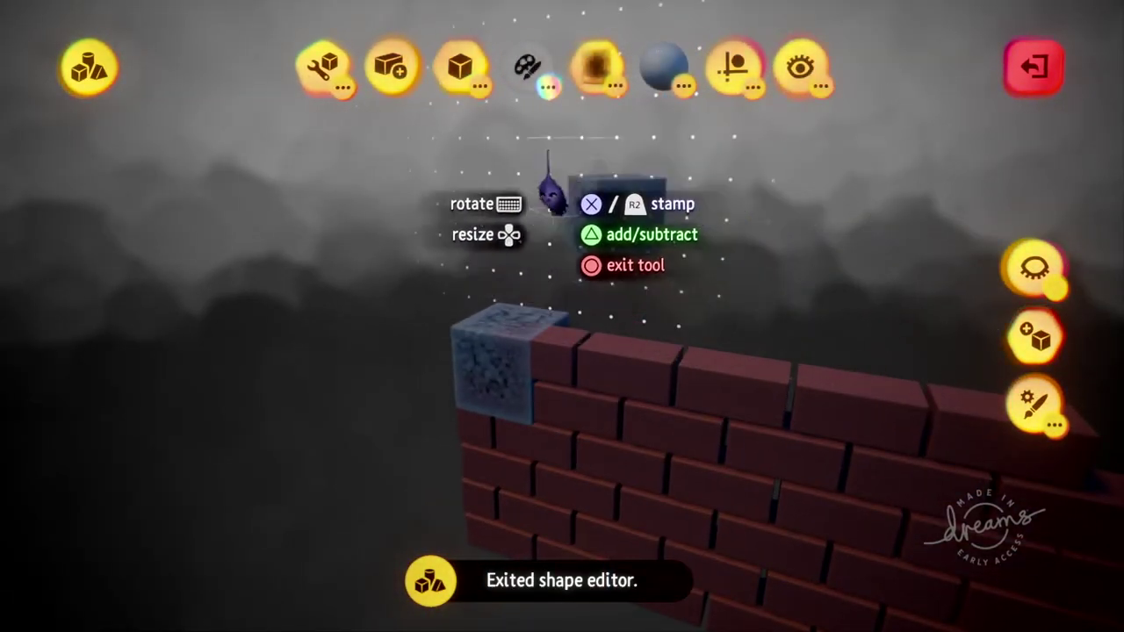
left_click(323, 67)
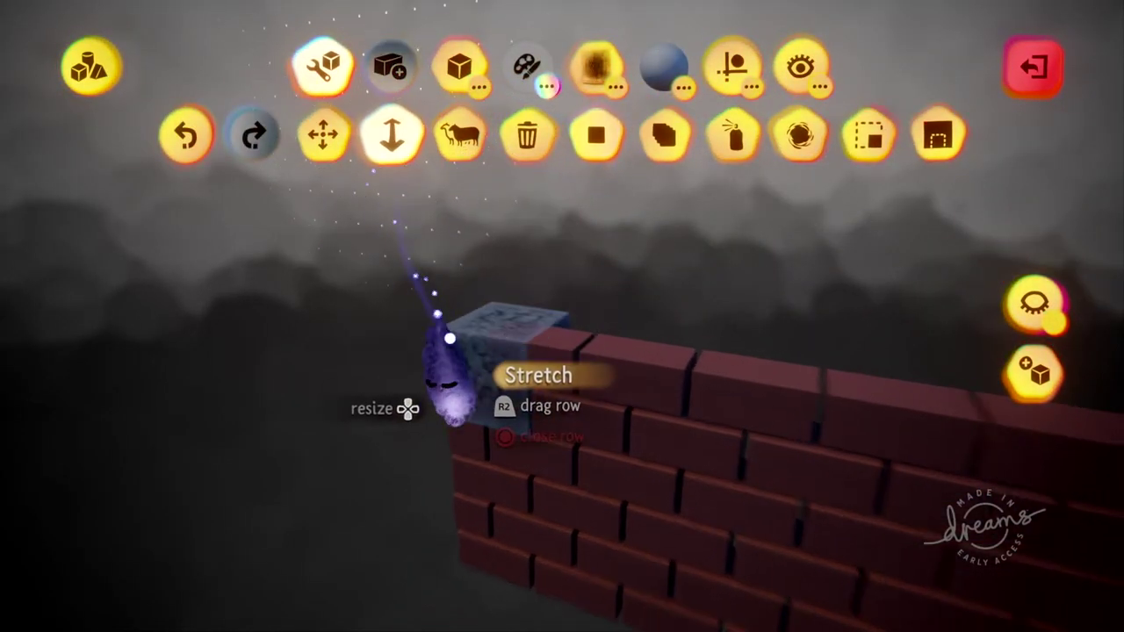
middle_click_drag(542, 384, 741, 439)
left_click_drag(743, 435, 746, 449)
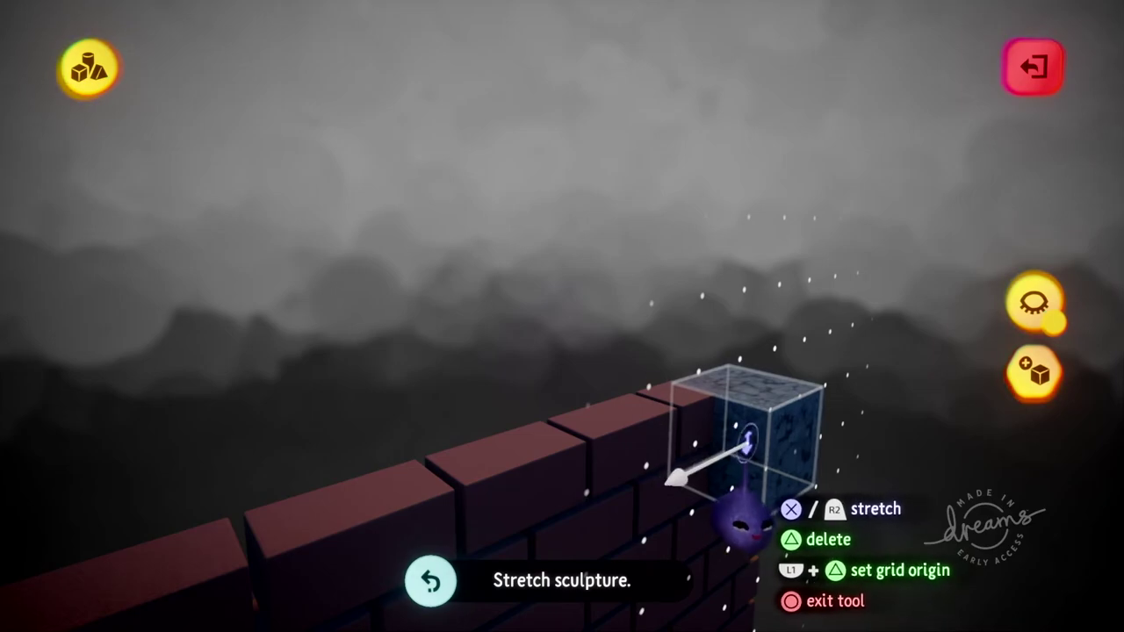
left_click_drag(753, 446, 711, 470)
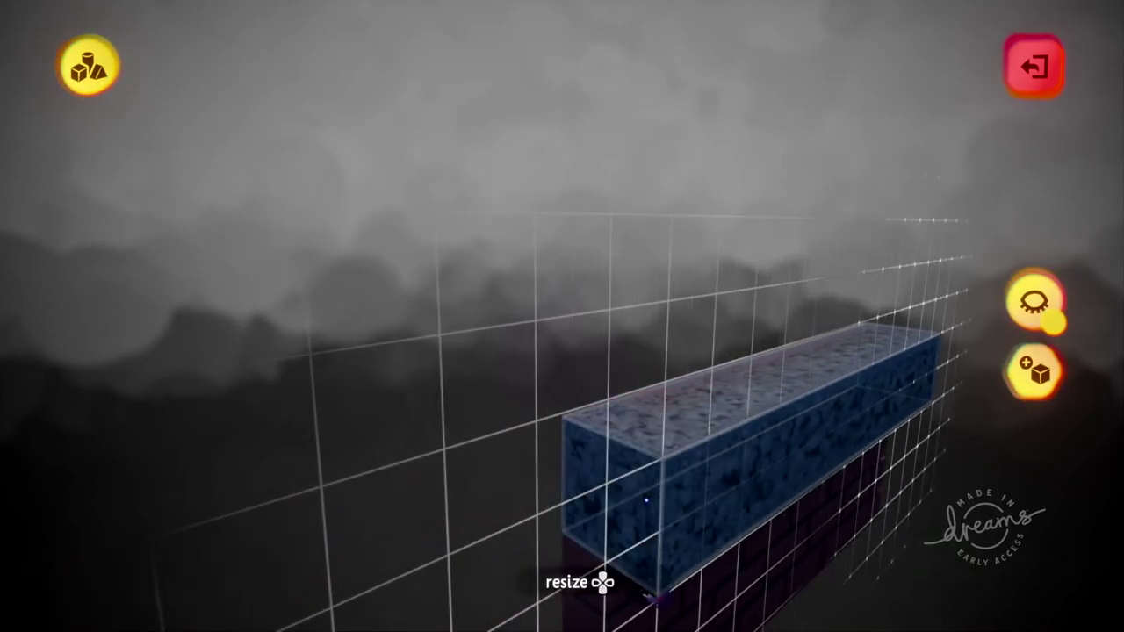
Stretch the mortar block down over the full height of the wall from its underside.
middle_click_drag(646, 501, 758, 389)
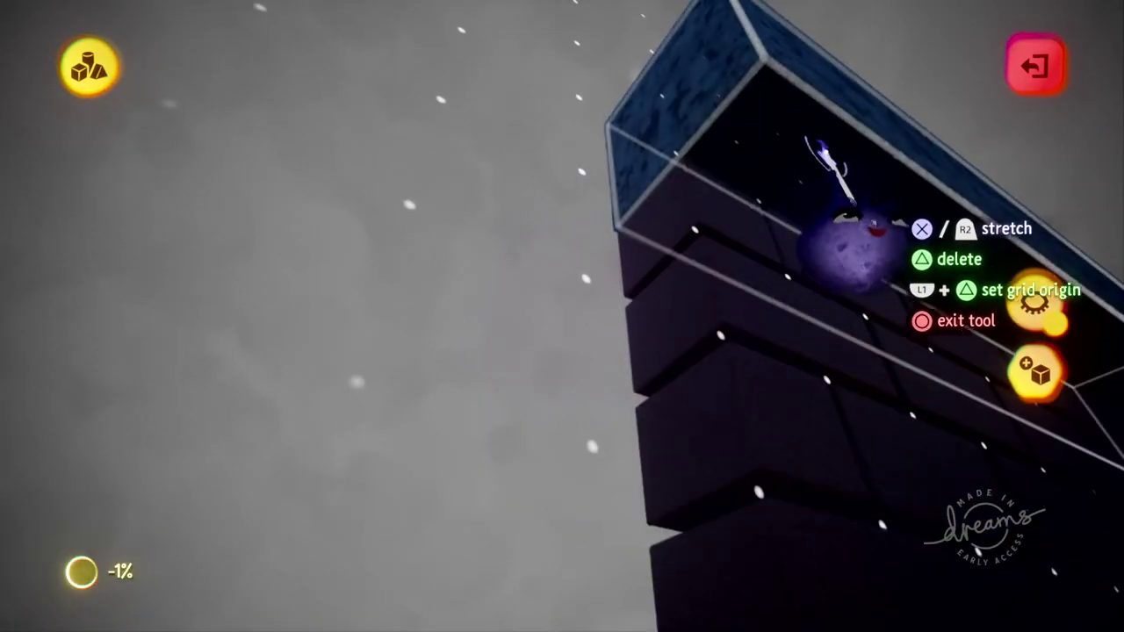
left_click_drag(828, 176, 729, 631)
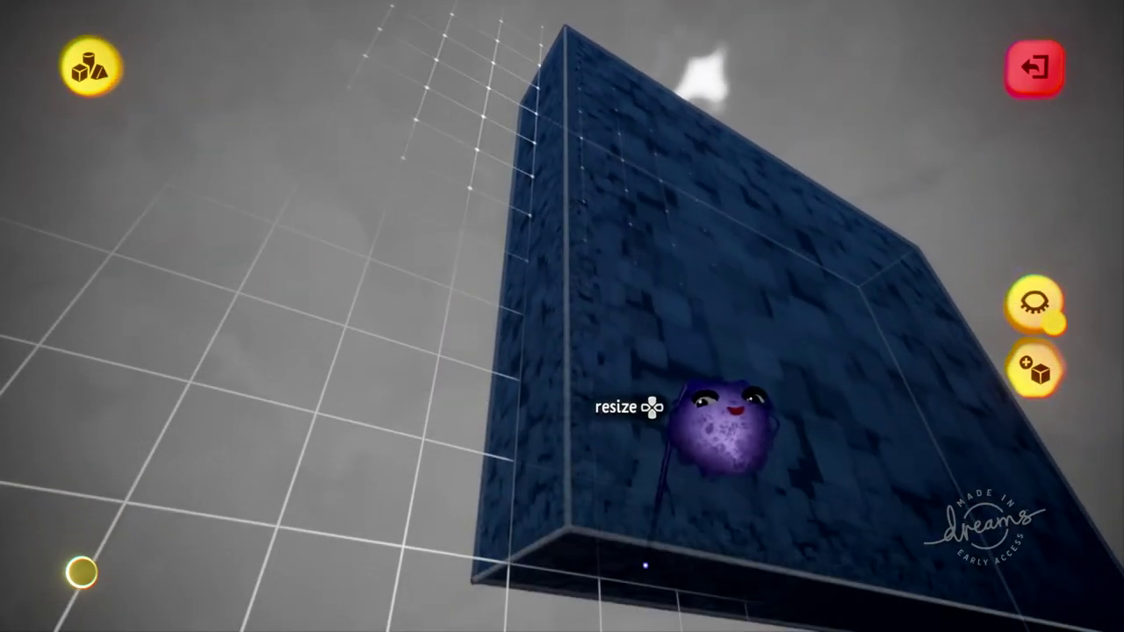
left_click_drag(716, 303, 754, 127)
left_click_drag(762, 202, 710, 255)
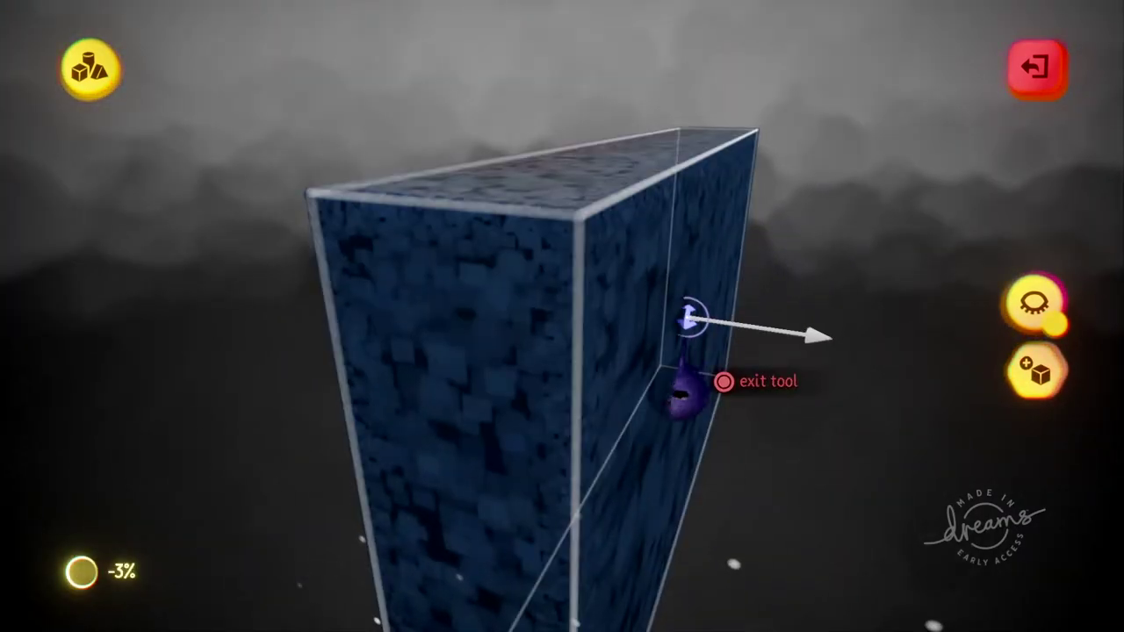
Stretch the mortar block's broad face inward so that the brick faces stand slightly proud of it.
key("Escape")
left_click_drag(683, 316, 610, 324)
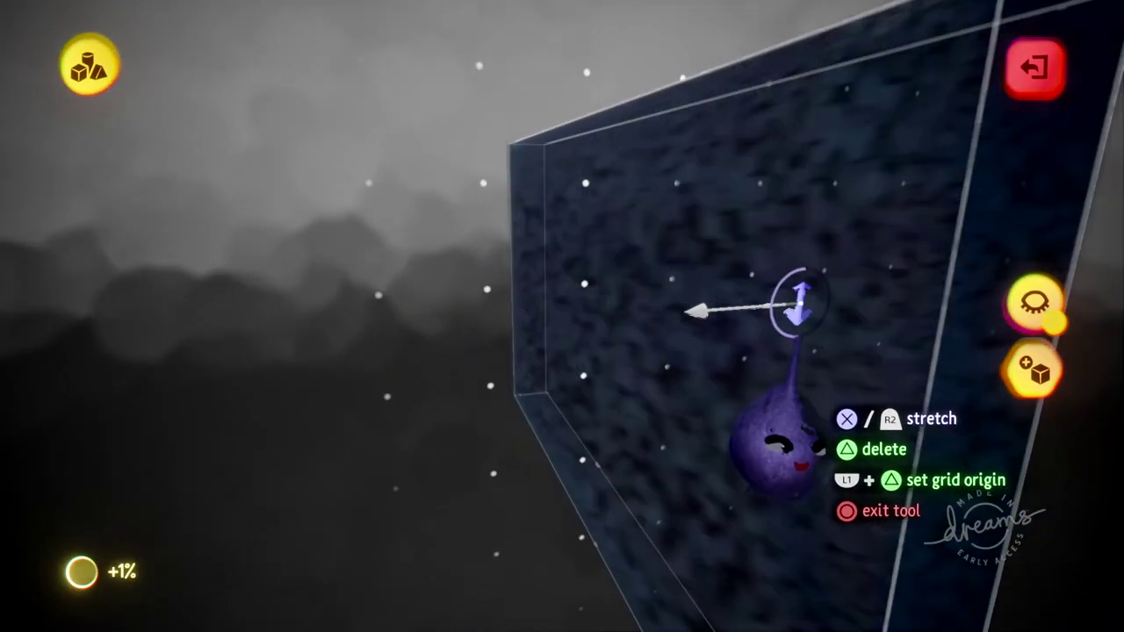
middle_click_drag(799, 303, 761, 213)
middle_click_drag(803, 323, 810, 213)
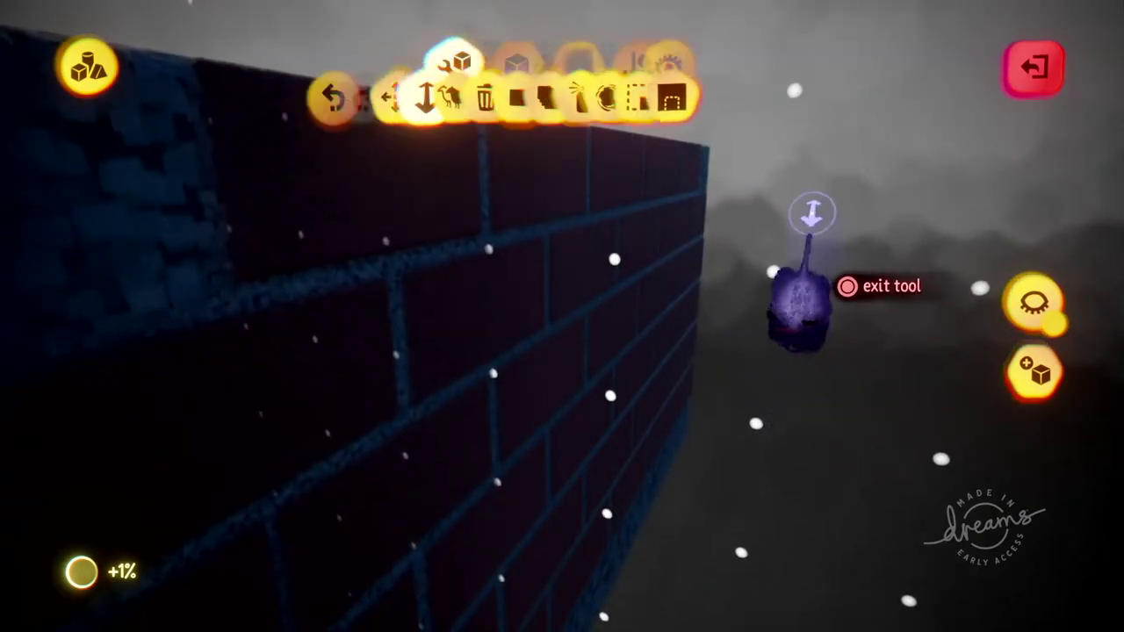
Turn off grid snapping and lower the mortar's top surface slightly below the tops of the bricks.
left_click(733, 68)
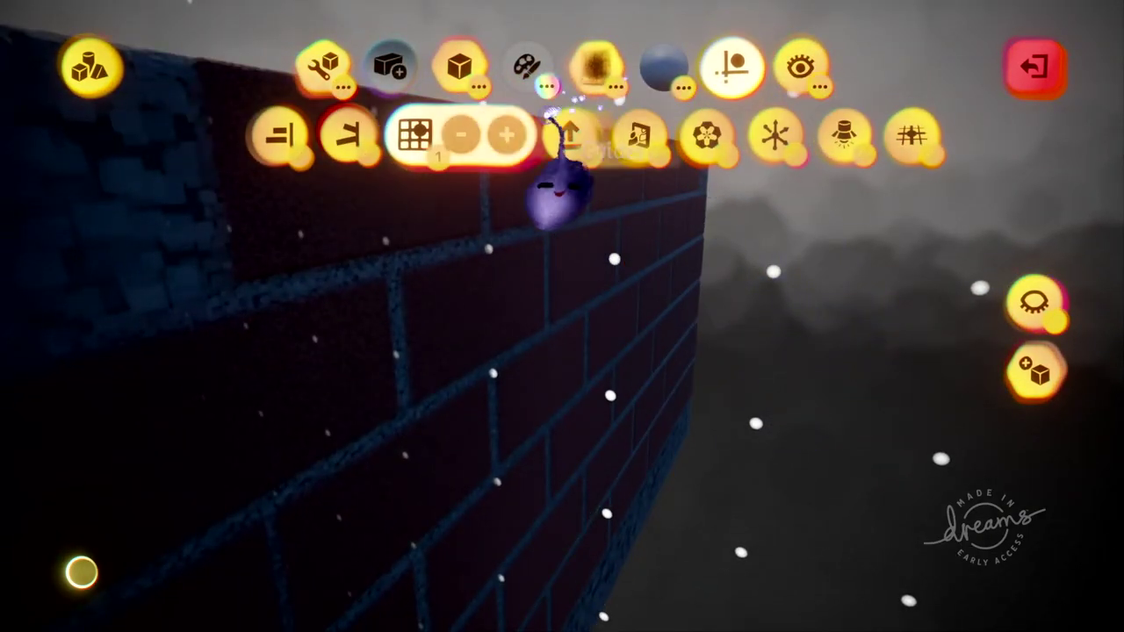
left_click(422, 138)
middle_click_drag(602, 263, 859, 375)
middle_click_drag(838, 453, 812, 404)
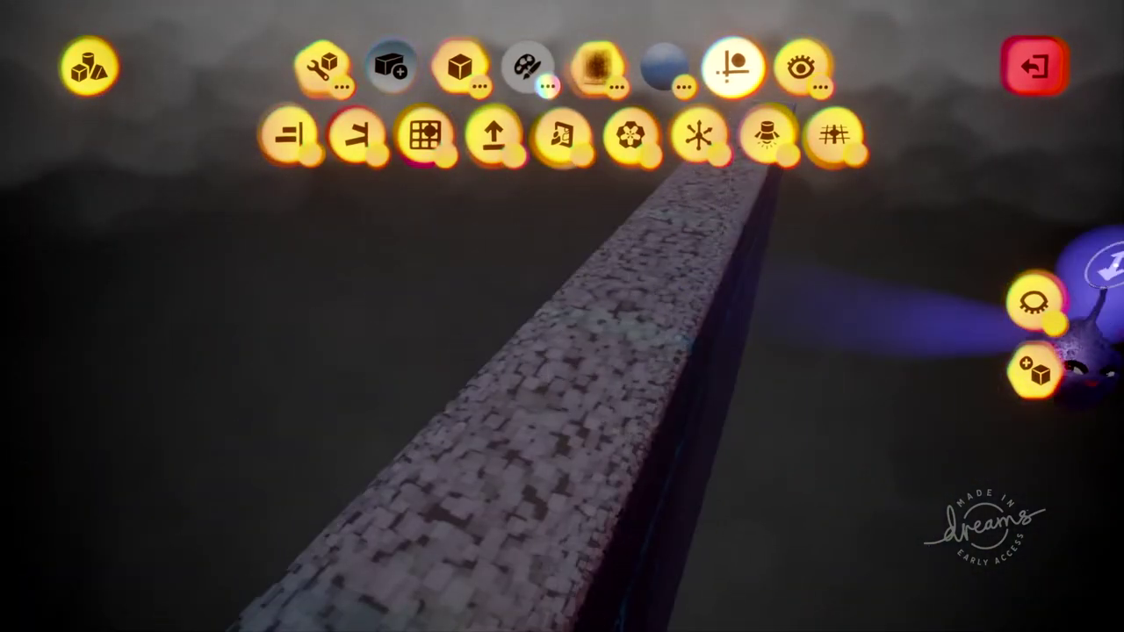
left_click(592, 290)
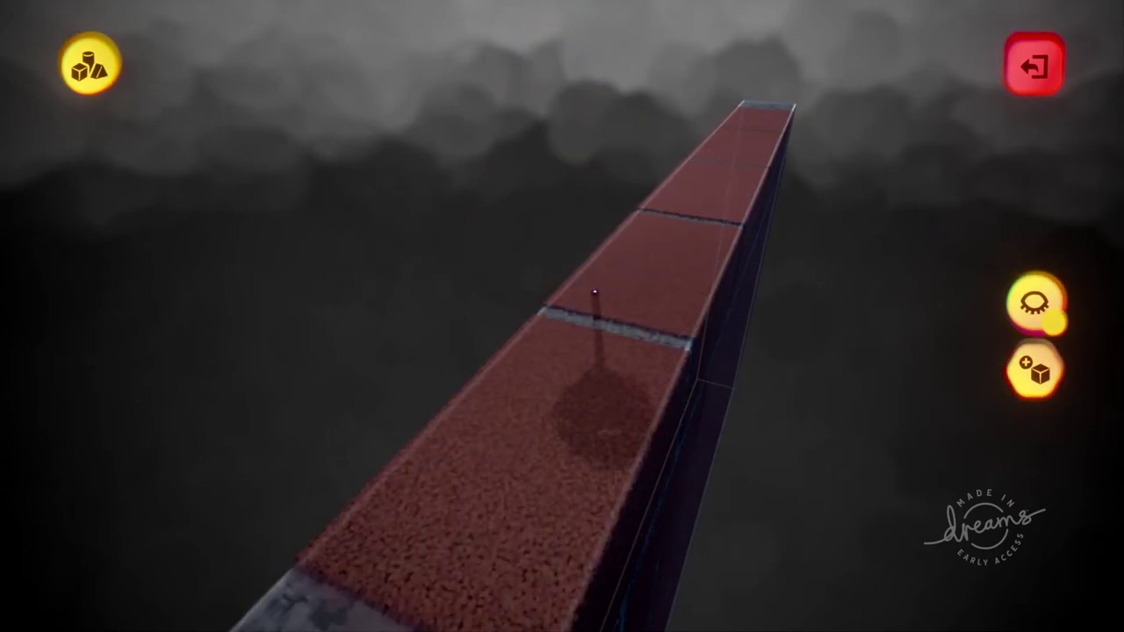
Fine-tune the mortar's remaining faces with the Stretch tool so it sits slightly recessed between the bricks.
middle_click_drag(614, 322, 627, 361)
left_click_drag(638, 361, 652, 360)
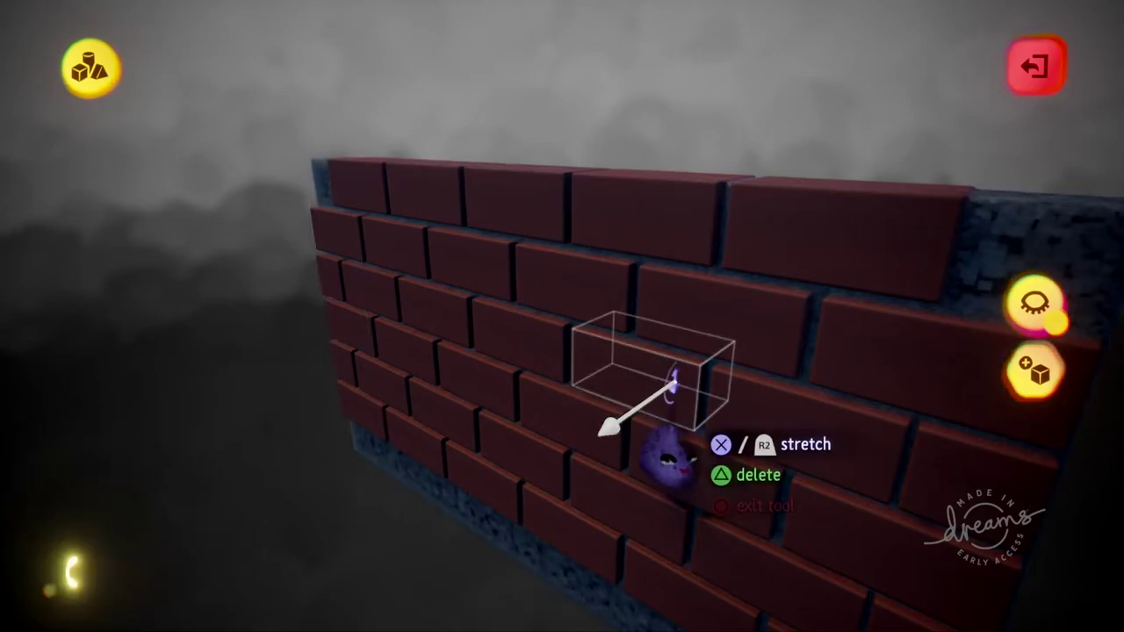
middle_click_drag(673, 382, 740, 295)
middle_click_drag(845, 289, 681, 374)
middle_click_drag(685, 457, 731, 432)
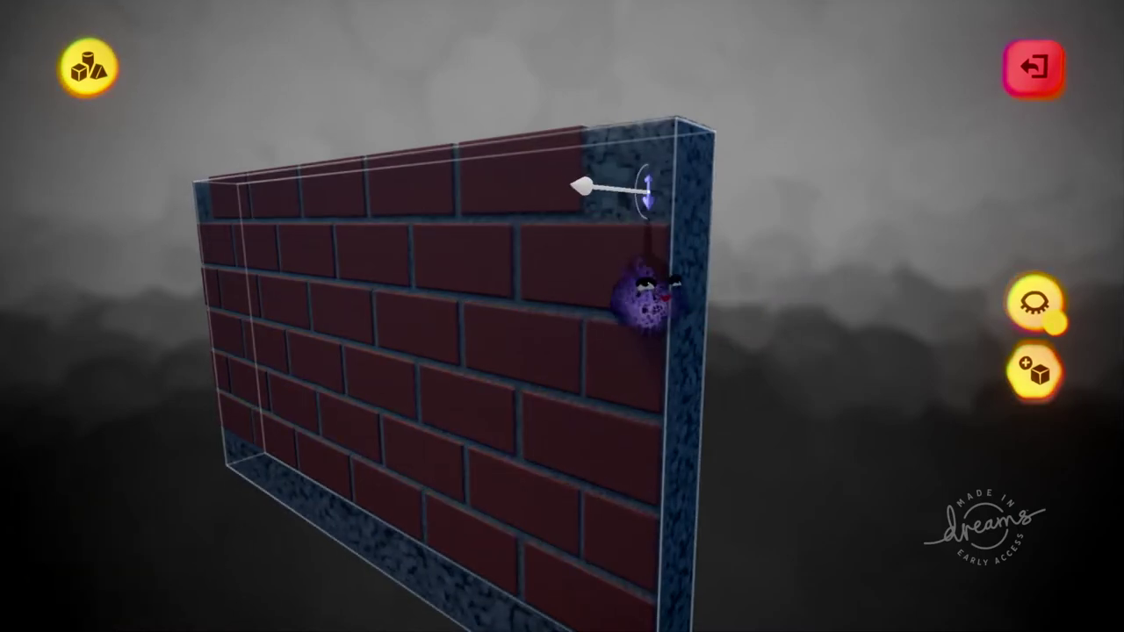
Leave sculpt mode and examine the brick wall with its separate mortar from several angles.
middle_click_drag(645, 290, 747, 593)
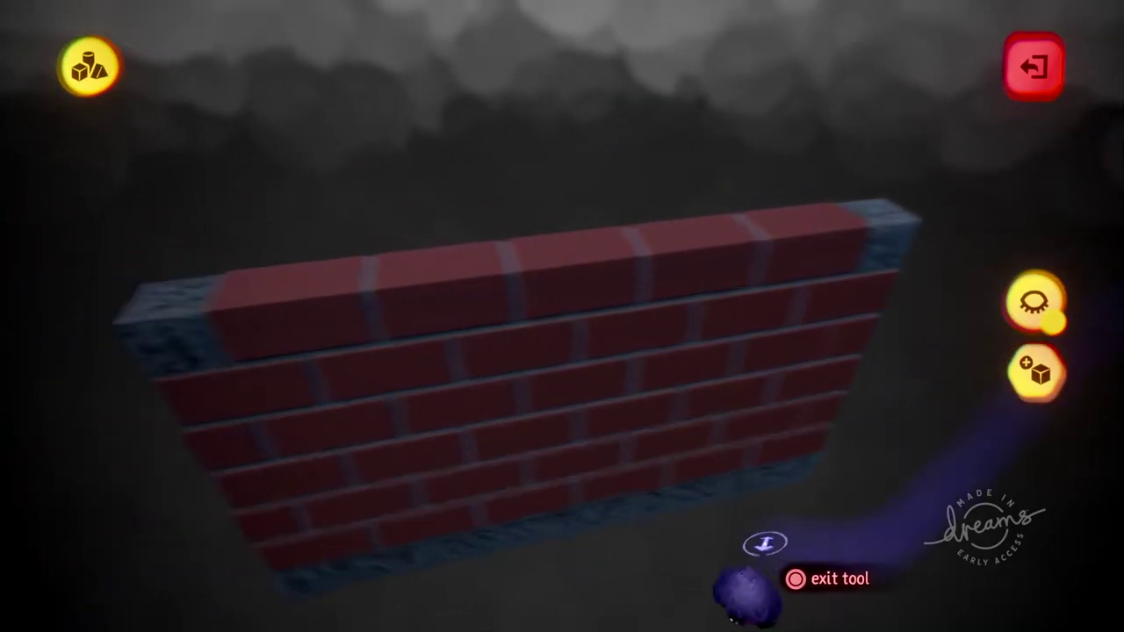
mouse_move(765, 543)
middle_mouse_down()
mouse_move(890, 444)
mouse_move(852, 406)
mouse_move(832, 406)
mouse_move(810, 439)
mouse_move(957, 431)
mouse_move(1008, 321)
middle_mouse_up()
key("Escape")
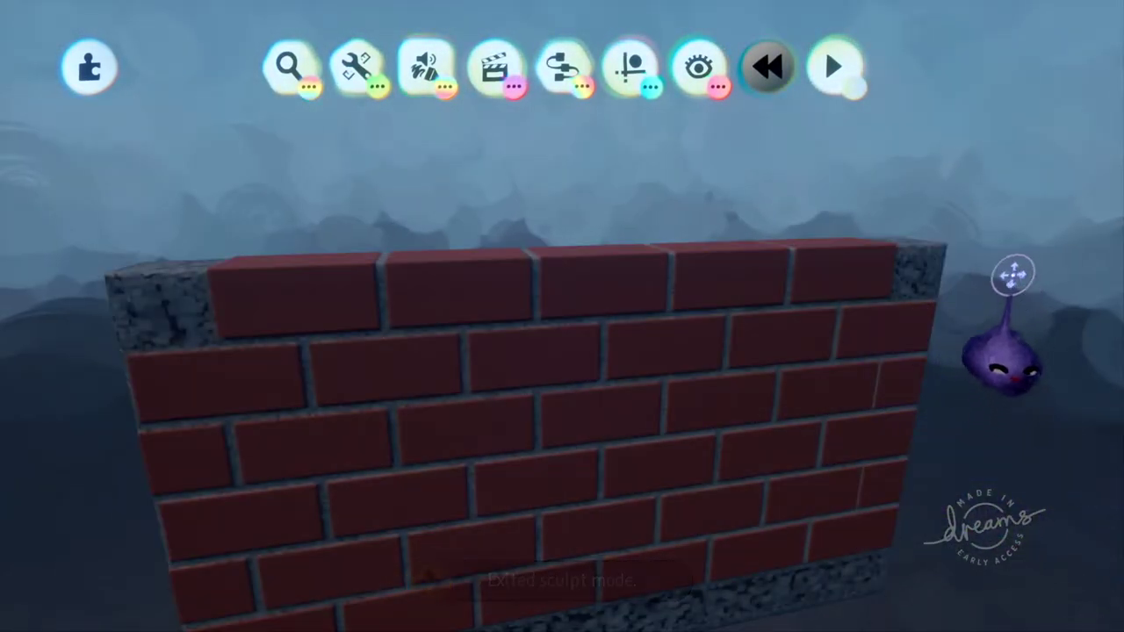
middle_click_drag(1012, 276, 839, 253)
middle_click_drag(810, 435, 989, 297)
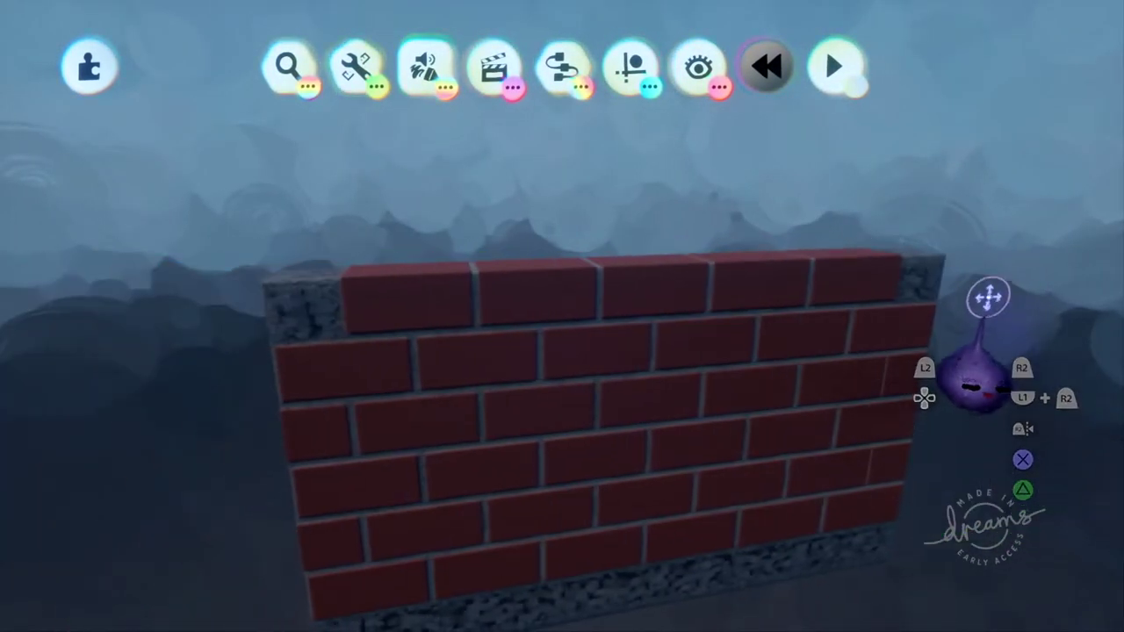
middle_click_drag(555, 394, 364, 233)
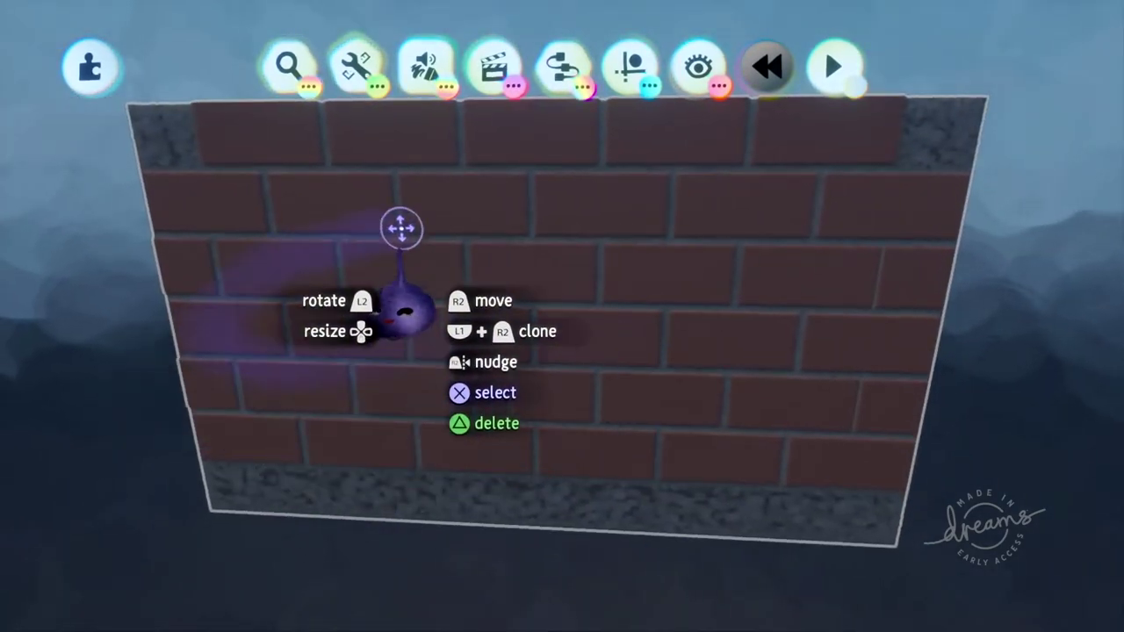
middle_click_drag(475, 336, 593, 336)
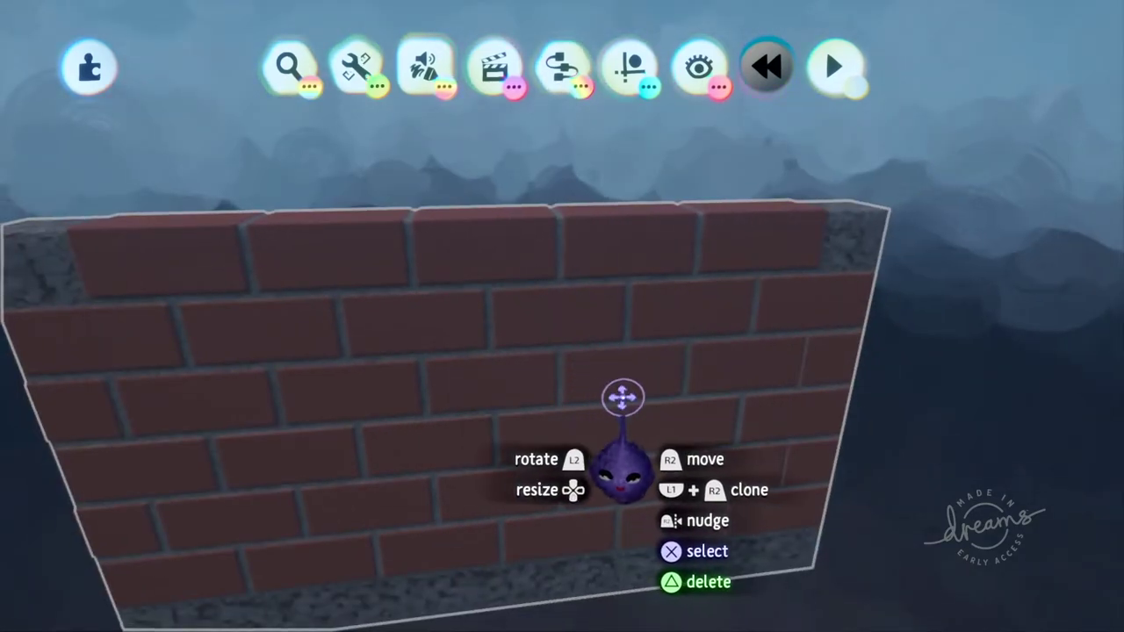
middle_click_drag(622, 474, 641, 457)
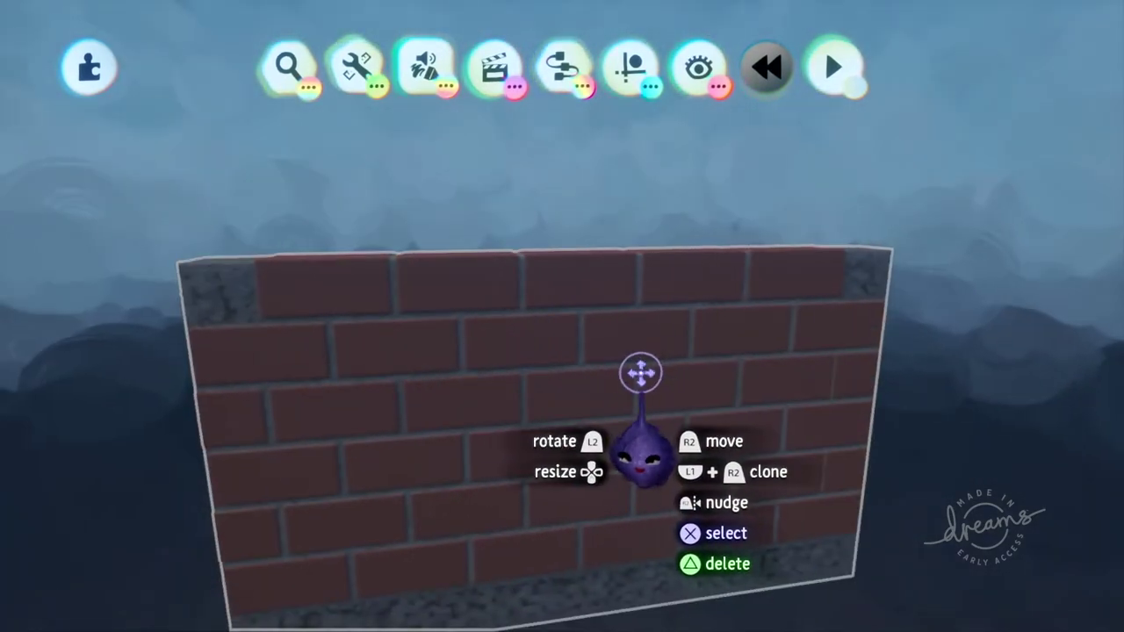
middle_click_drag(532, 448, 576, 457)
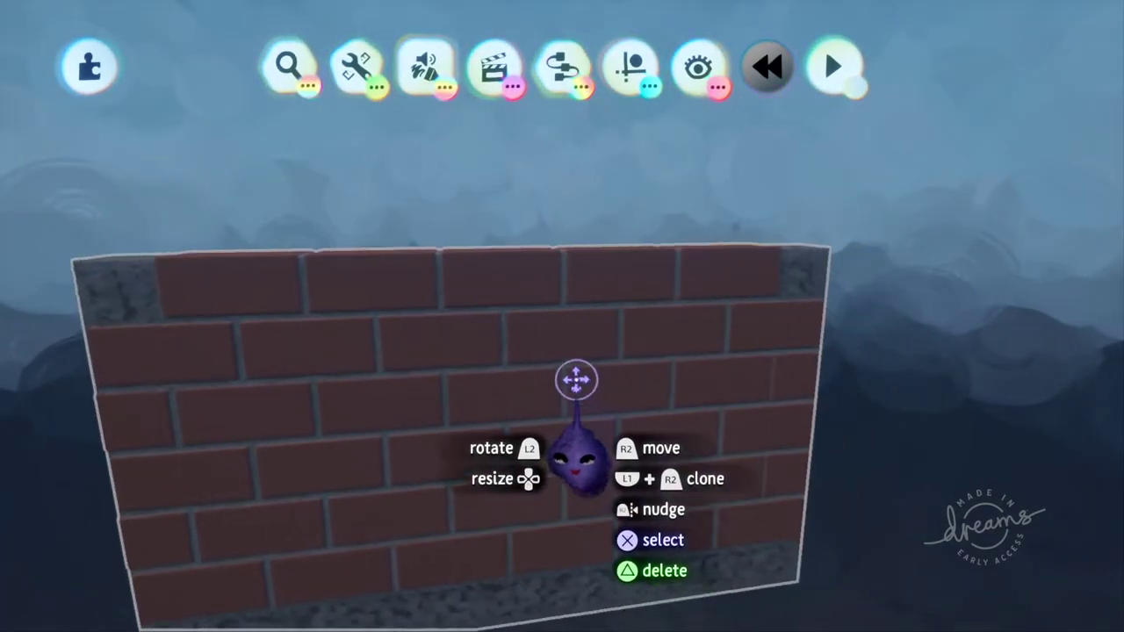
Reopen the brick sculpture for editing and pull the fourth brick of the second row out of the wall face.
left_click(551, 331)
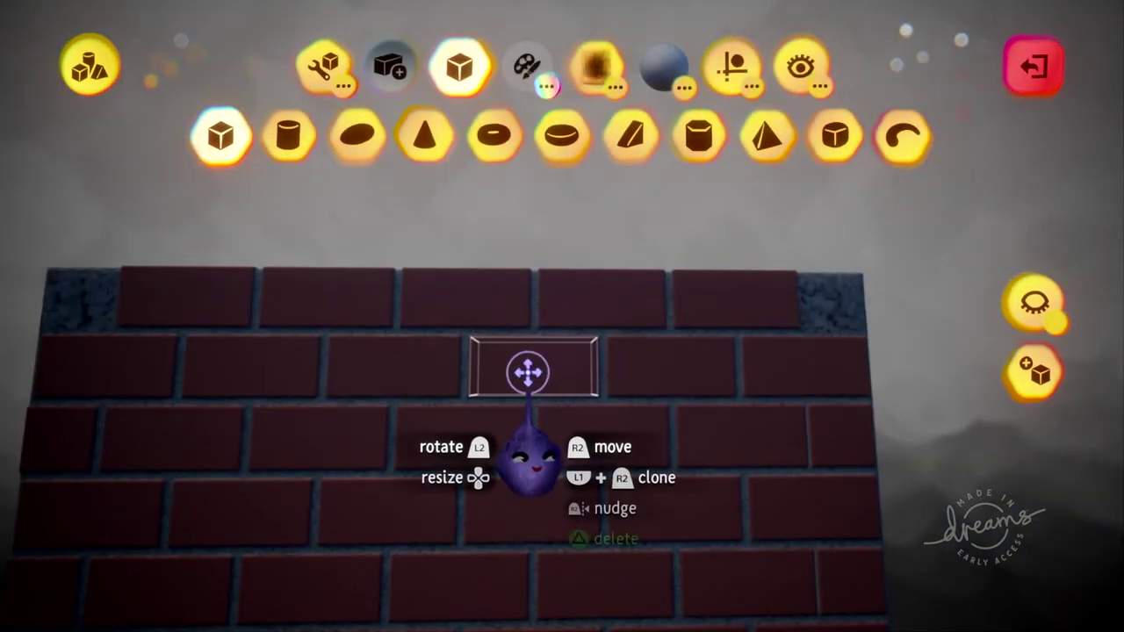
scroll(590, 372, "up", 2)
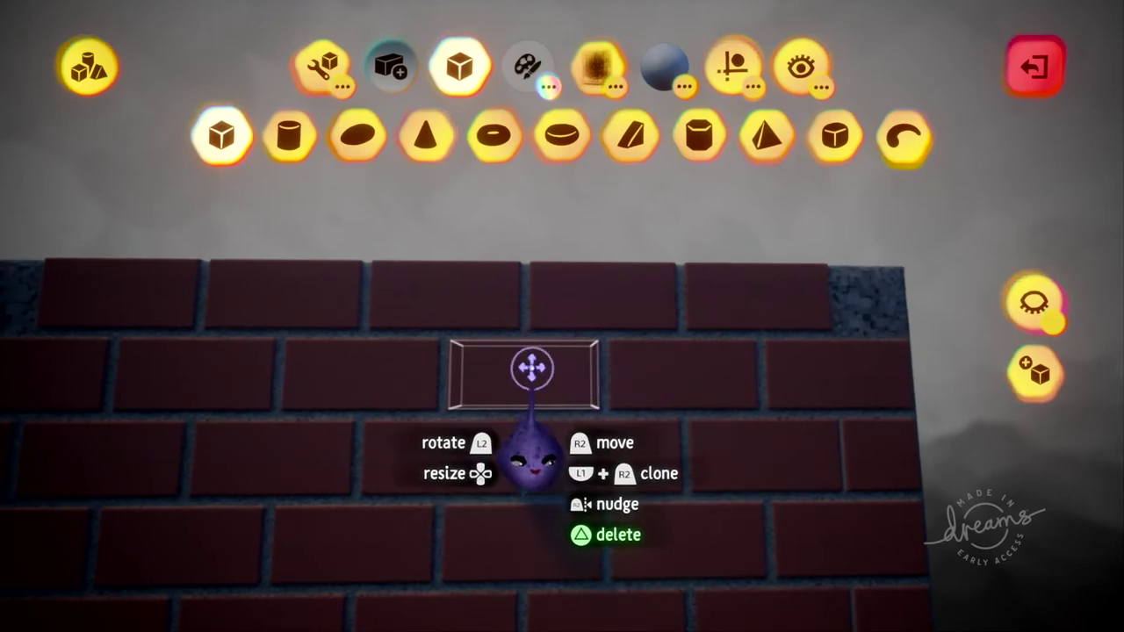
left_click_drag(531, 374, 537, 370)
Rotate the last brick at the right end of the top row so it sits tilted in the mortar.
middle_click_drag(590, 452, 602, 489)
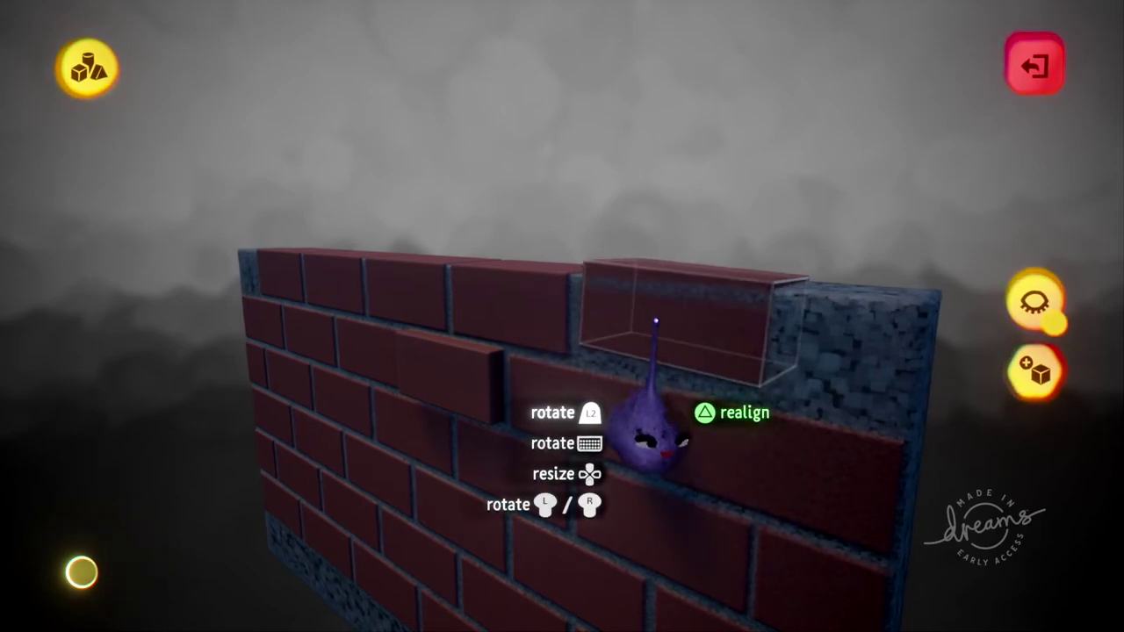
left_click_drag(655, 321, 656, 322)
middle_click_drag(657, 323, 782, 327)
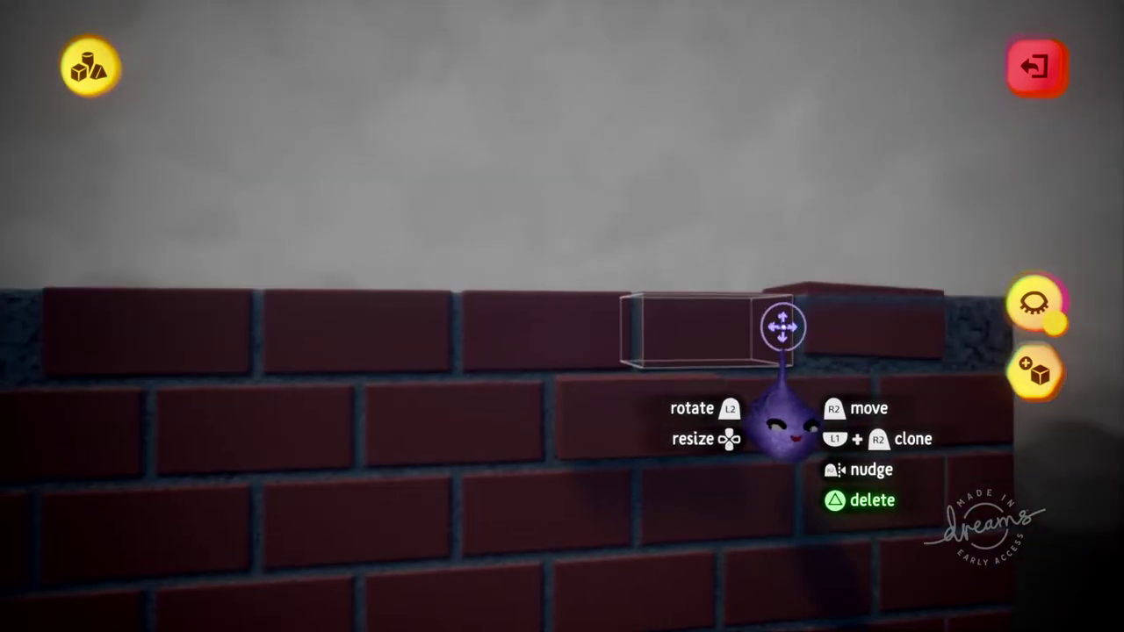
scroll(934, 356, "down", 3)
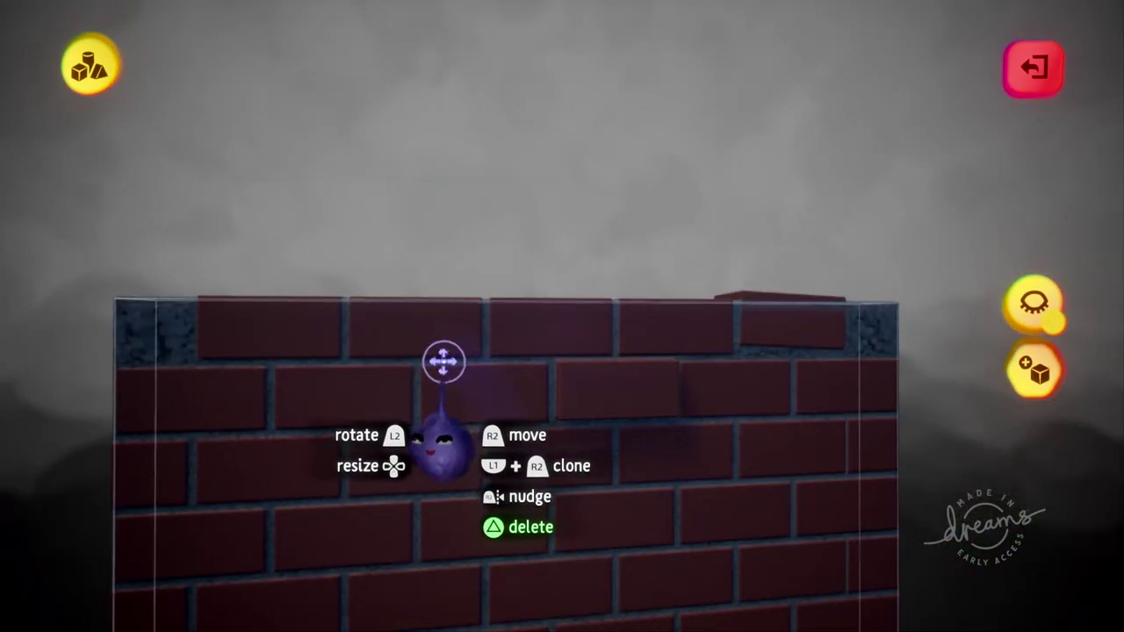
Spraypaint the second brick of the top row a greyish brown, using the Spraypaint tool with a grid-snapped cube brush.
middle_click_drag(644, 371, 523, 336)
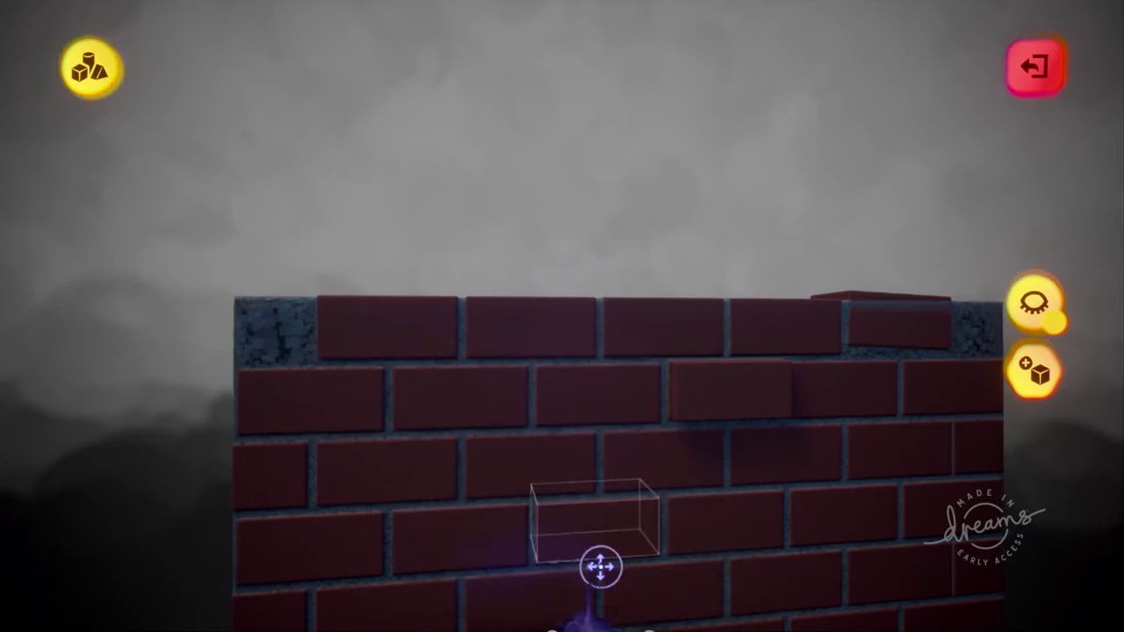
middle_click_drag(626, 463, 580, 385)
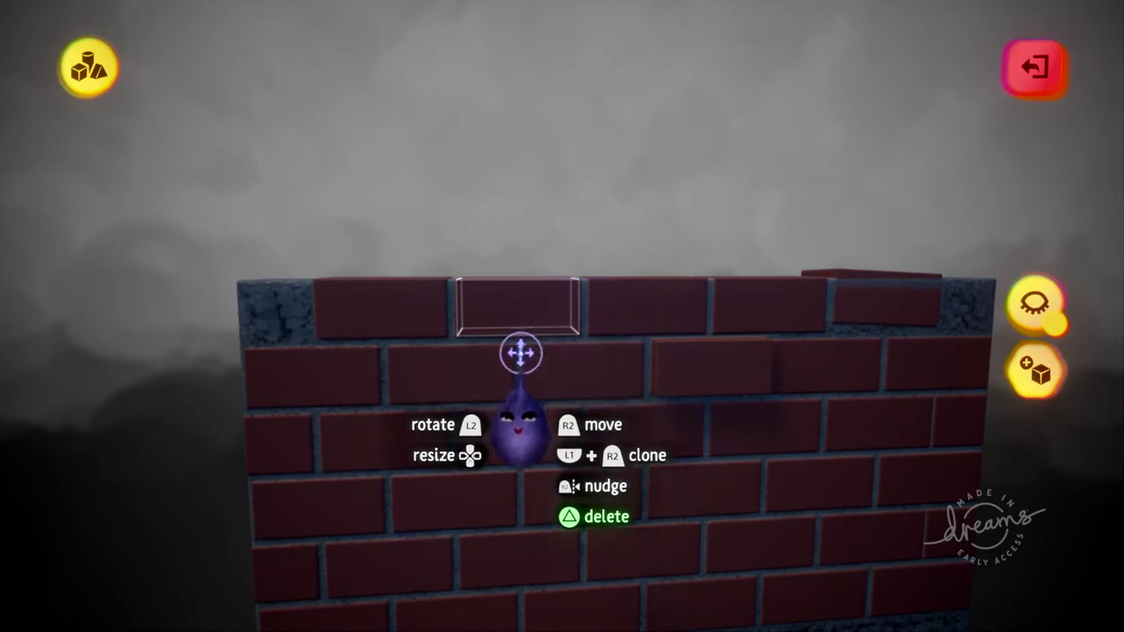
mouse_move(507, 163)
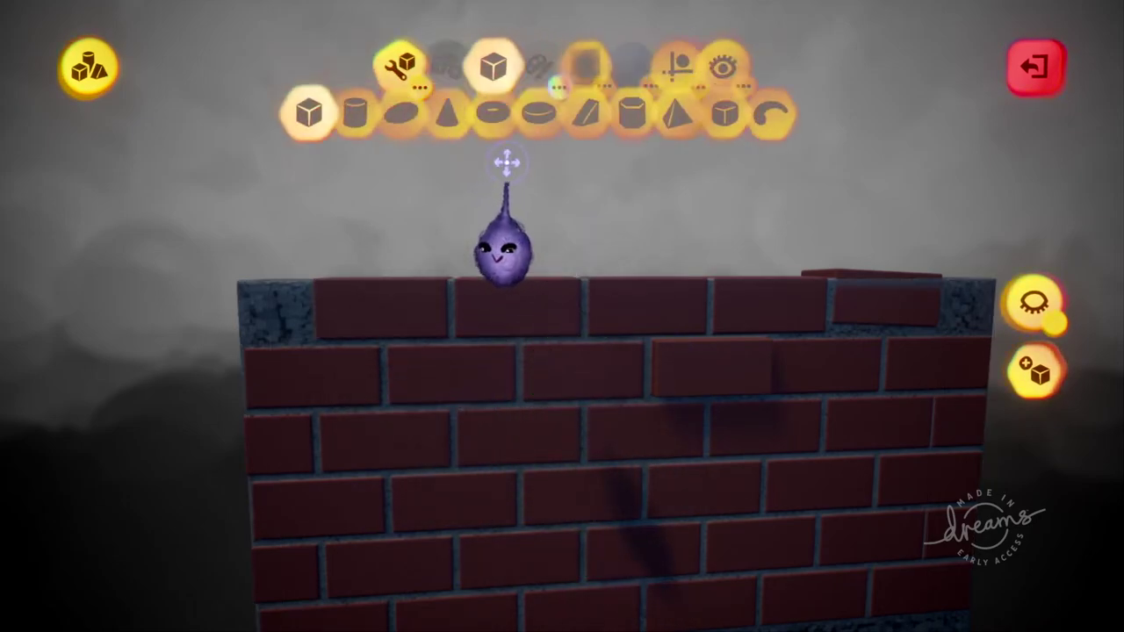
left_click(457, 68)
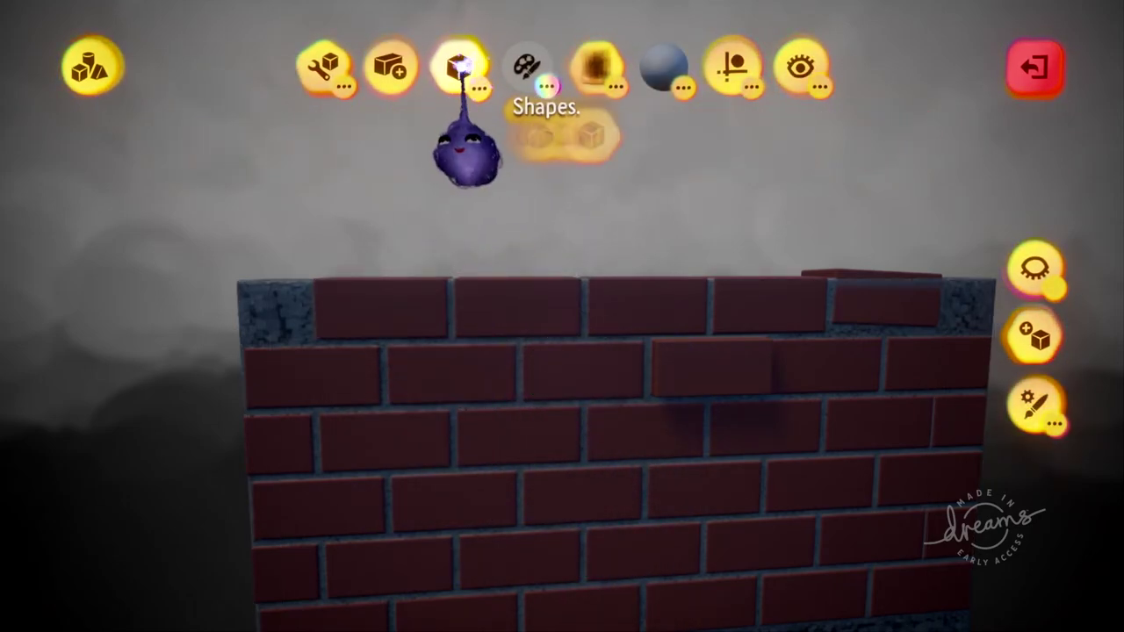
left_click(332, 81)
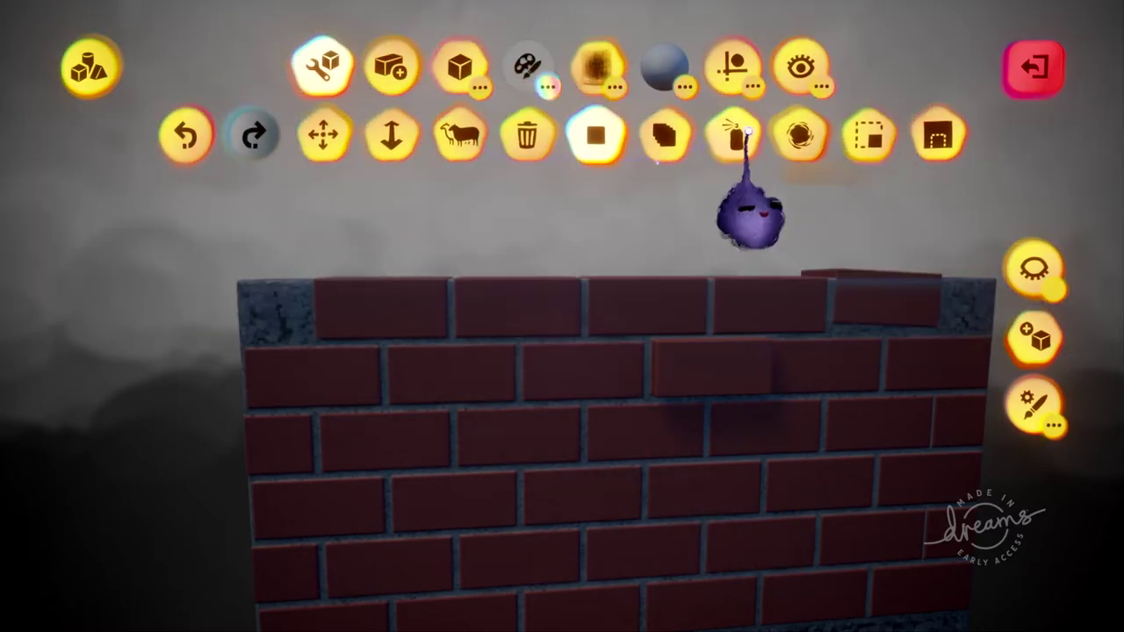
left_click(736, 134)
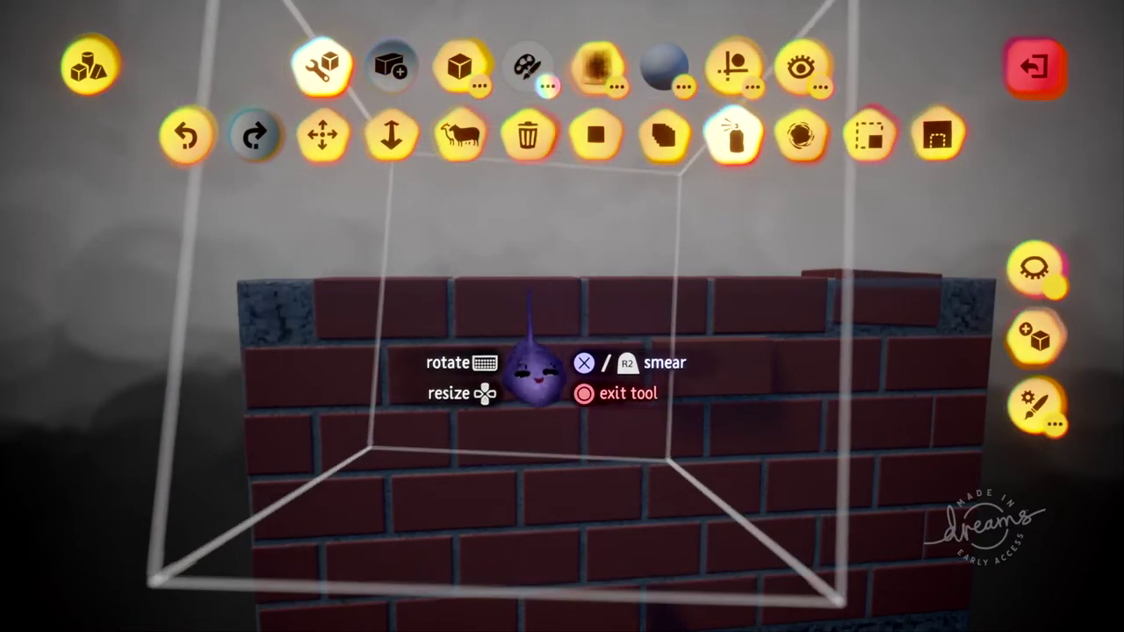
left_click(733, 66)
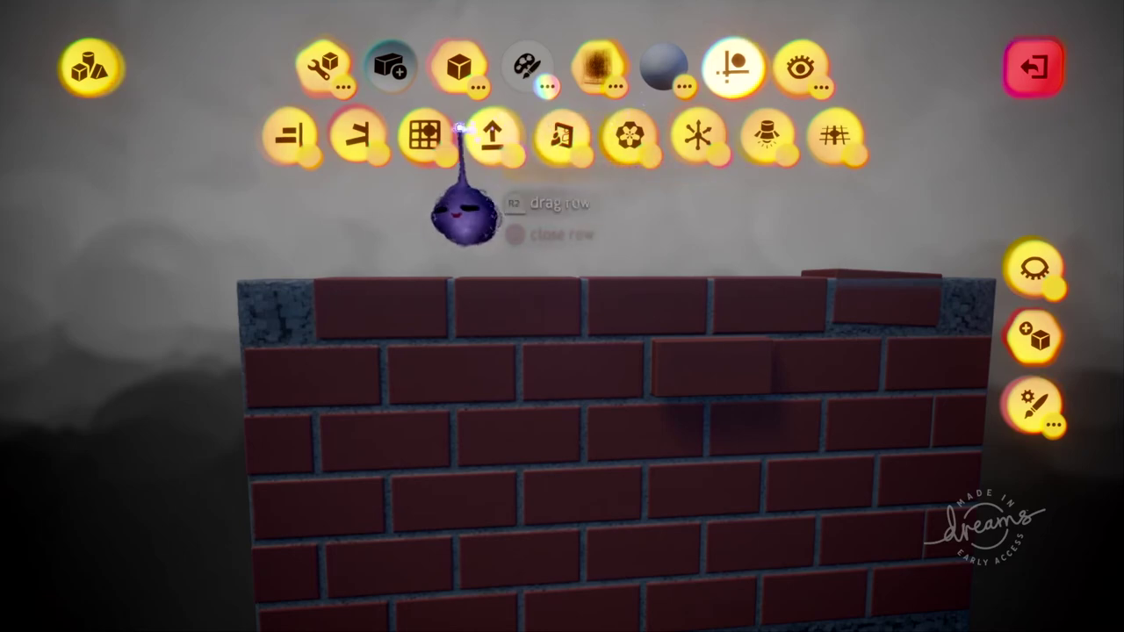
left_click(440, 160)
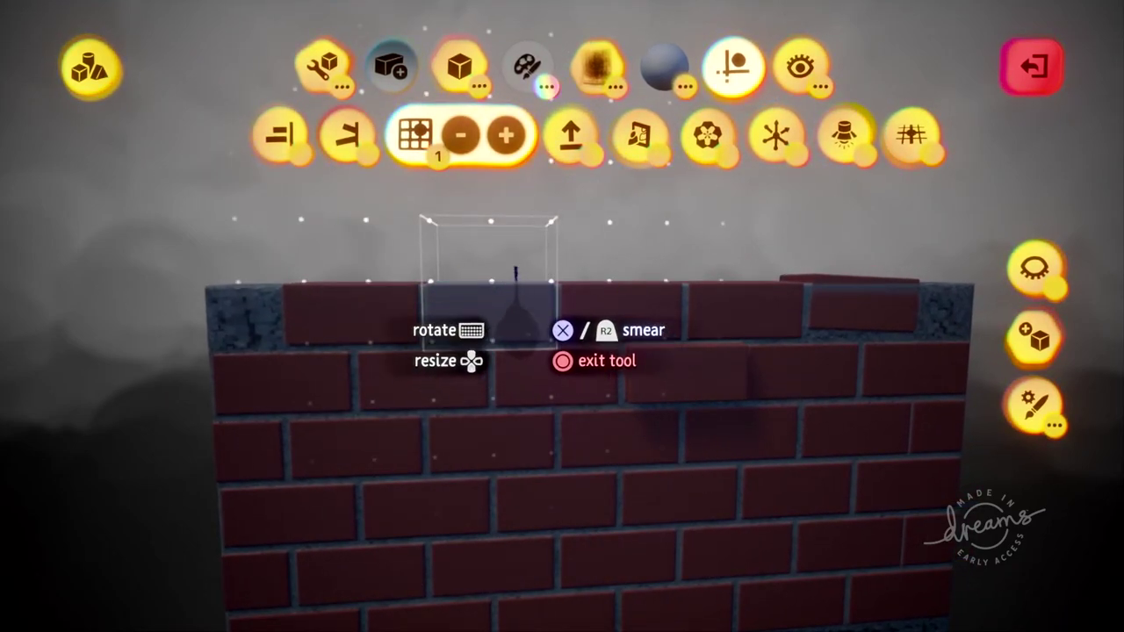
left_click(527, 66)
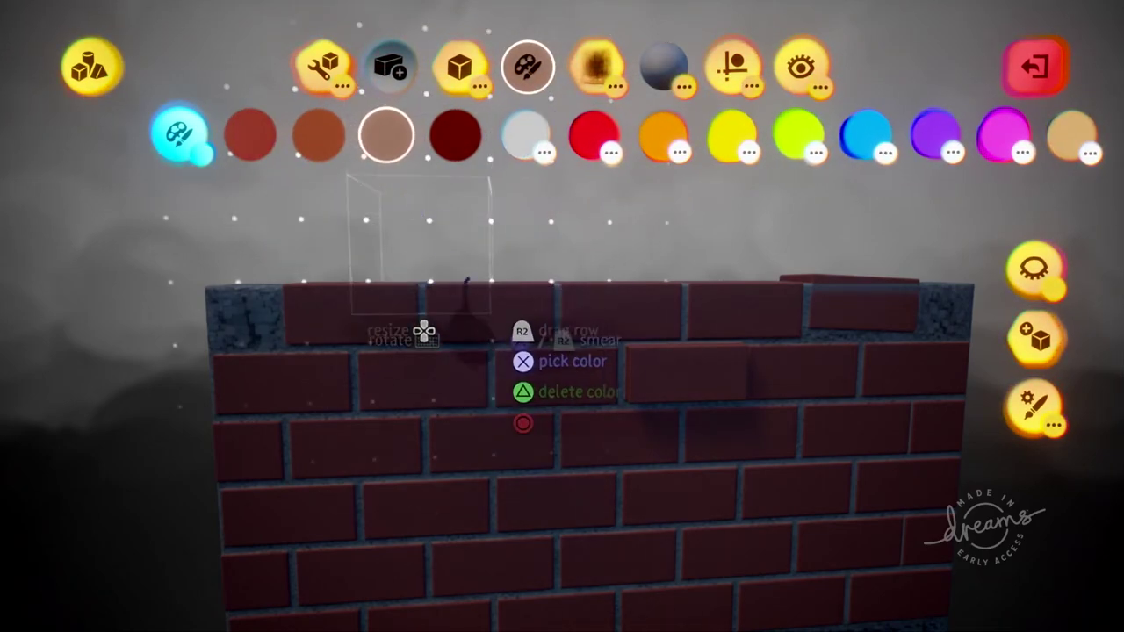
left_click(519, 303)
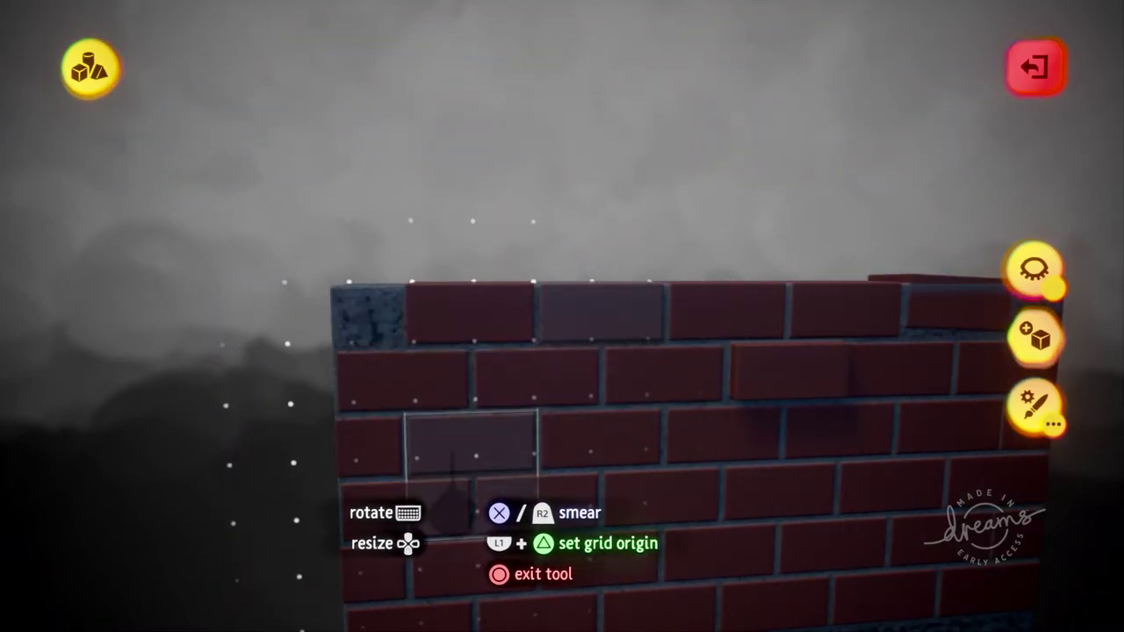
Move the spray brush clear of the wall, leave sculpt mode and examine the painted brick.
key("Left")
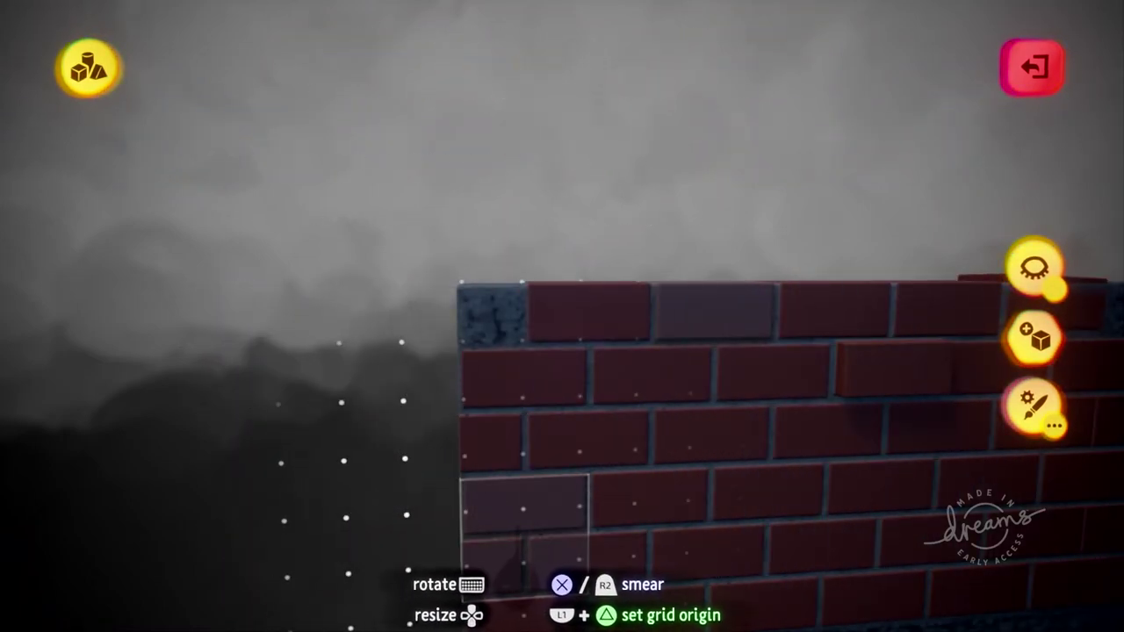
key("Right")
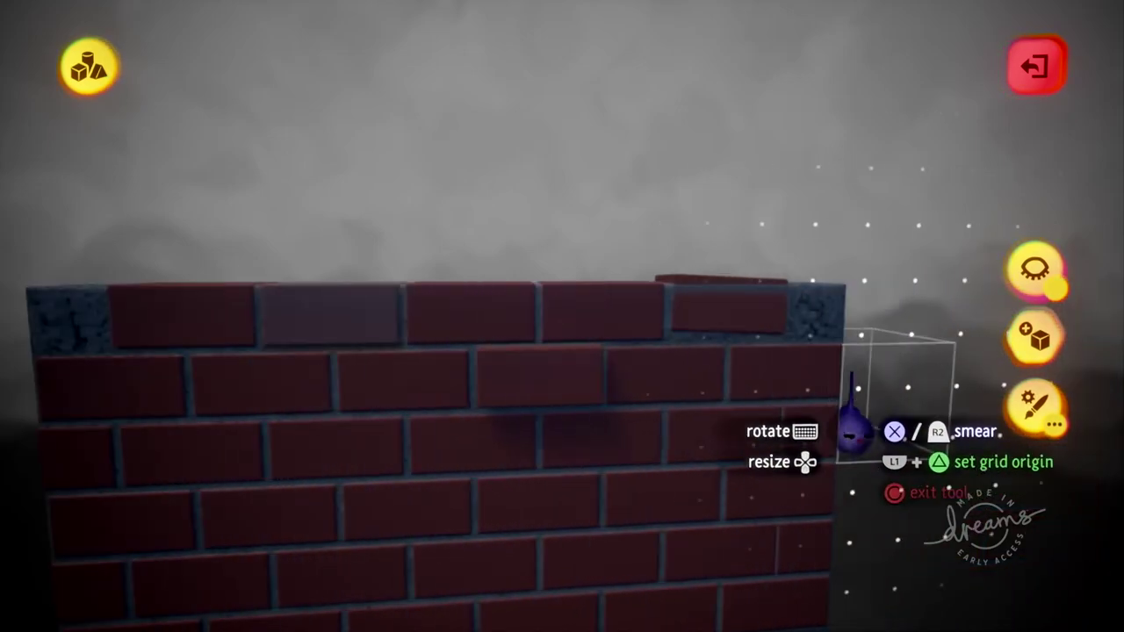
mouse_move(650, 281)
middle_mouse_down()
mouse_move(772, 309)
mouse_move(743, 352)
mouse_move(634, 279)
mouse_move(606, 381)
mouse_move(551, 425)
mouse_move(643, 399)
middle_mouse_up()
key("Escape")
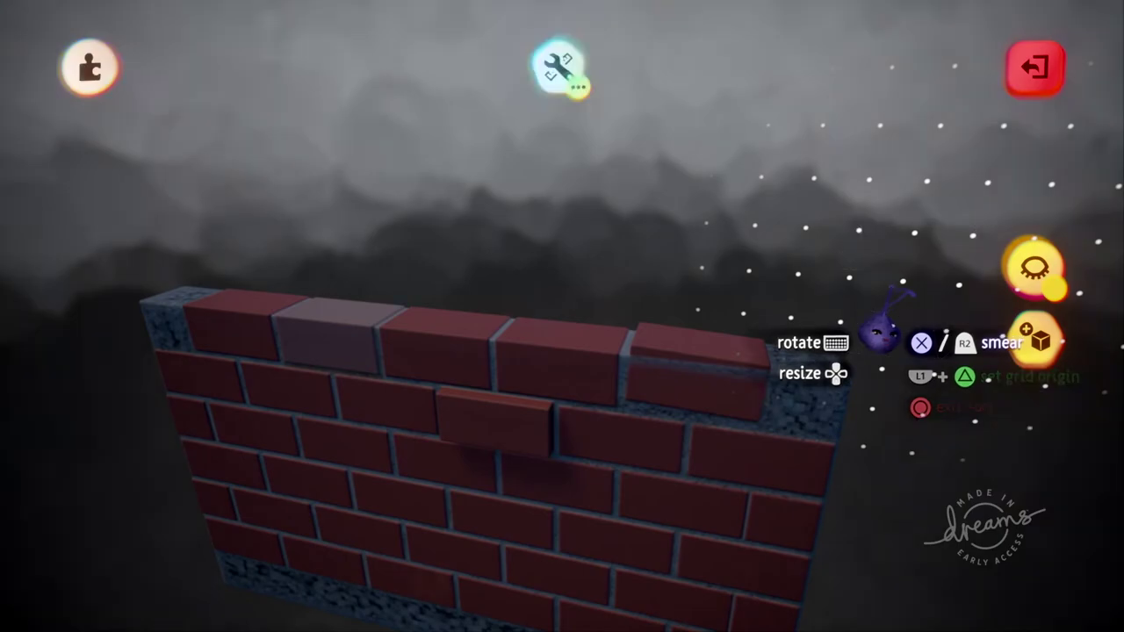
mouse_move(882, 330)
middle_mouse_down()
mouse_move(866, 381)
mouse_move(613, 601)
middle_mouse_up()
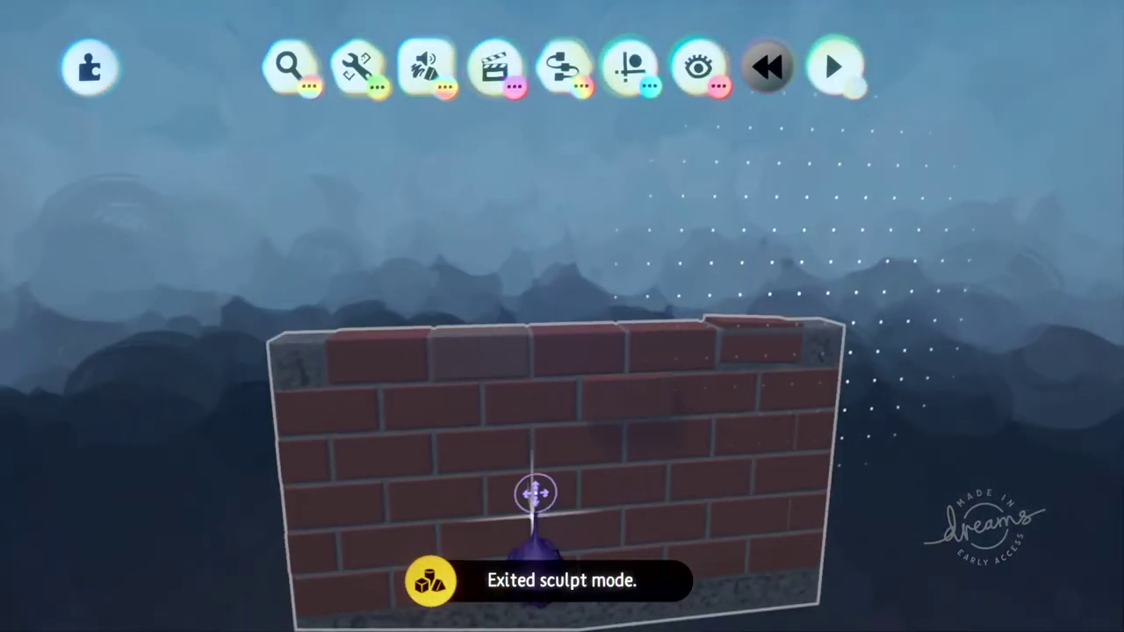
Reopen the brick sculpture for editing and set the spray brush to a sphere shape in purple.
left_click(529, 471)
middle_click_drag(559, 539, 641, 461)
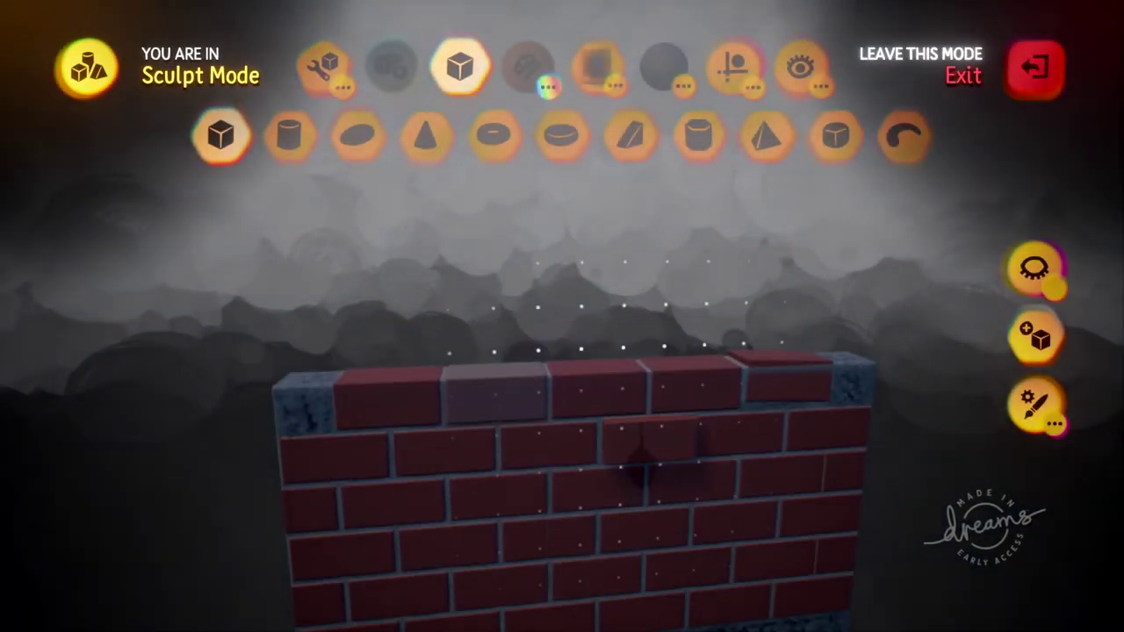
left_click(357, 134)
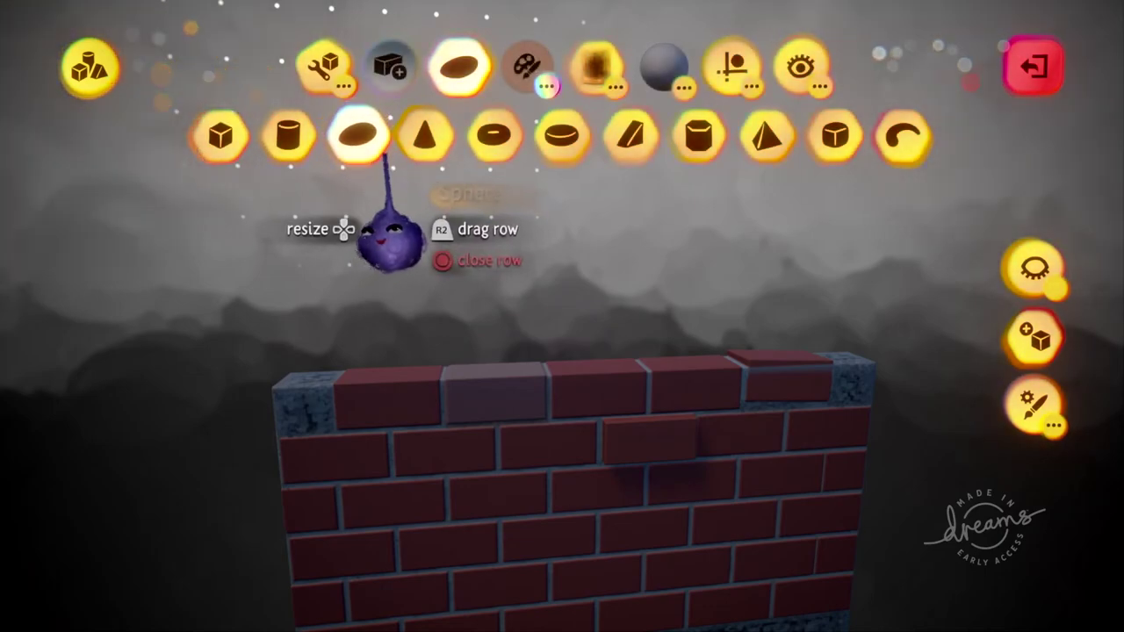
left_click(526, 66)
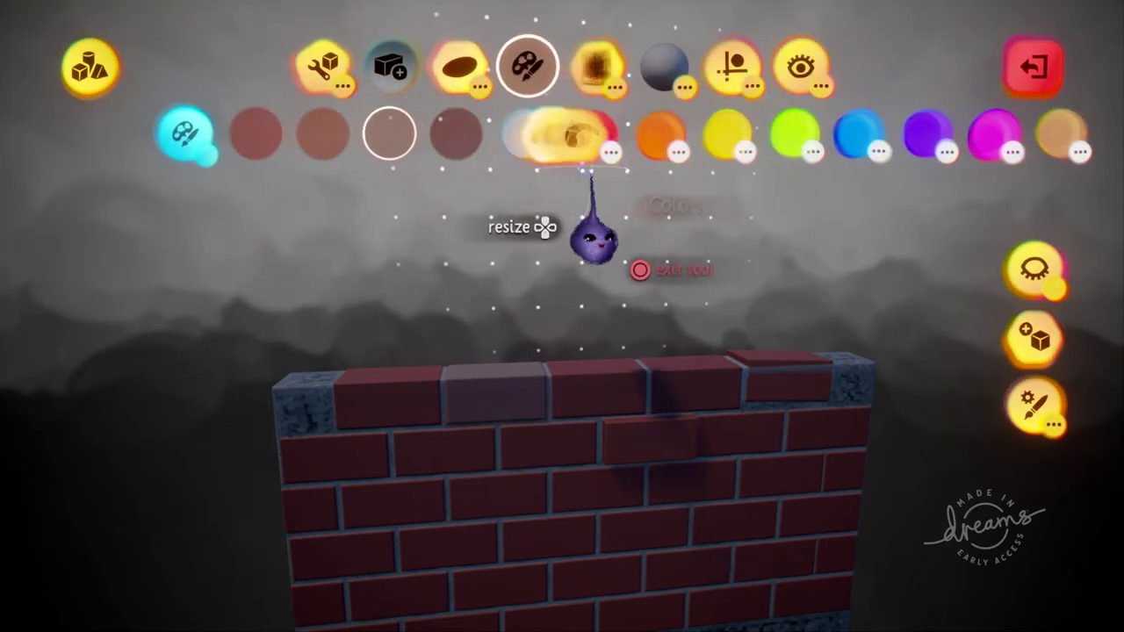
left_click(924, 142)
left_click(742, 230)
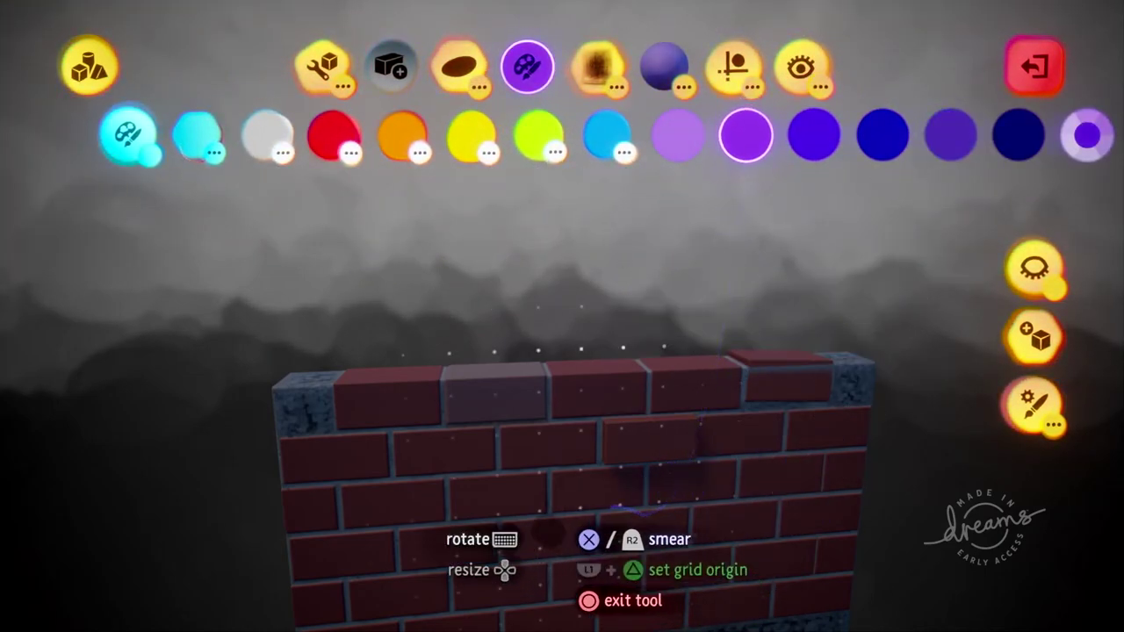
Spraypaint purple across most of the wall's bricks, leaving scattered red patches, and leave sculpt mode.
left_click(503, 454)
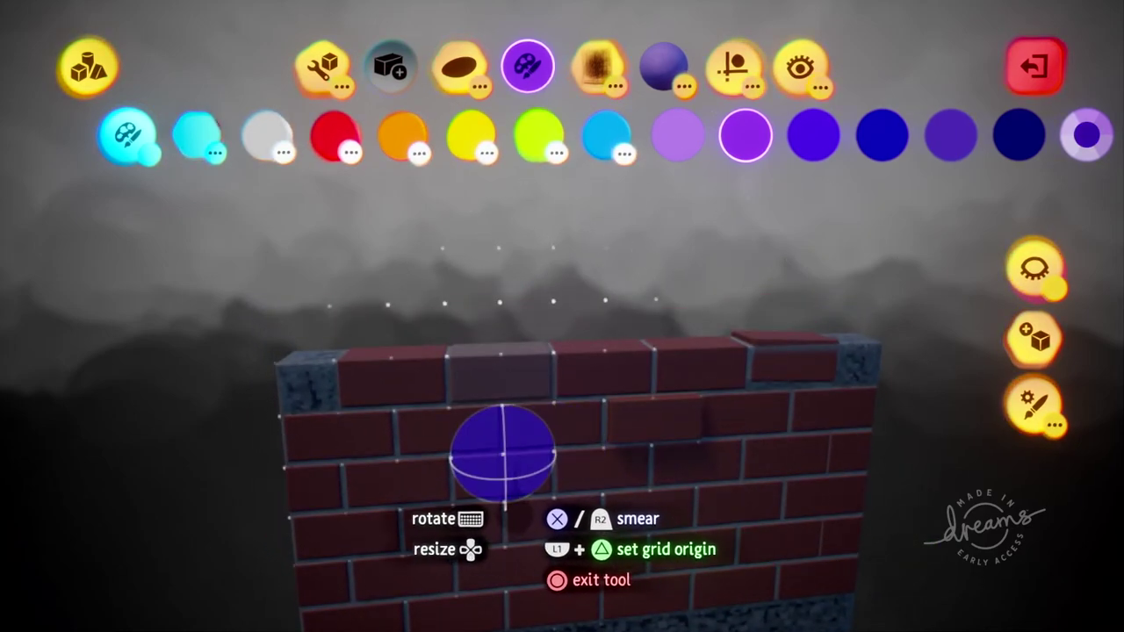
key("Escape")
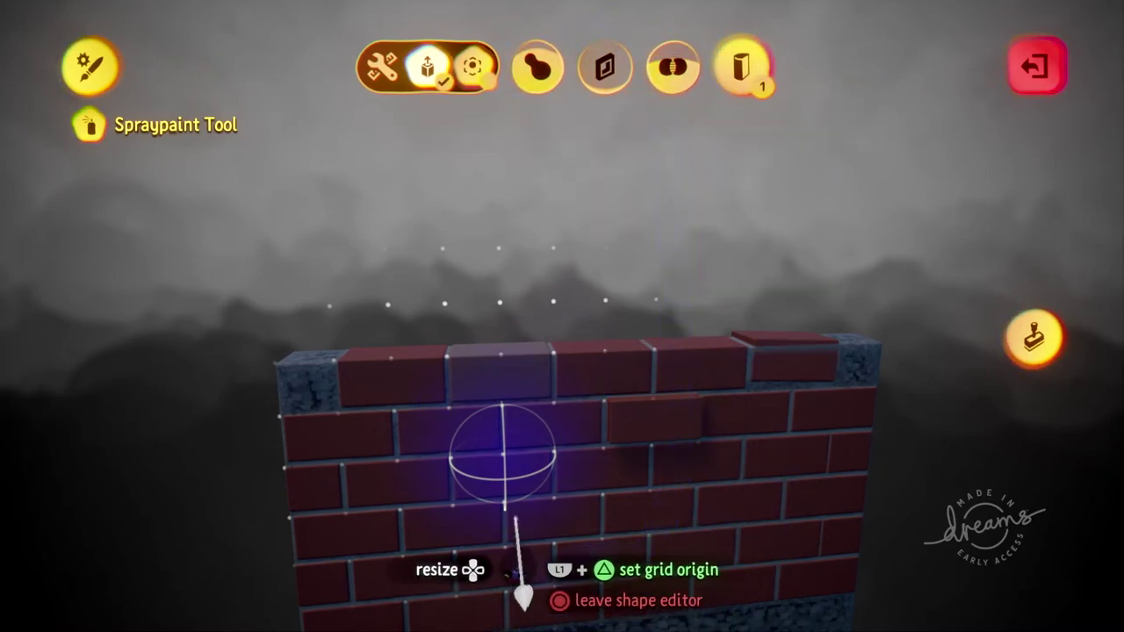
key("Escape")
mouse_move(554, 404)
left_mouse_down()
mouse_move(424, 525)
mouse_move(346, 556)
left_mouse_up()
mouse_move(712, 602)
middle_mouse_down()
mouse_move(861, 474)
mouse_move(885, 584)
mouse_move(1066, 603)
mouse_move(1049, 579)
mouse_move(978, 597)
mouse_move(1087, 597)
middle_mouse_up()
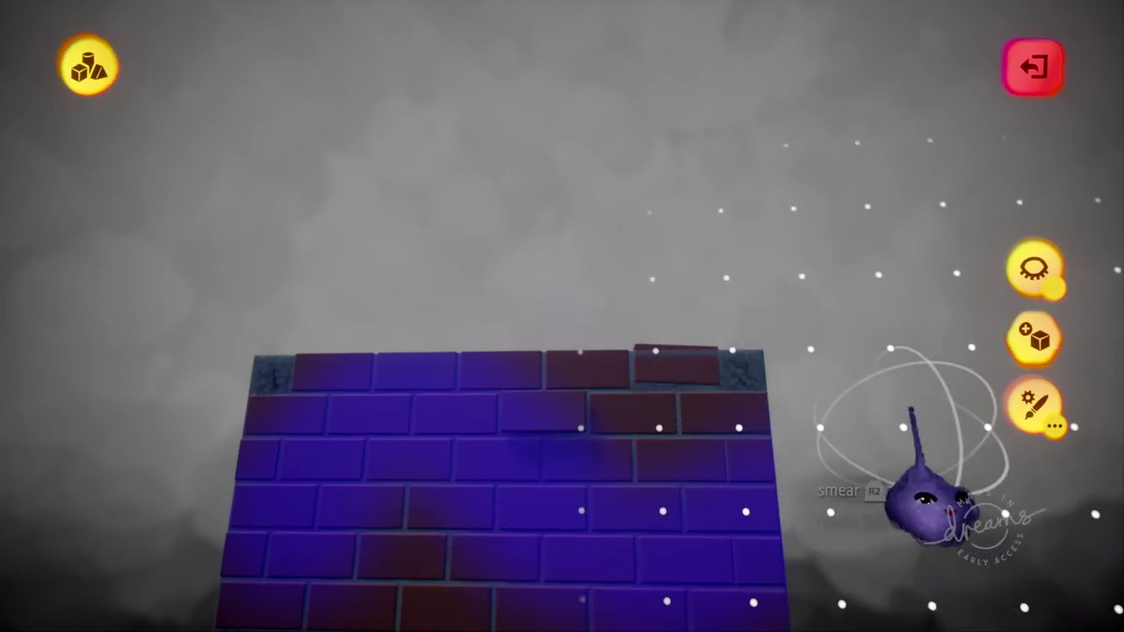
key("Escape")
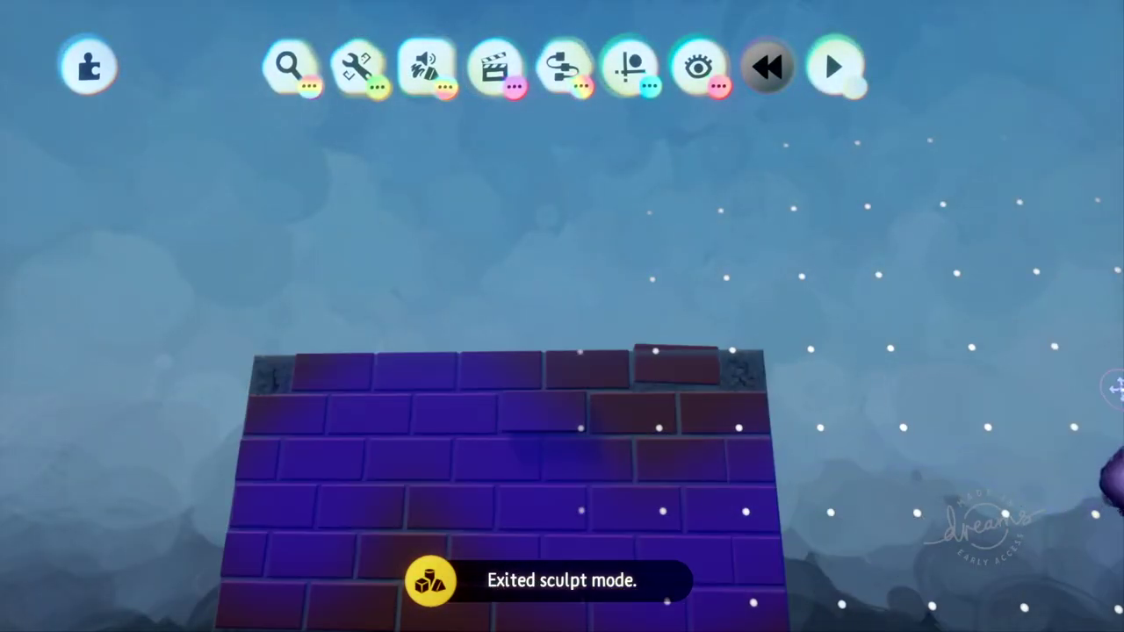
Turn on the Thermometer display and check its usage gauges for the scene with the brick wall.
middle_click_drag(902, 303, 715, 92)
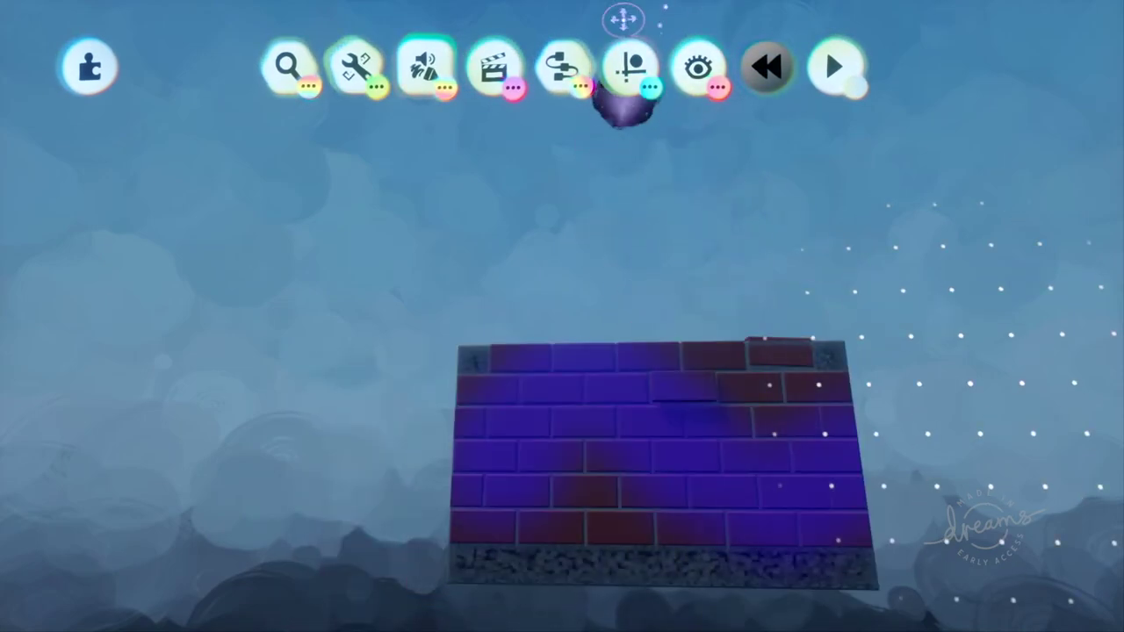
left_click(630, 132)
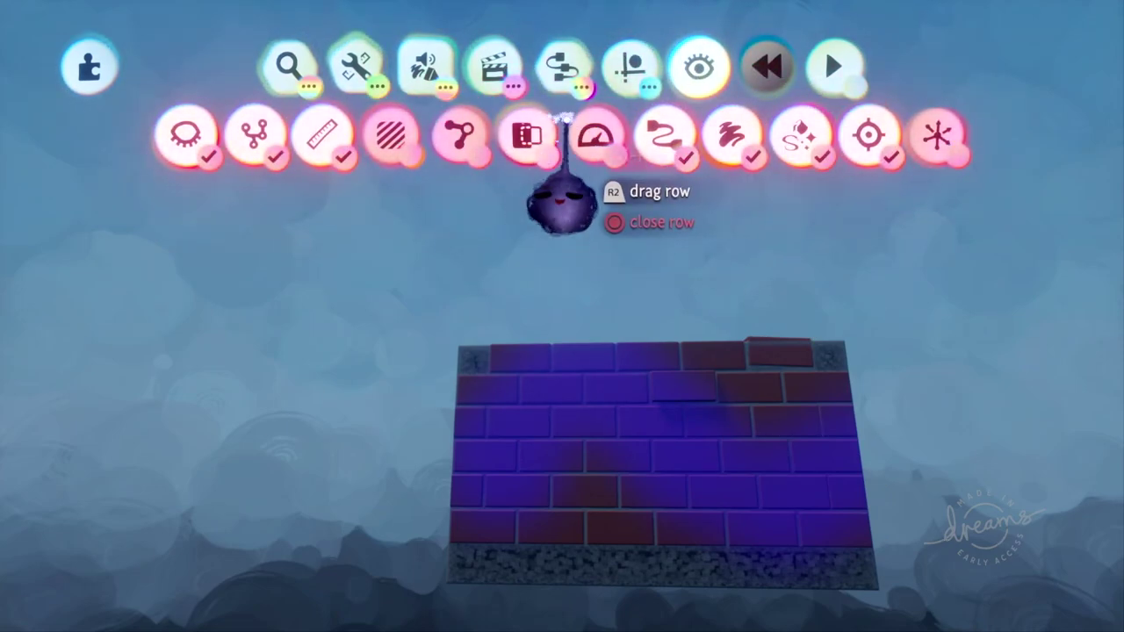
left_click(600, 143)
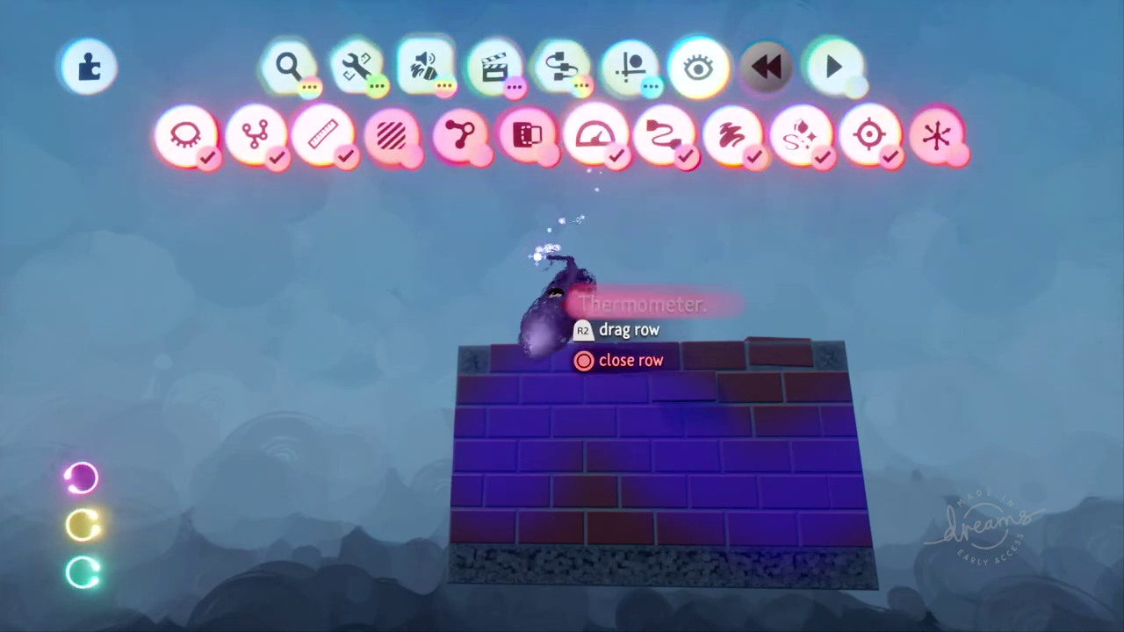
mouse_move(88, 518)
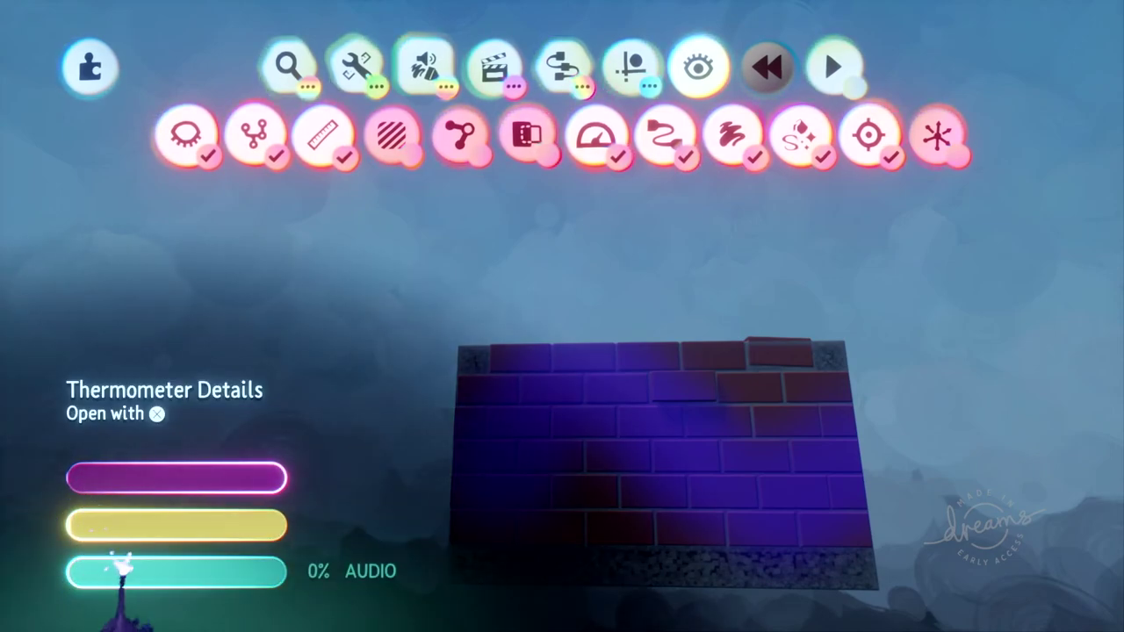
mouse_move(211, 476)
mouse_move(223, 505)
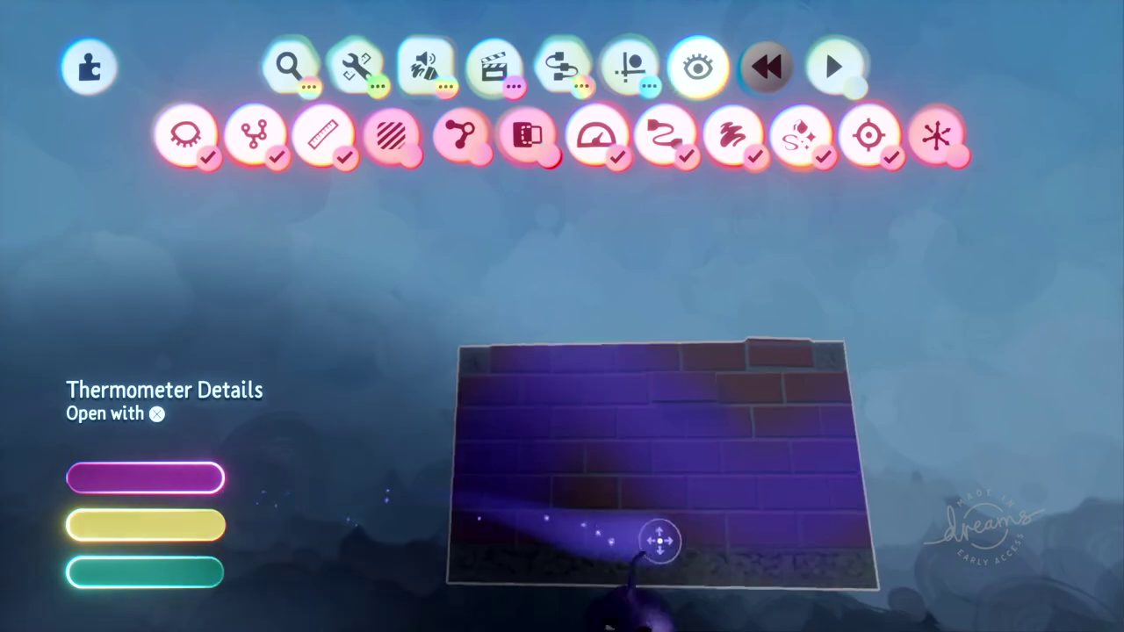
Leave the scene editor after a last look at the painted wall and continue past the level-up screen.
middle_click_drag(659, 539, 910, 383)
scroll(911, 383, "up", 4)
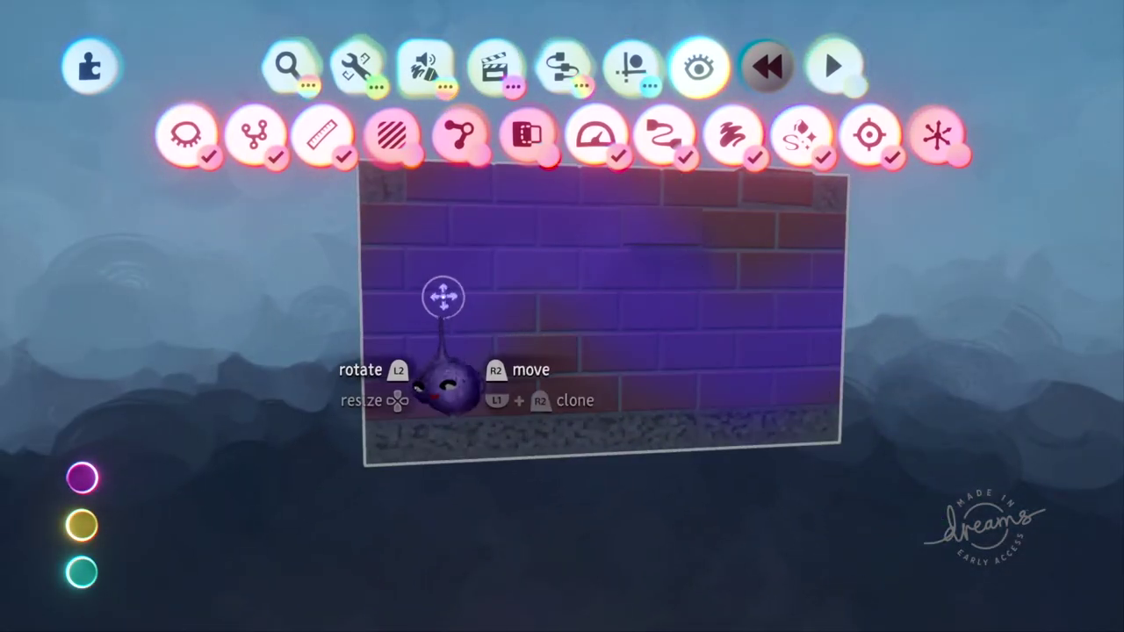
middle_click_drag(522, 241, 703, 361)
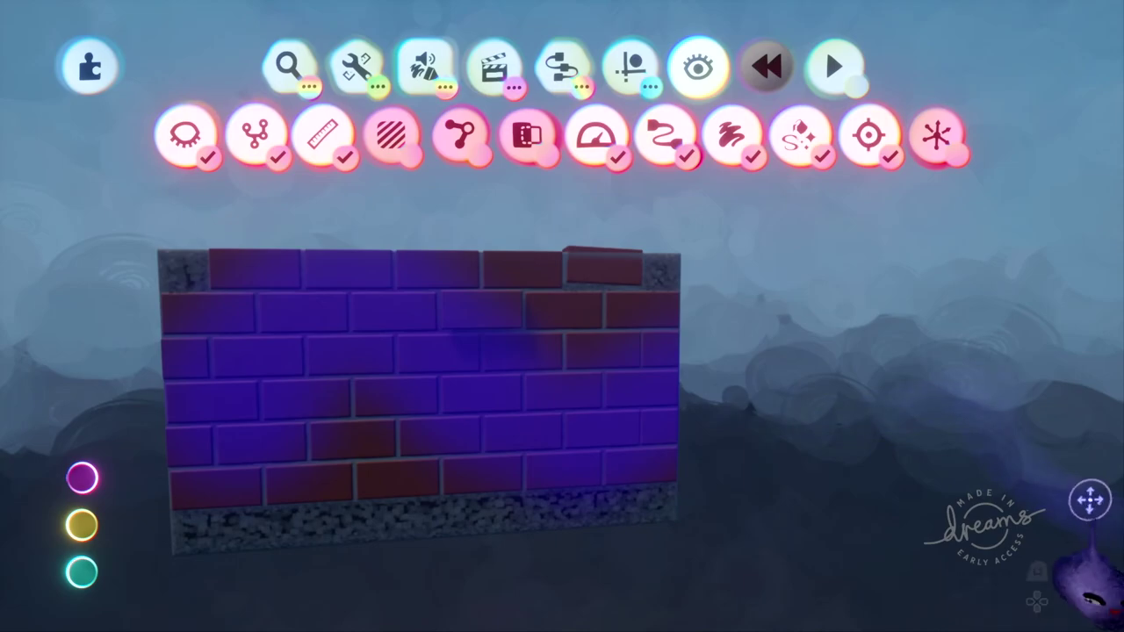
key("Escape")
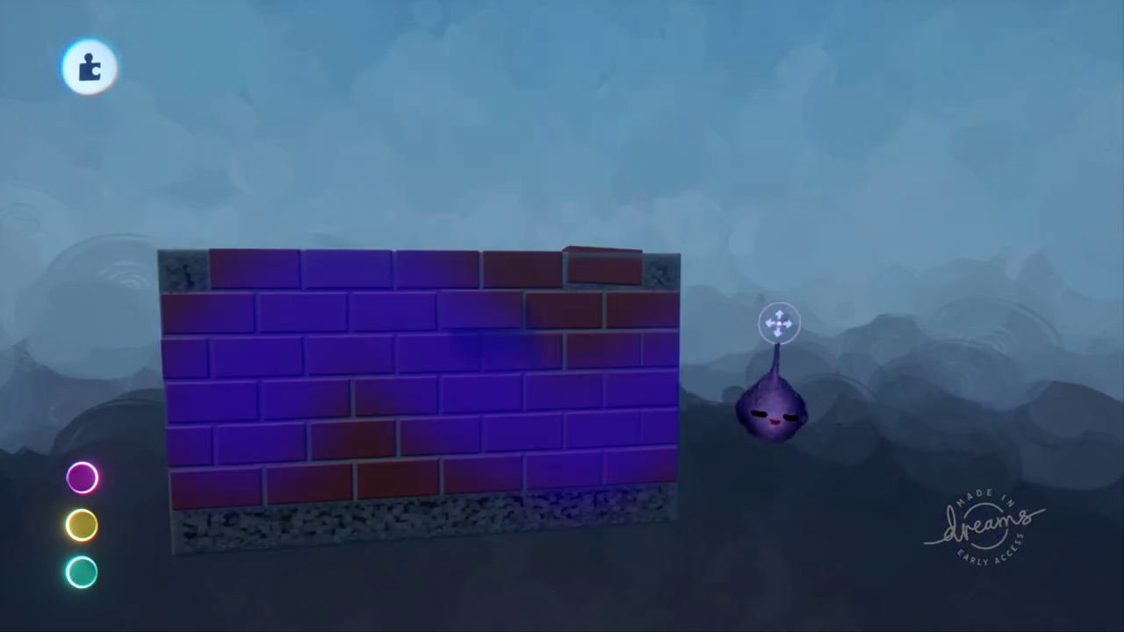
key("Escape")
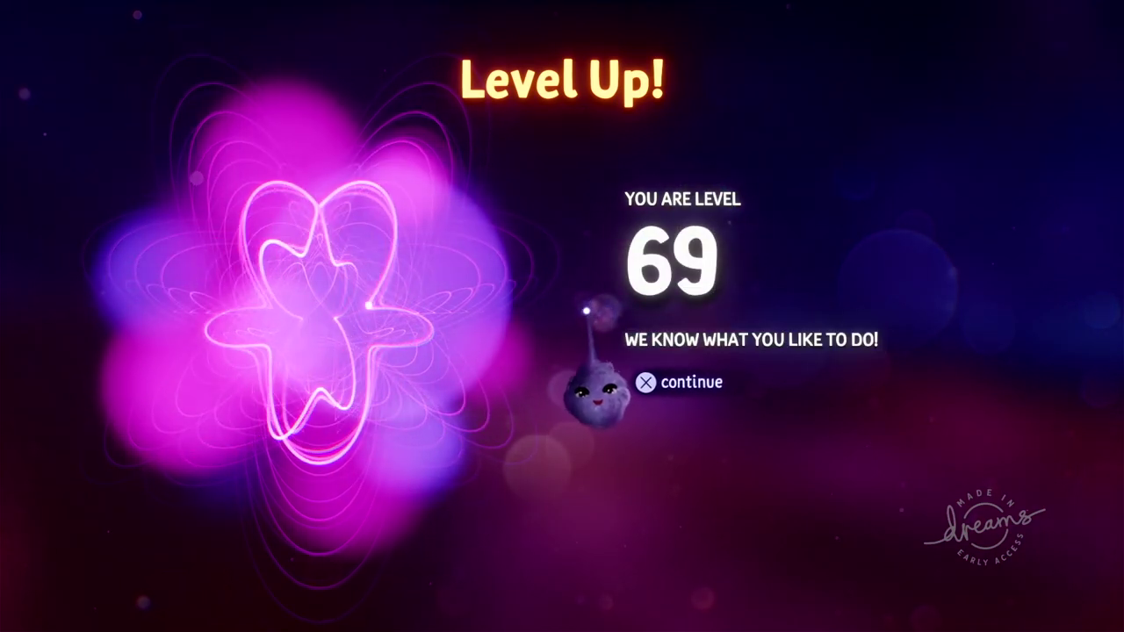
left_click(601, 412)
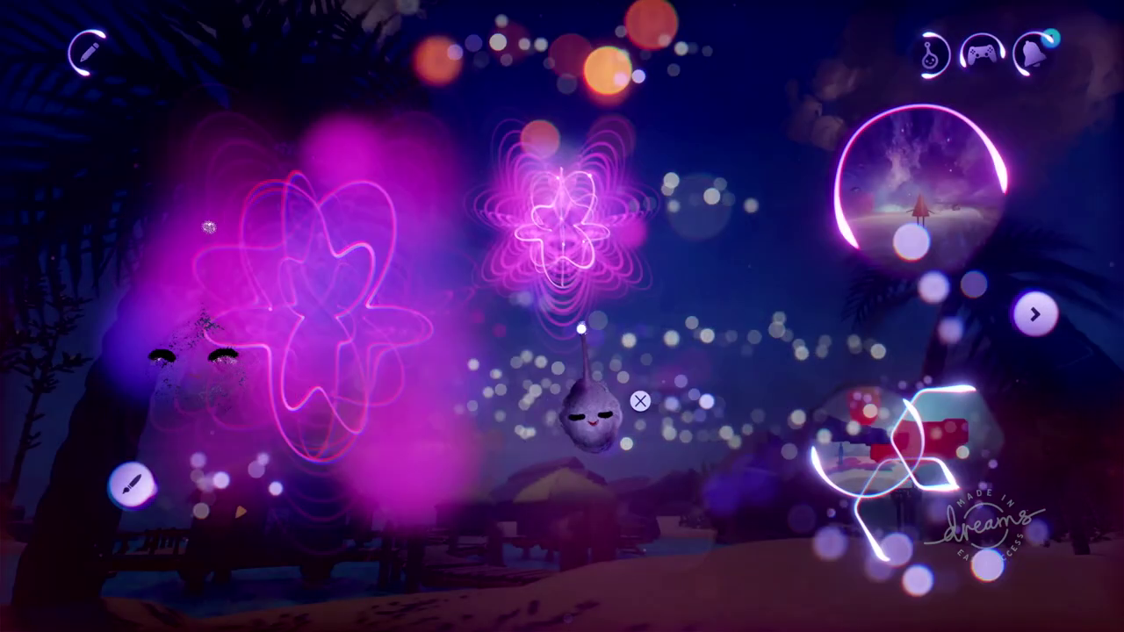